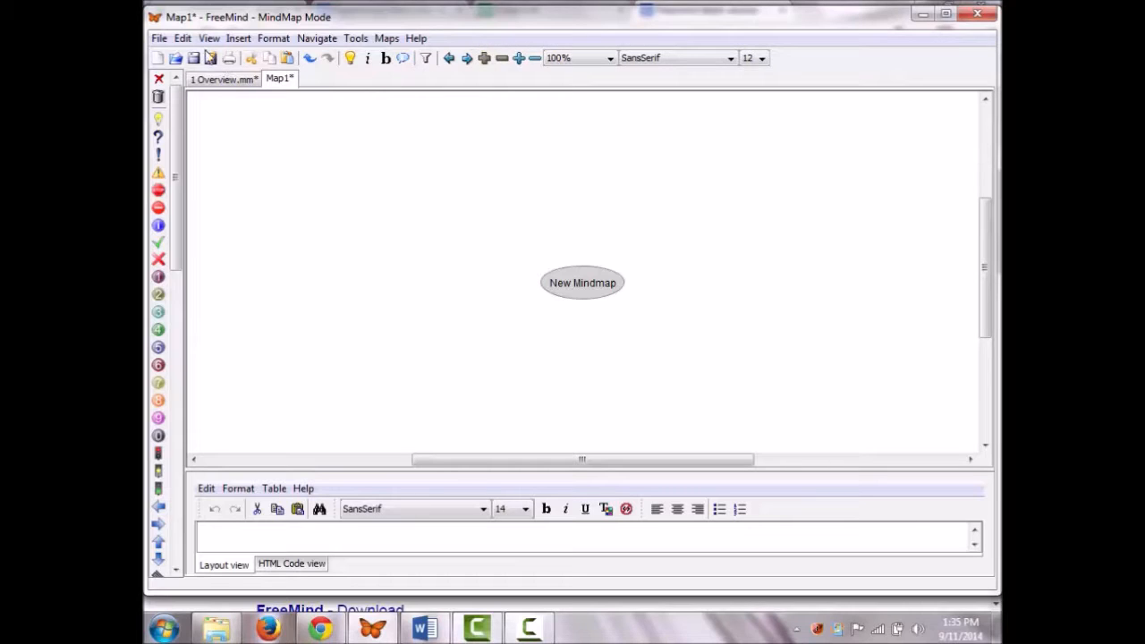
Step: Add a 'sibling node' branch to My Mindmap with a 'Child node' beneath it
right_click(577, 291)
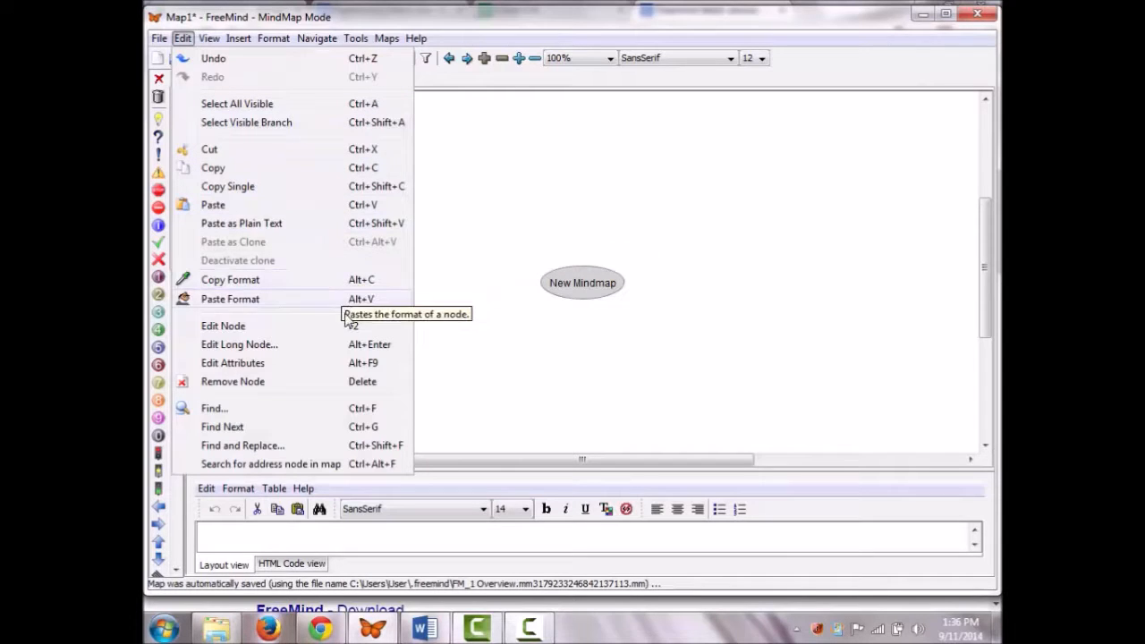
left_click(534, 281)
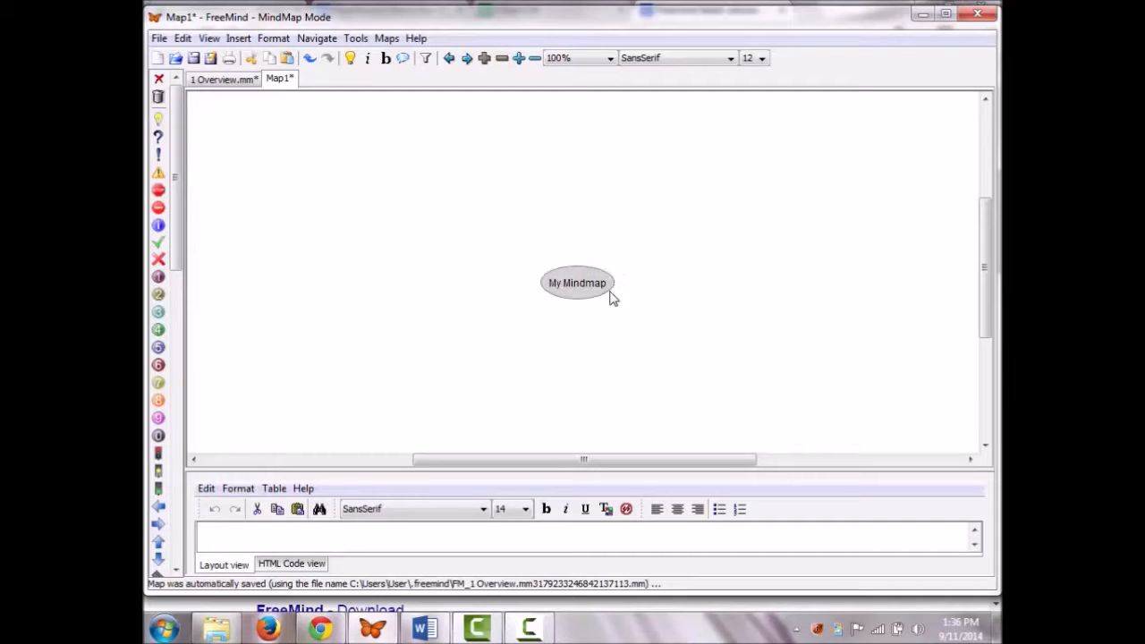
key("Return")
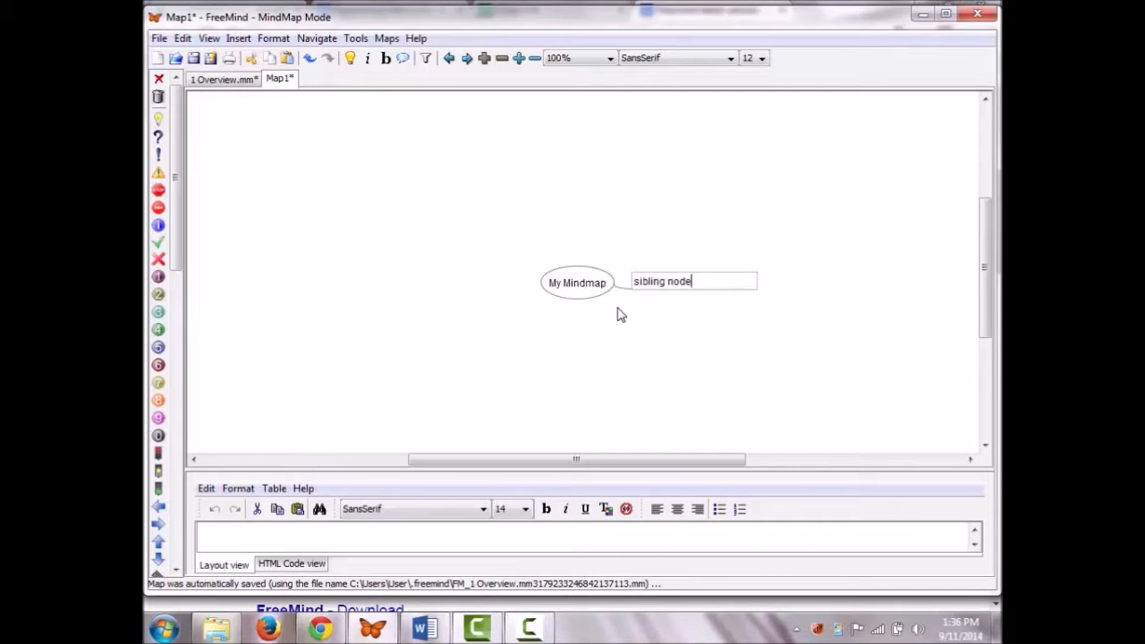
key("Return")
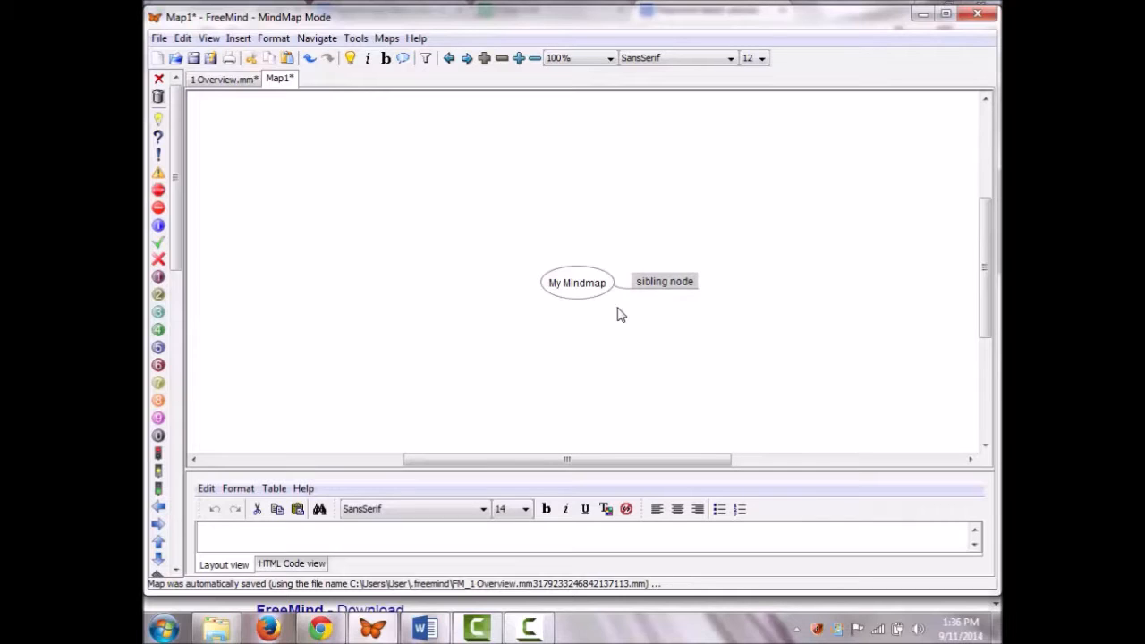
key("Insert")
type("Child node")
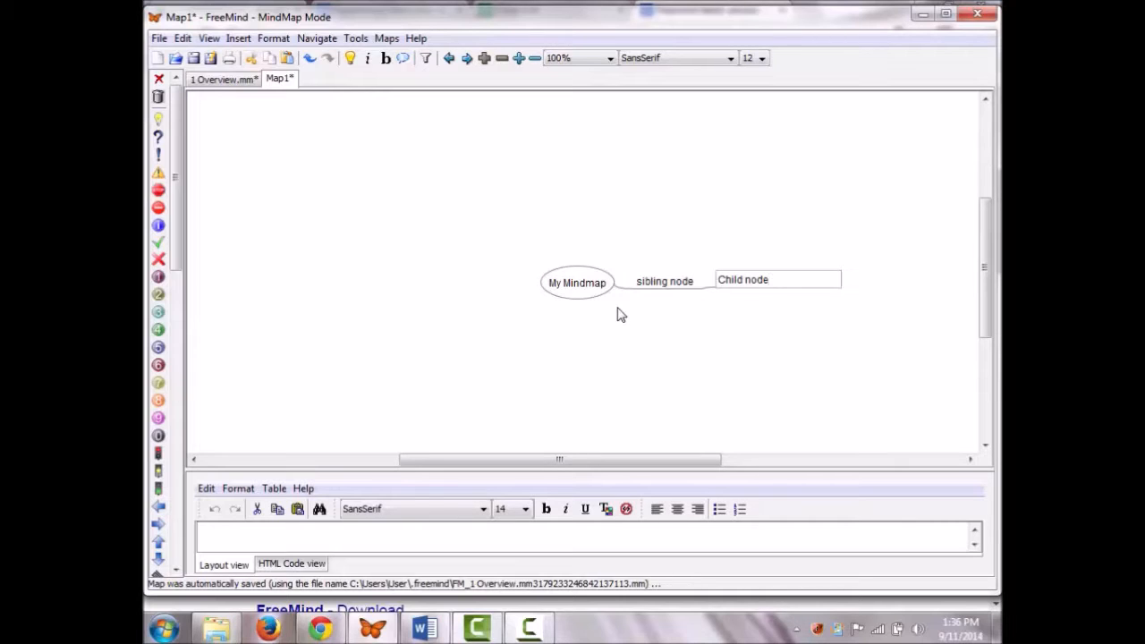
key("Return")
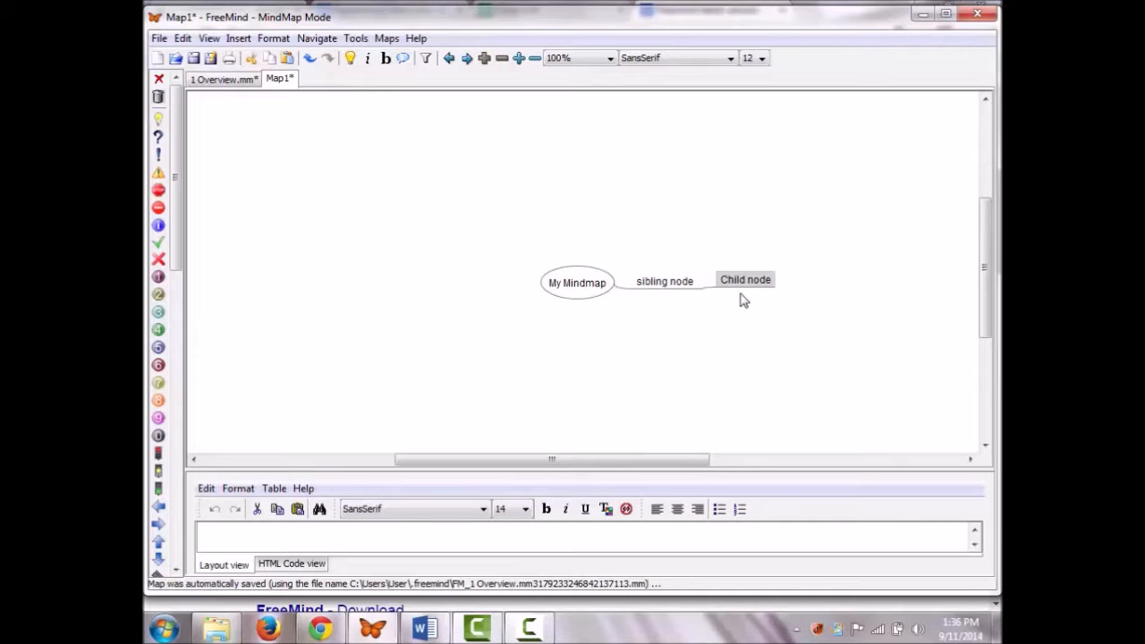
Step: Reattach Child node to My Mindmap and move the branch left, then back right
left_click_drag(726, 283, 572, 287)
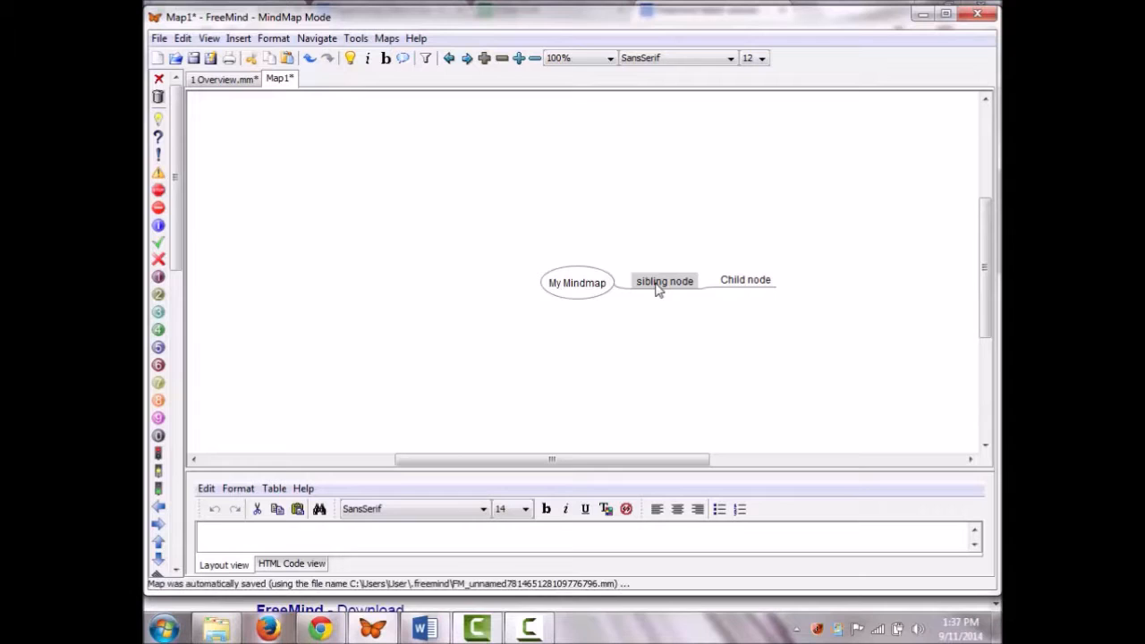
key("ctrl+Left")
key("ctrl+Right")
Step: Move sibling node up-right and Child node below-right, then fold sibling node to hide Child node
left_click_drag(629, 278, 662, 182)
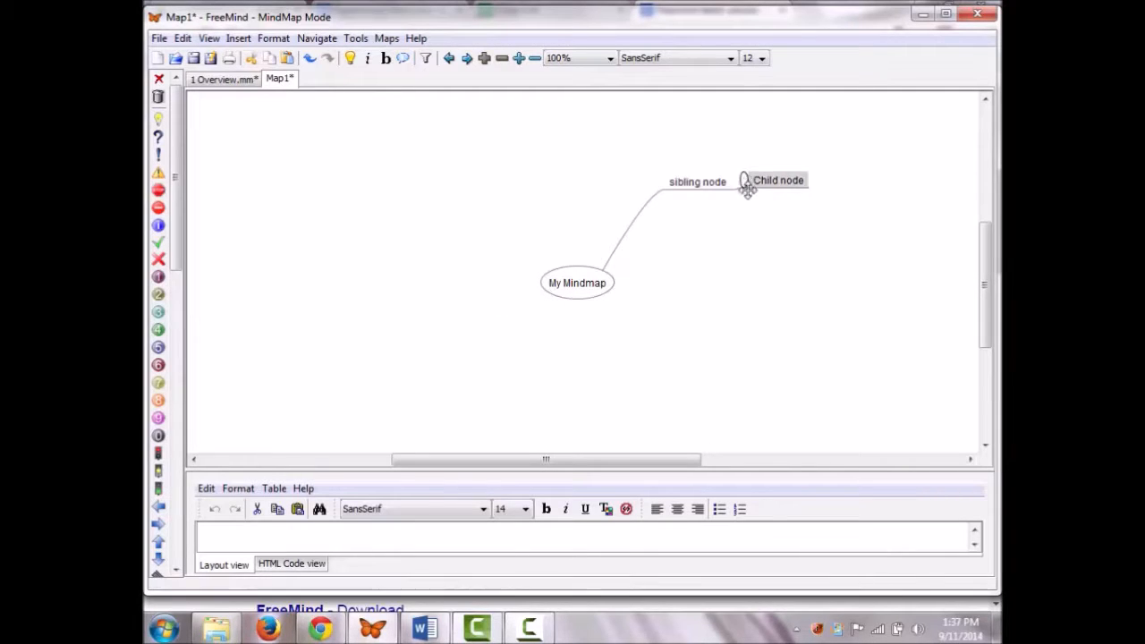
left_click_drag(747, 188, 759, 235)
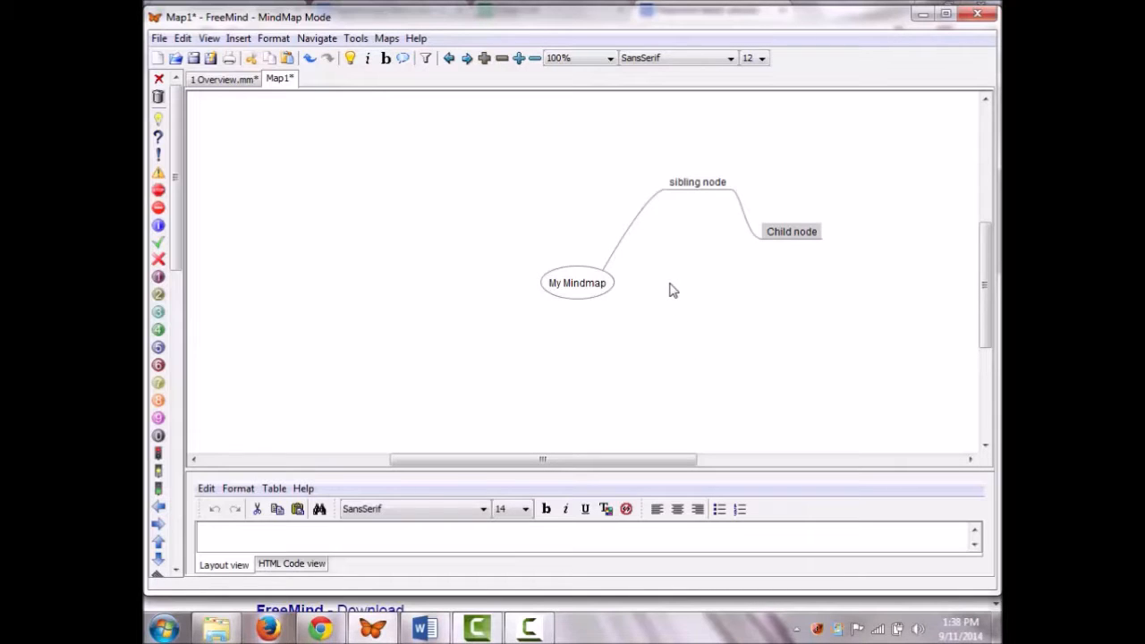
left_click(676, 187)
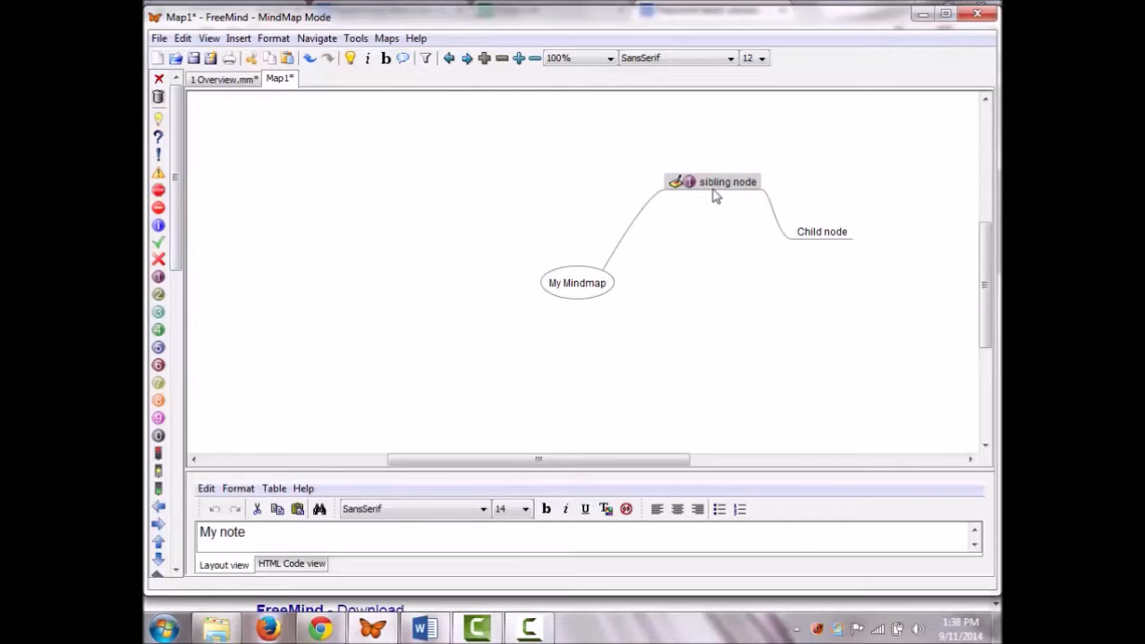
mouse_move(715, 196)
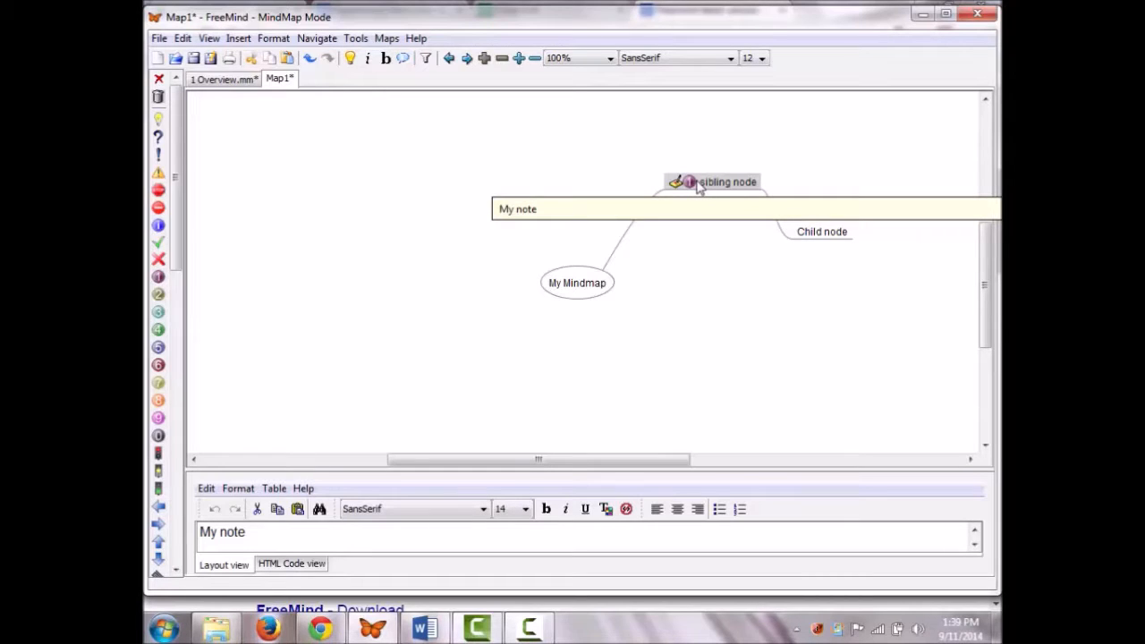
left_click(764, 189)
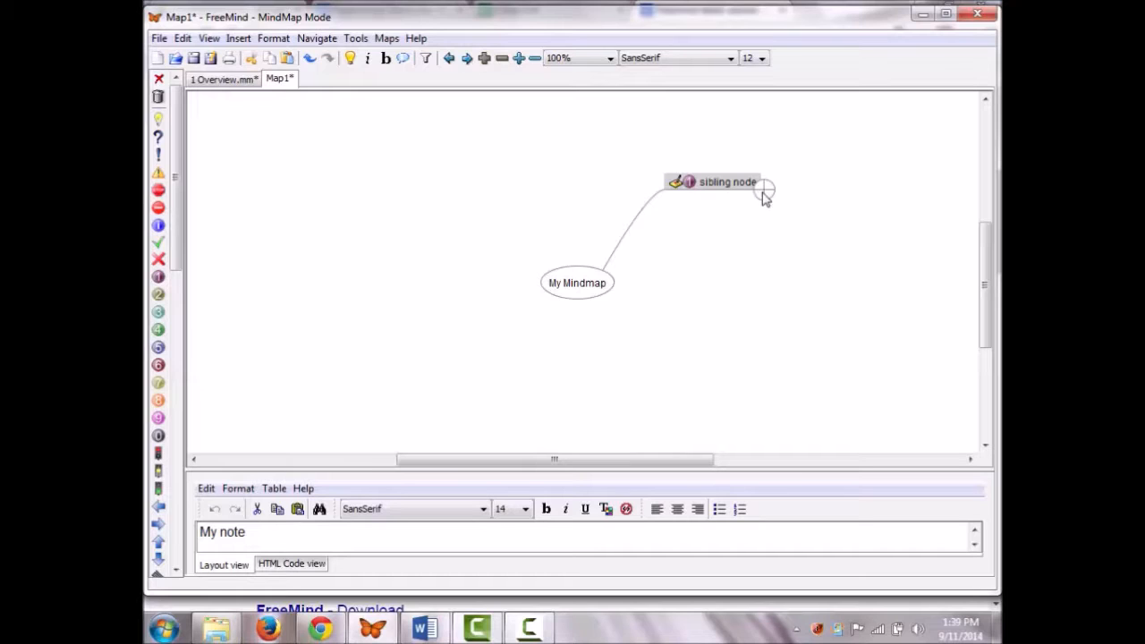
Step: Unfold sibling node so Child node shows again
left_click(764, 189)
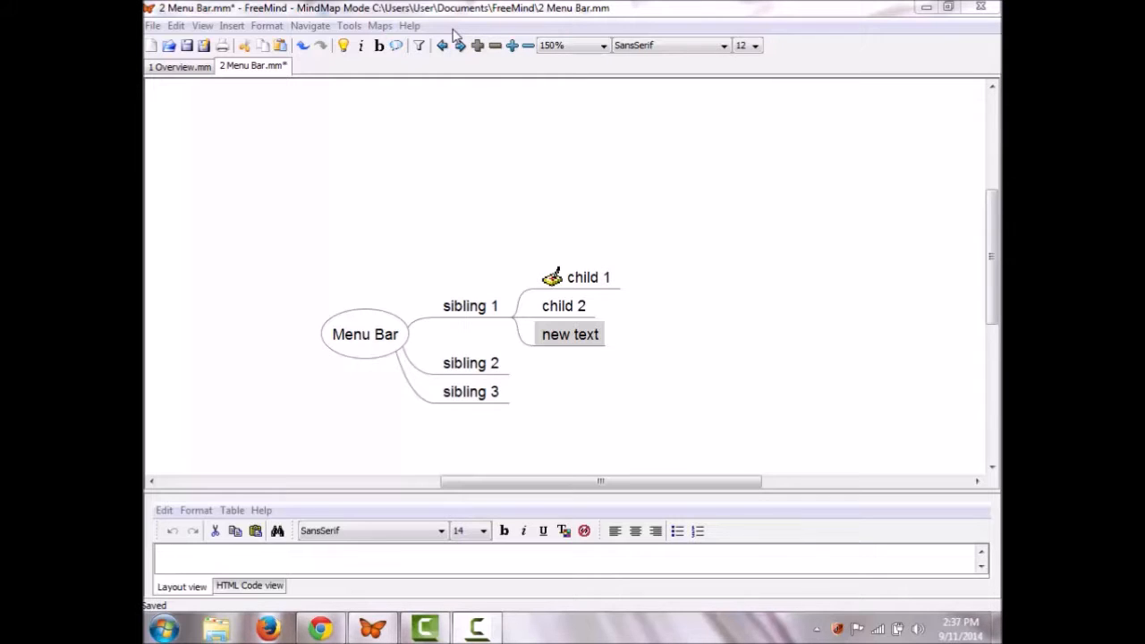
Step: Revert the Menu Bar map to its saved version and create a new password-protected encrypted map
left_click(152, 26)
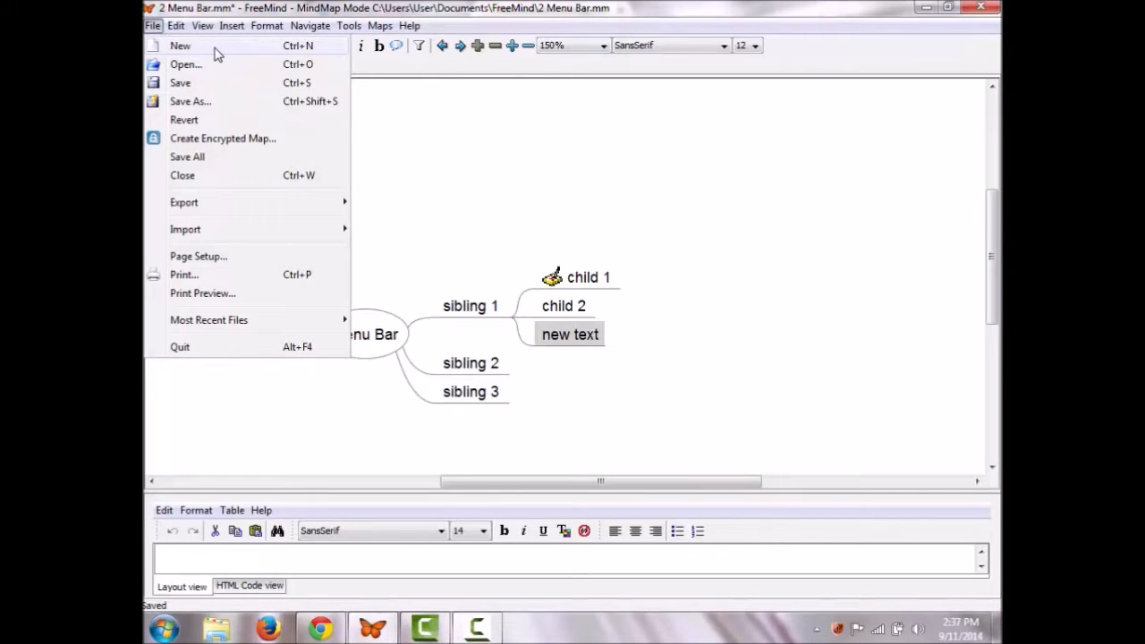
left_click(218, 125)
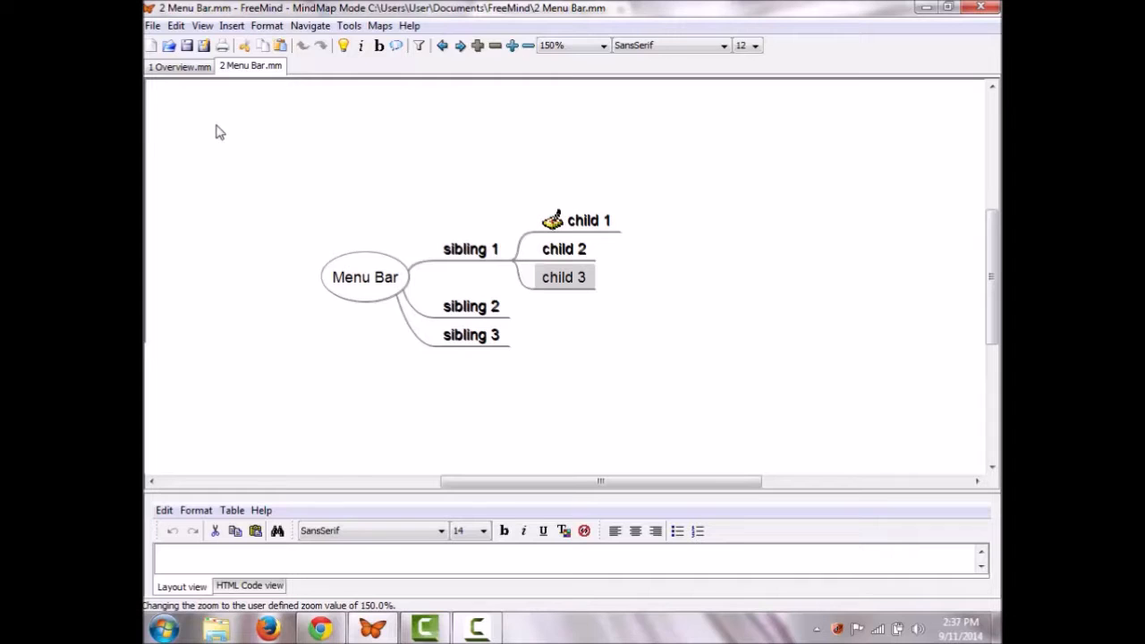
key("alt+f")
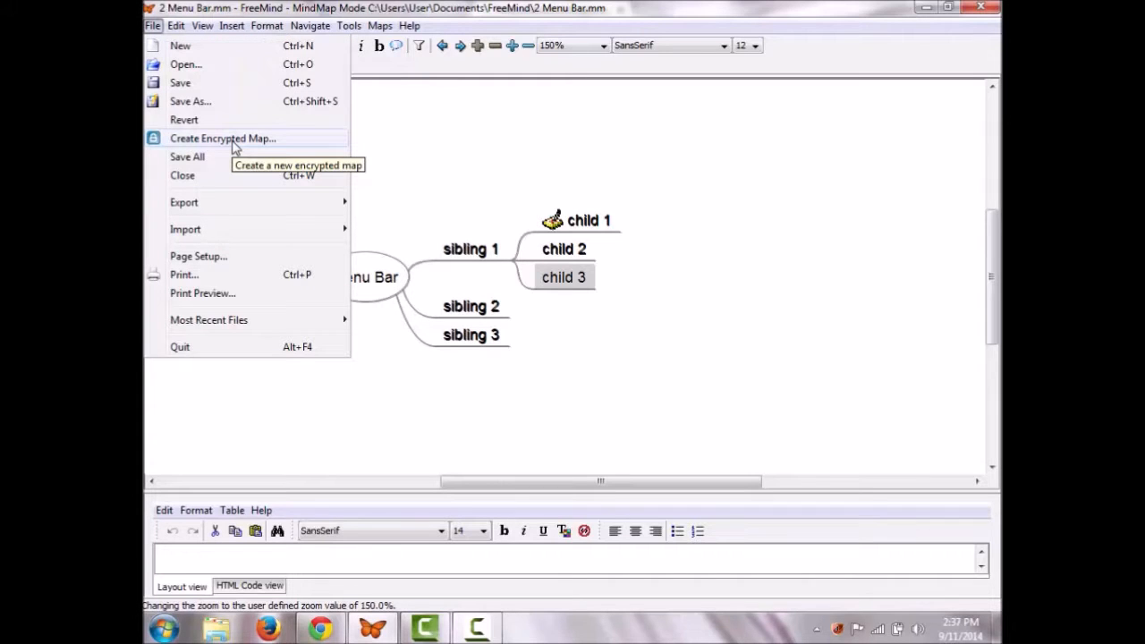
left_click(234, 147)
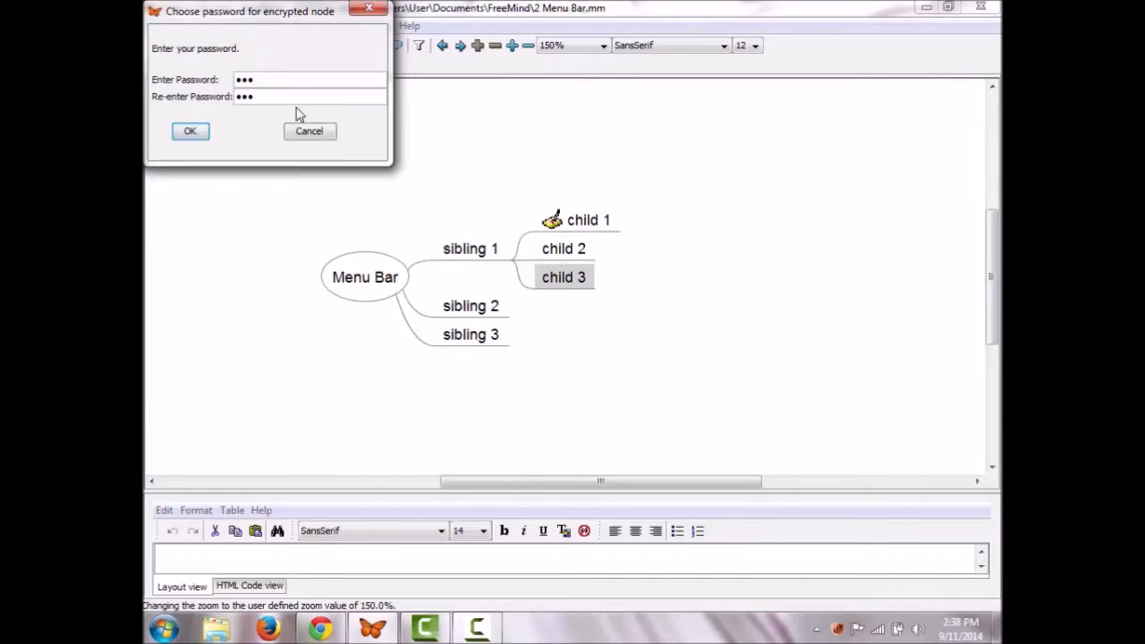
left_click(189, 136)
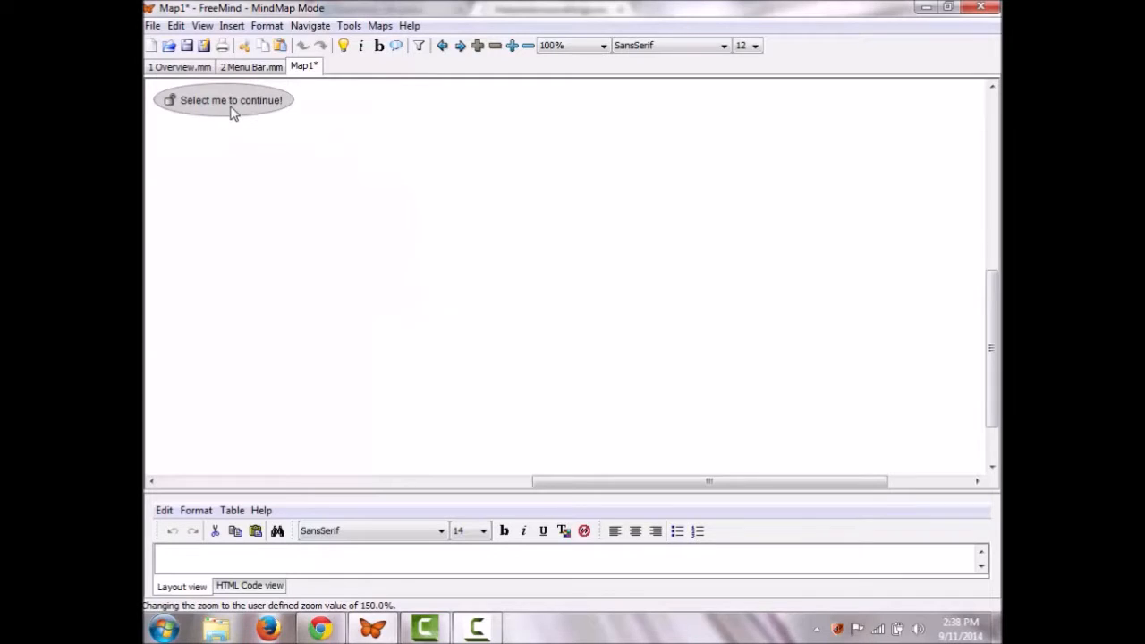
left_click(230, 110)
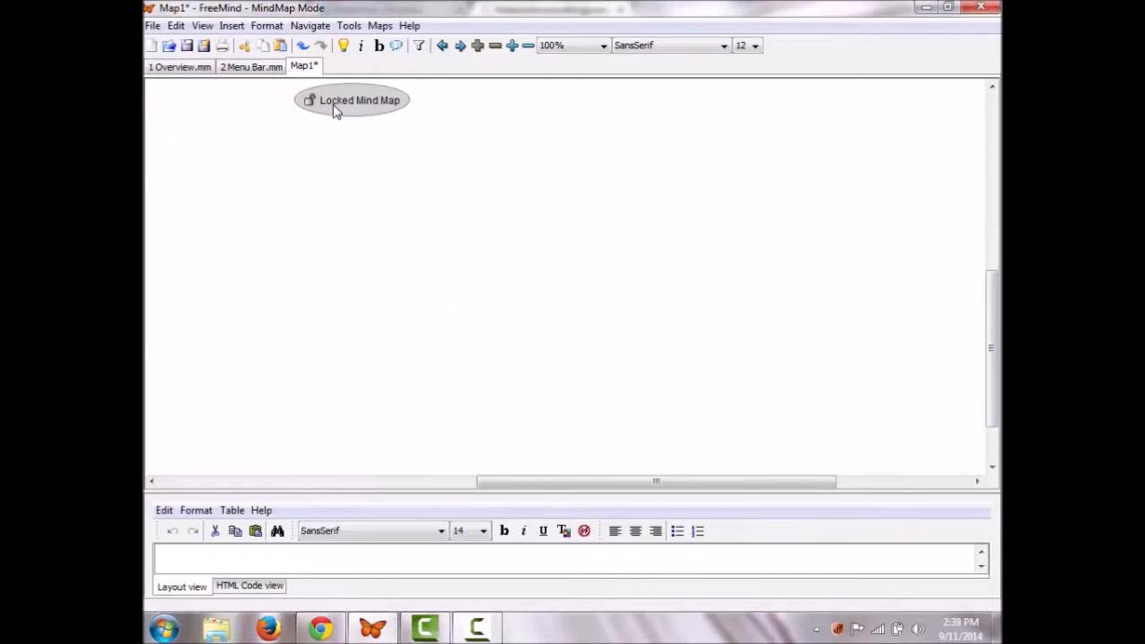
Step: Browse the Insert and File menus' export and import options without choosing any
left_click(232, 27)
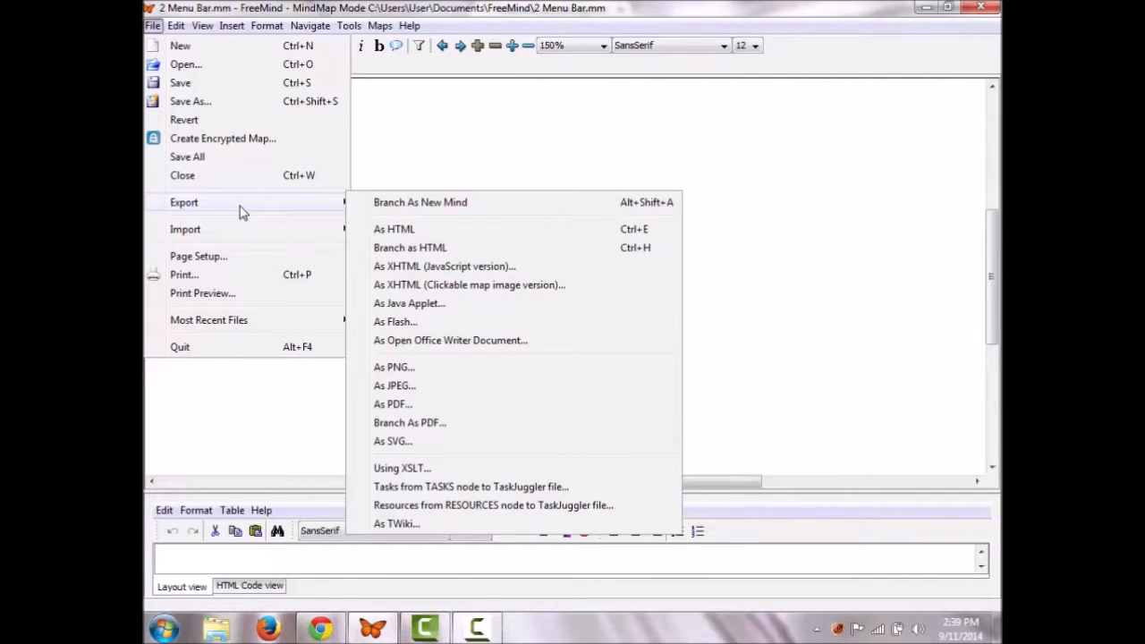
mouse_move(241, 234)
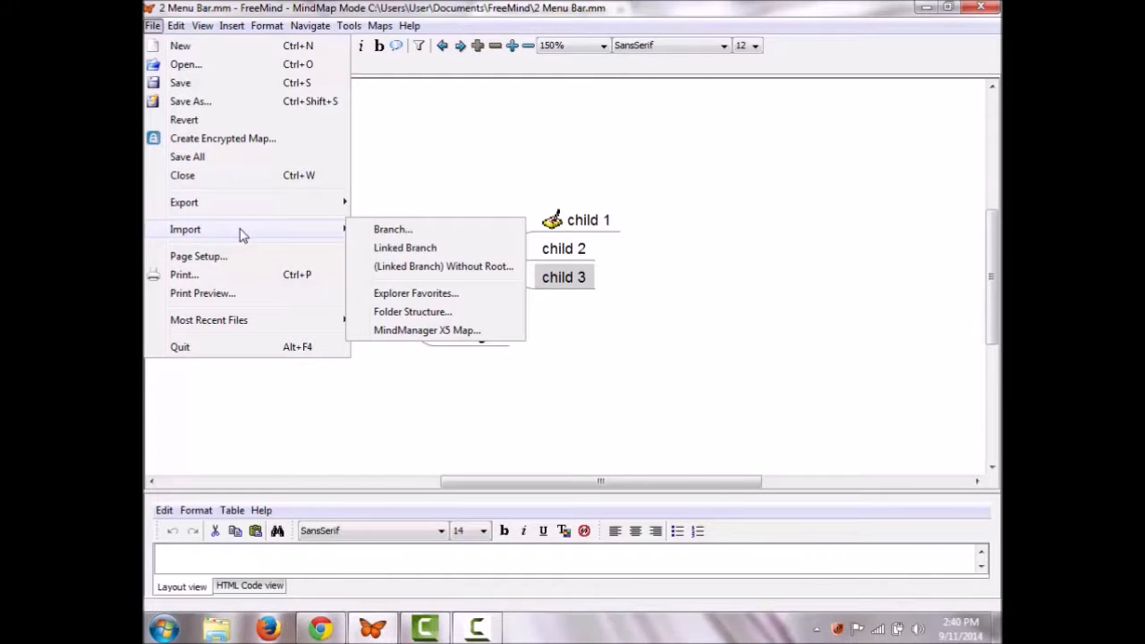
left_click(210, 28)
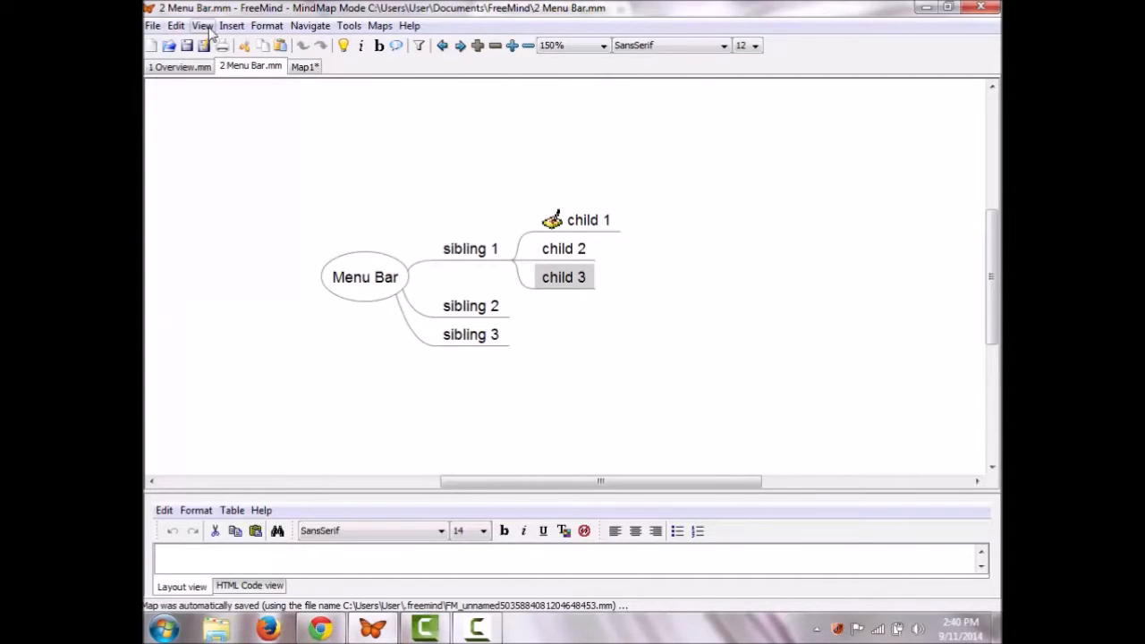
Step: Show the icon toolbar, turn on rectangular selection borders, zoom to fit, and hide the note panel
left_click(203, 26)
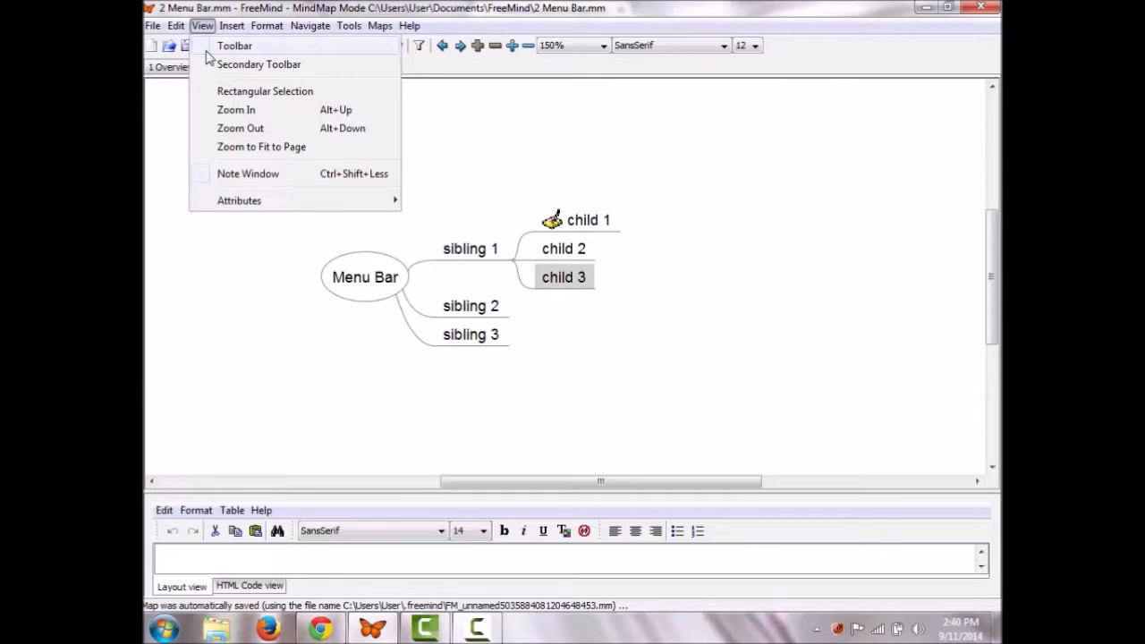
left_click(208, 65)
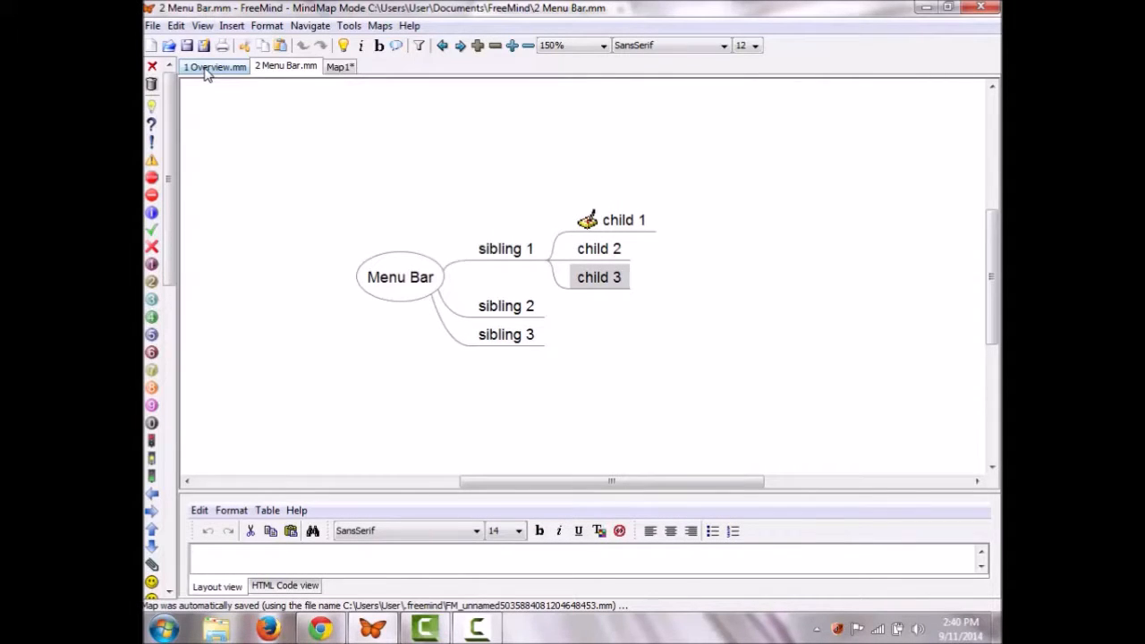
left_click(202, 26)
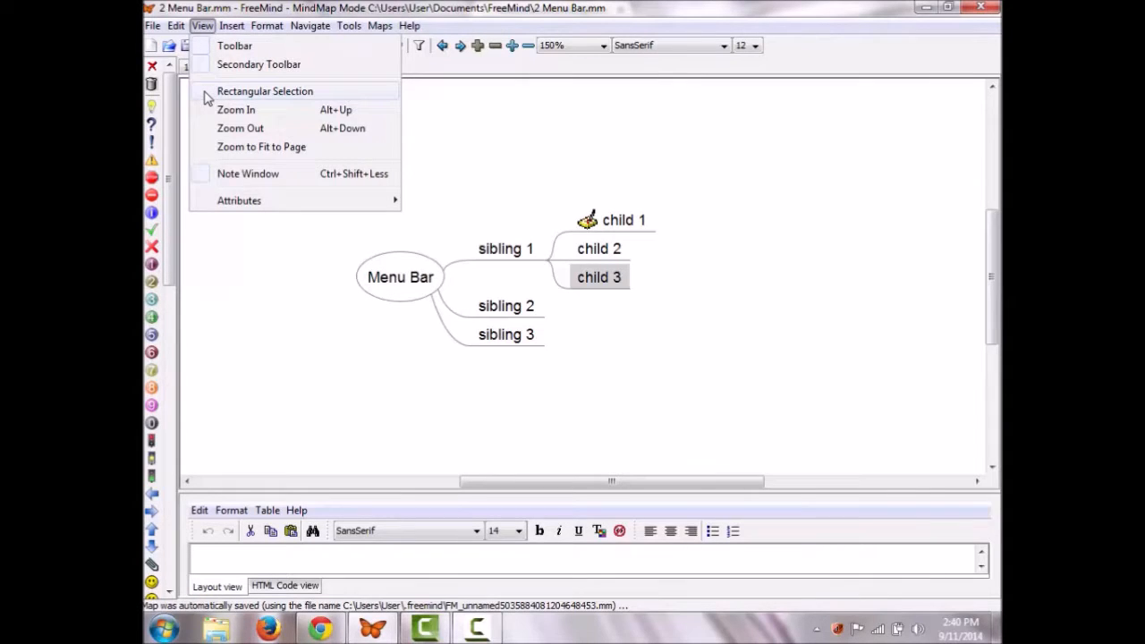
left_click(205, 92)
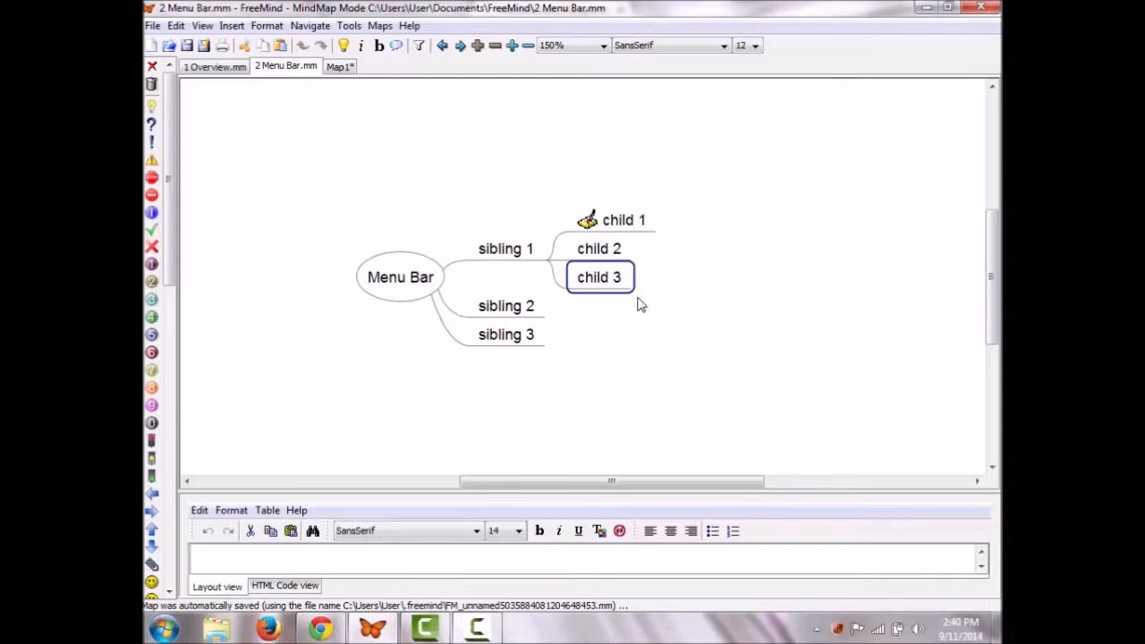
left_click(203, 25)
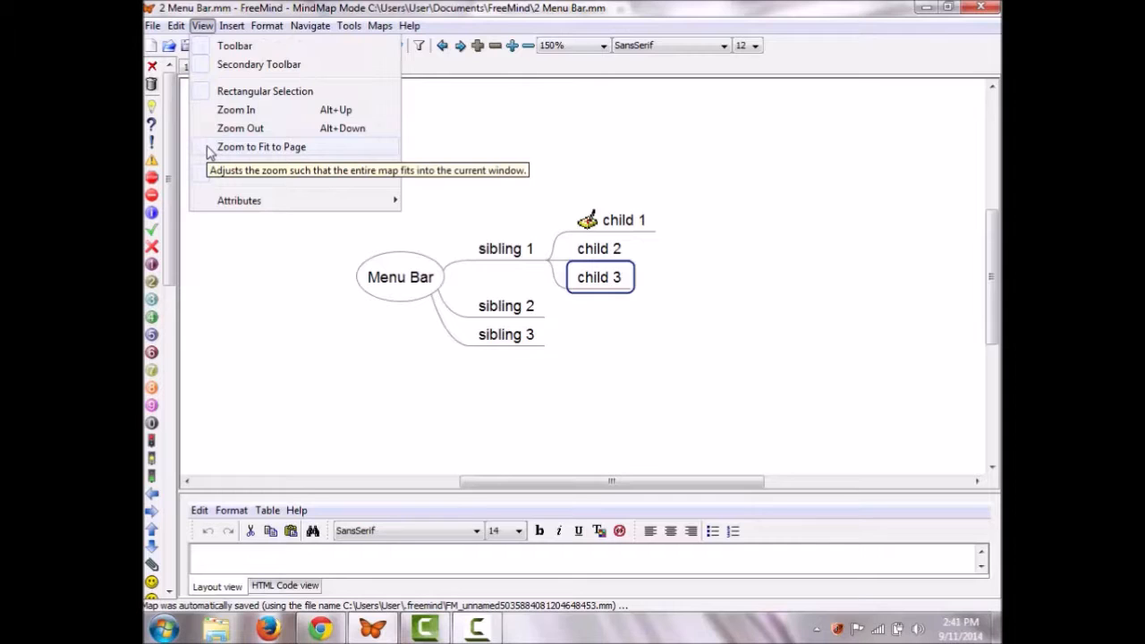
left_click(211, 149)
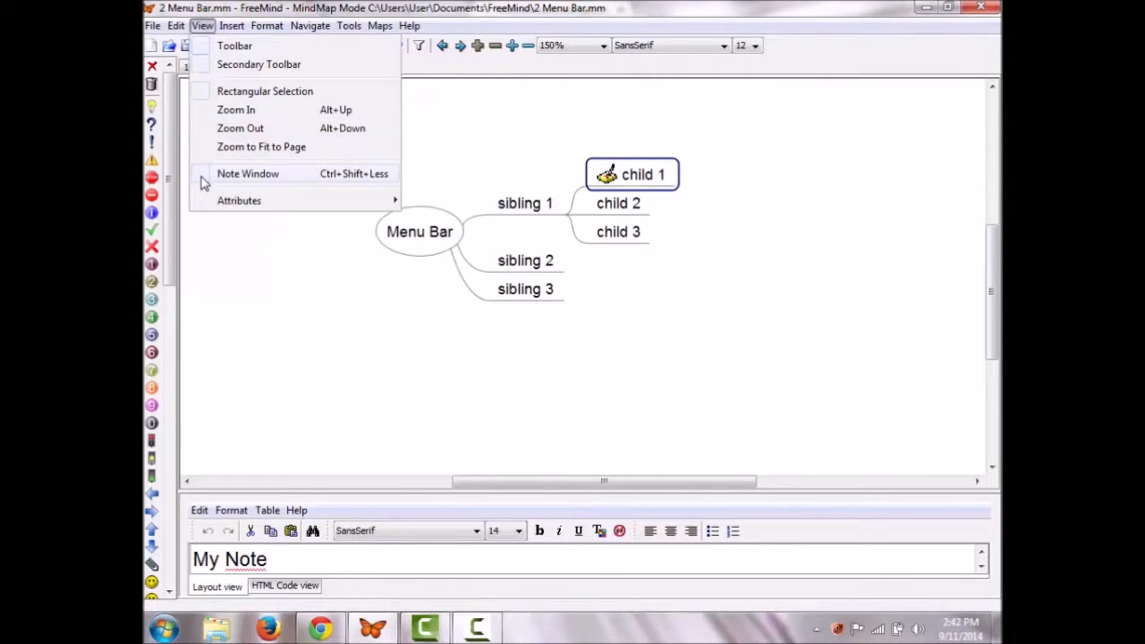
left_click(204, 180)
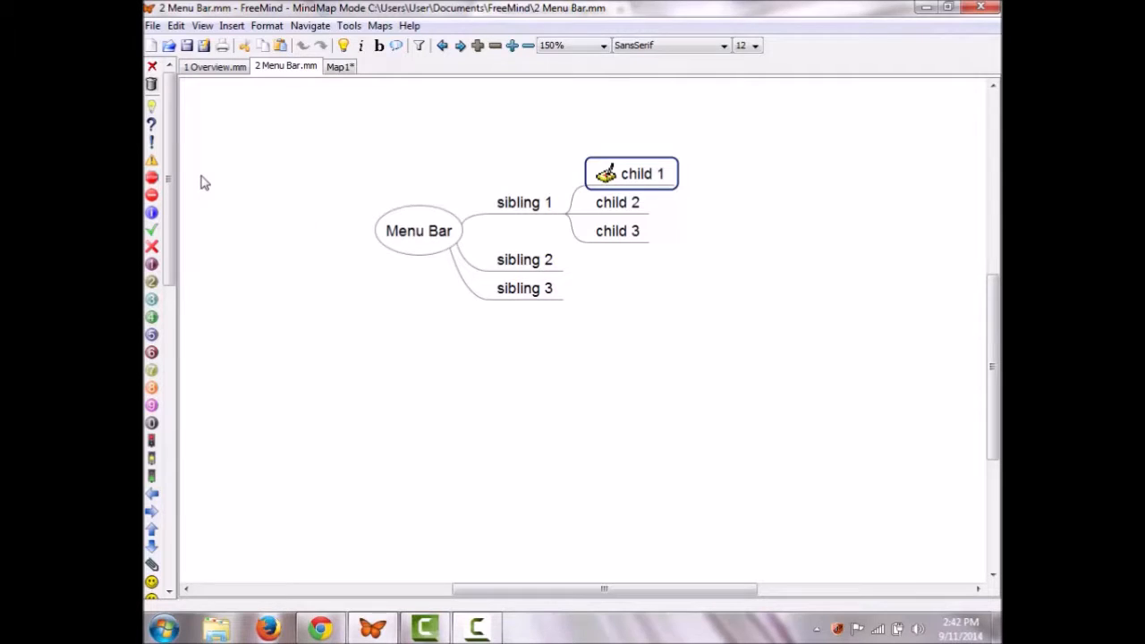
Step: Restore the note panel, hide all node attributes, and switch to the World Peace map
key("alt+v")
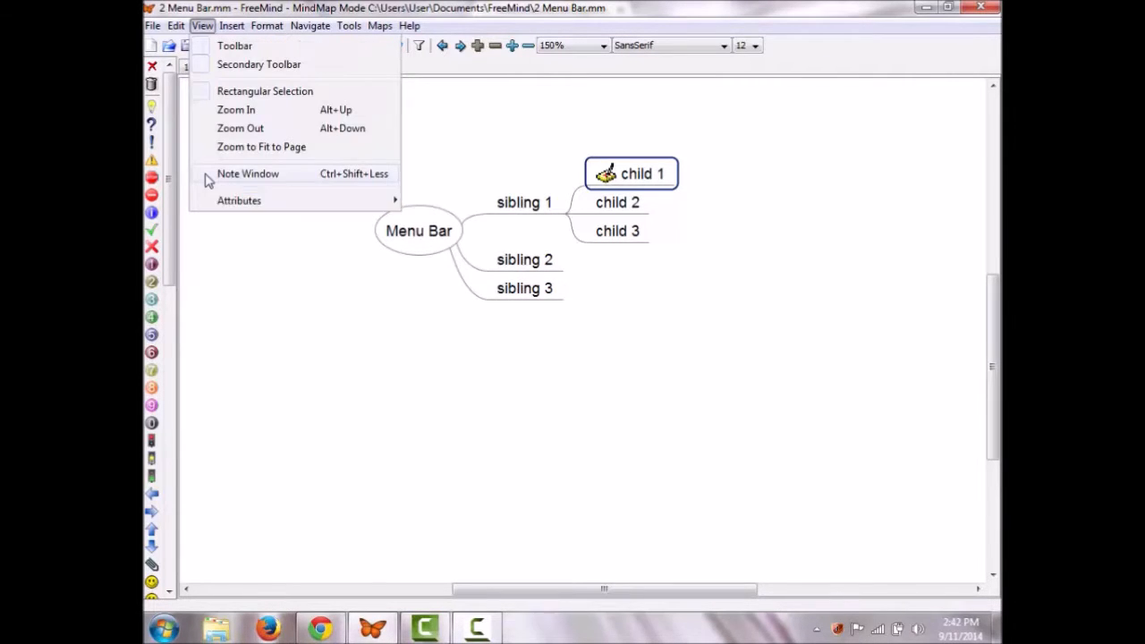
left_click(208, 178)
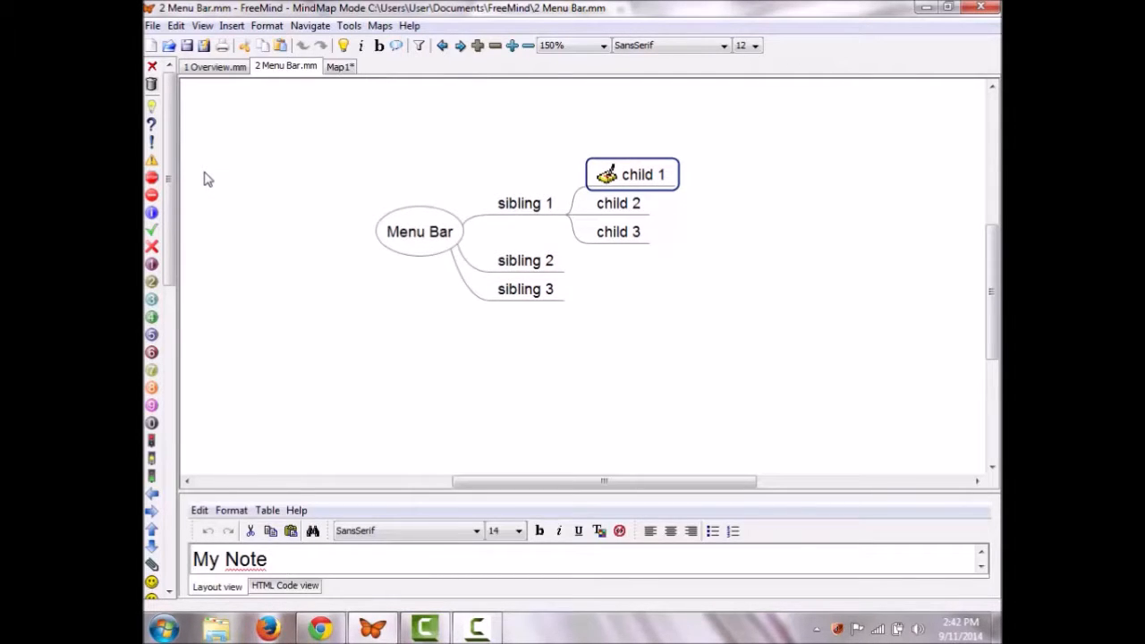
left_click(202, 25)
mouse_move(237, 207)
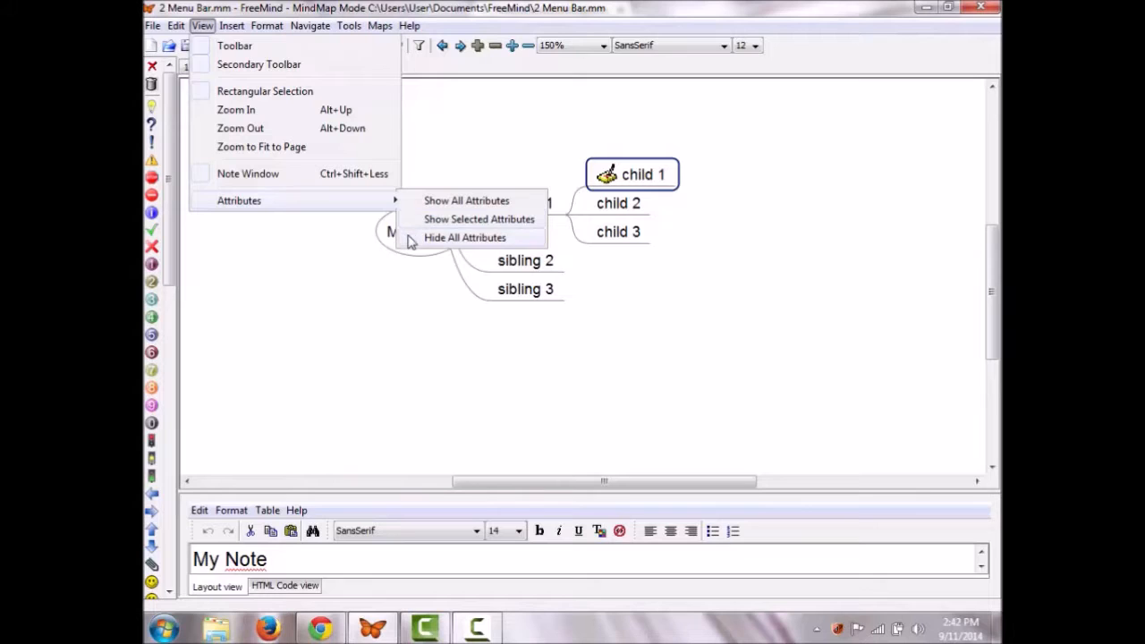
left_click(408, 236)
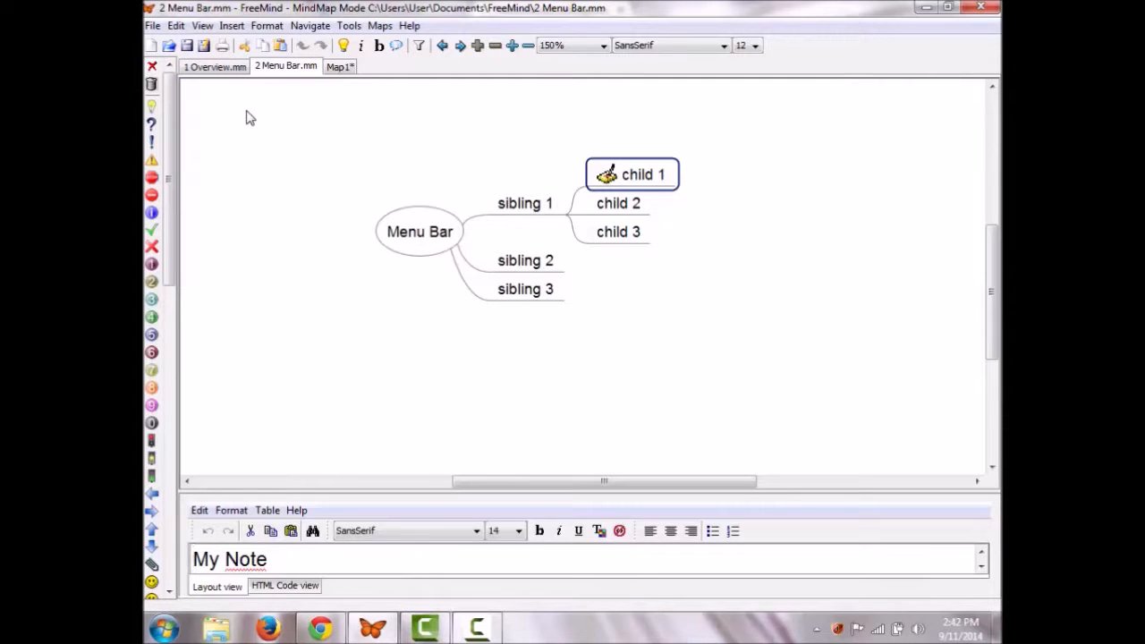
left_click(224, 72)
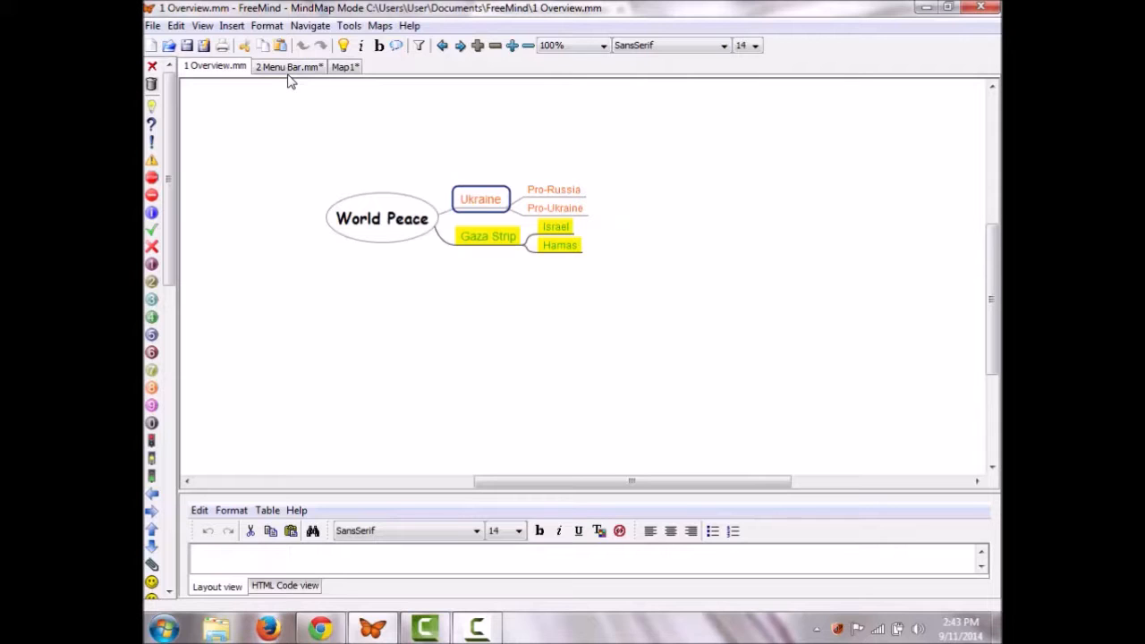
Step: Move the Overview map one place later, return to 2 Menu Bar.mm, and step forward through its history
left_click(381, 27)
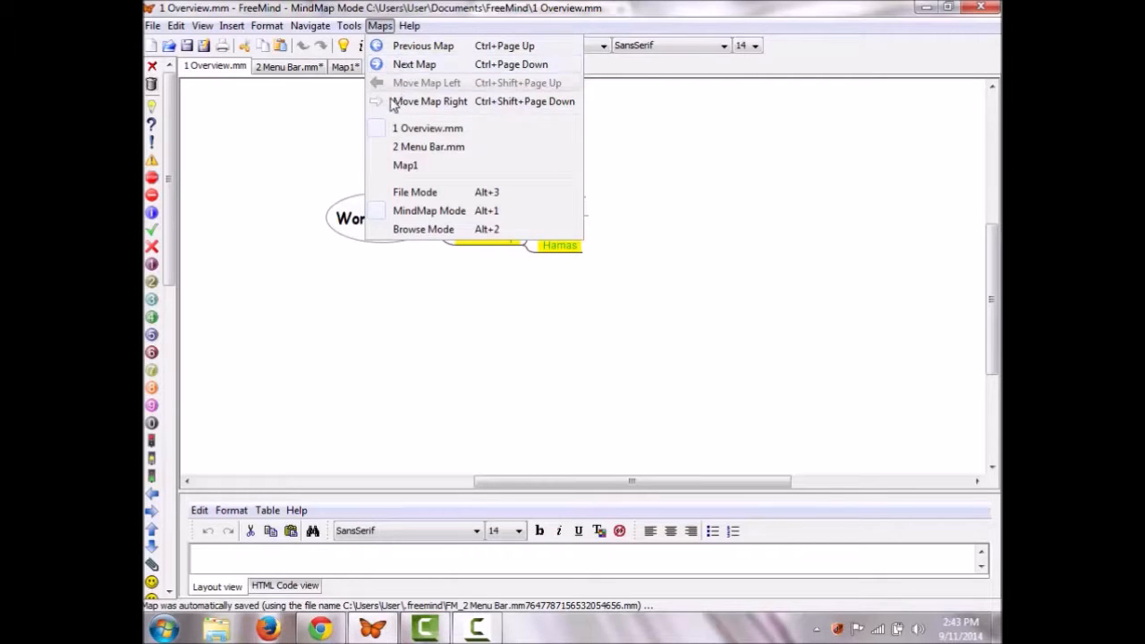
left_click(420, 101)
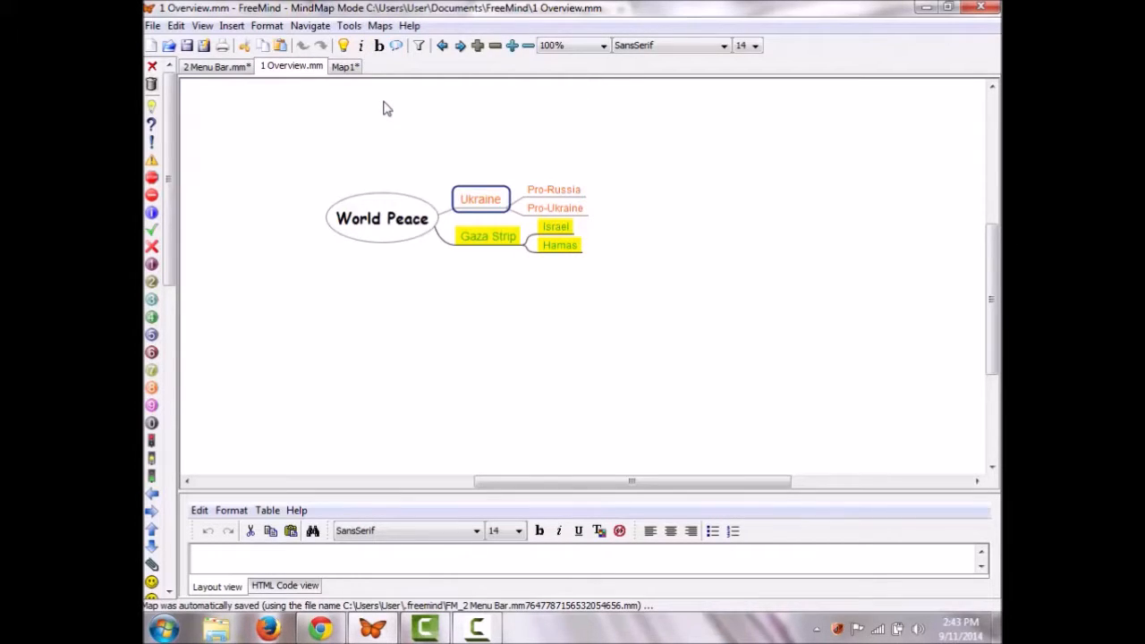
left_click(379, 26)
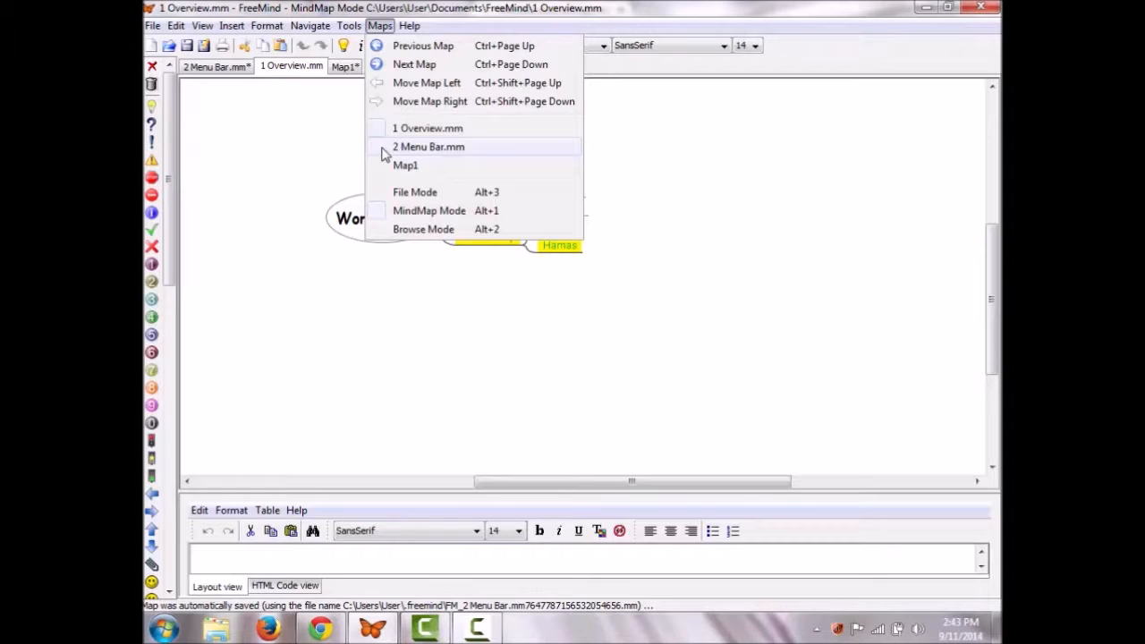
left_click(382, 149)
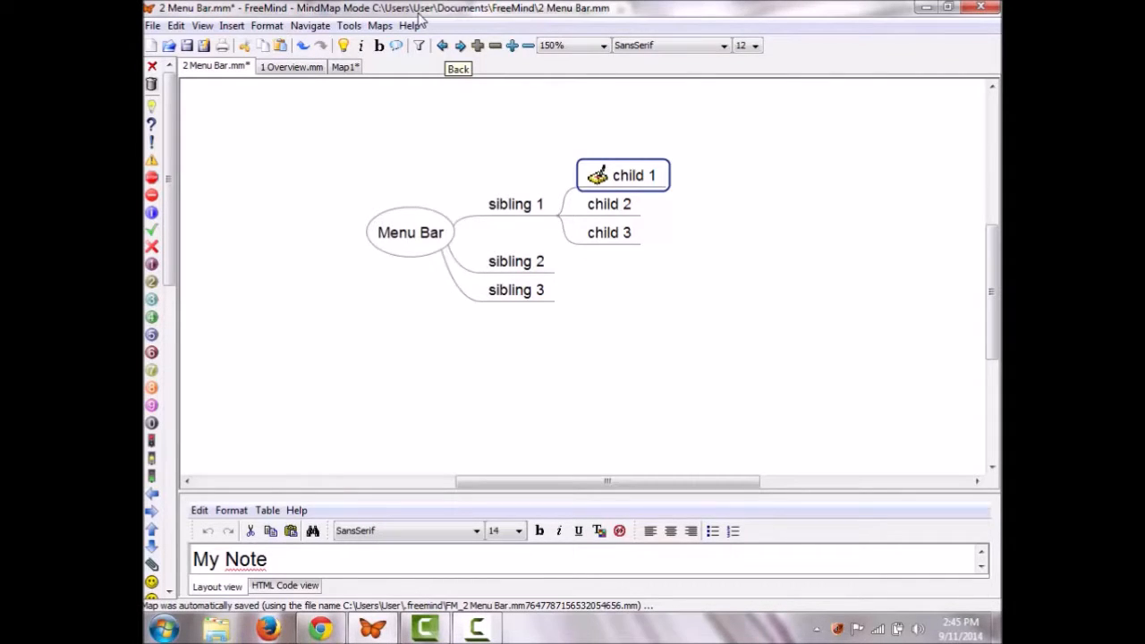
left_click(460, 45)
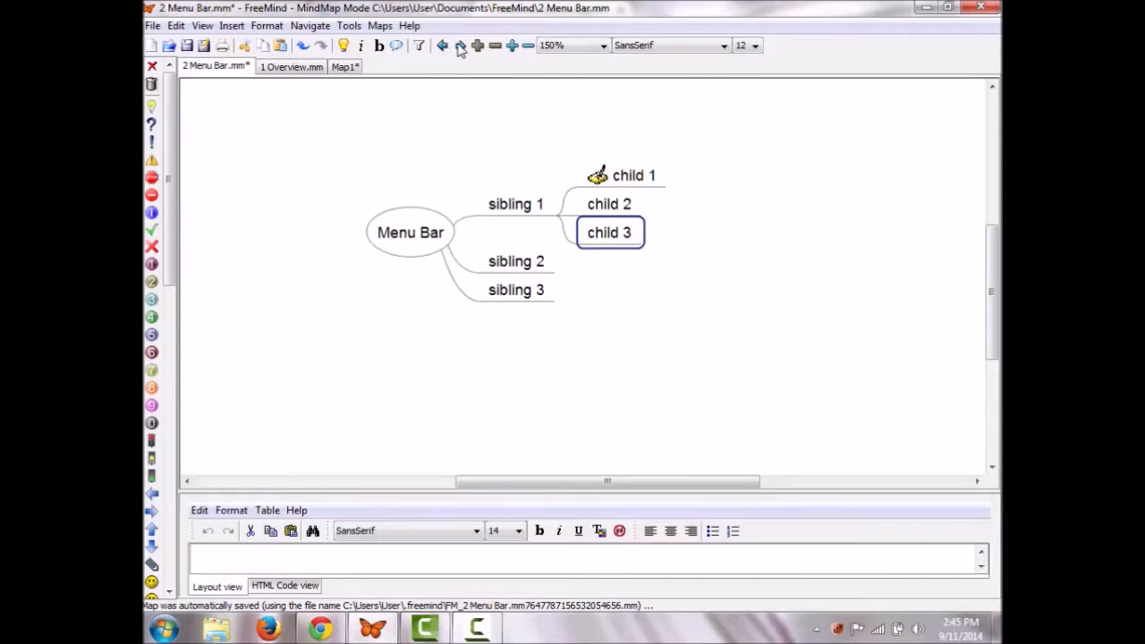
left_click(442, 46)
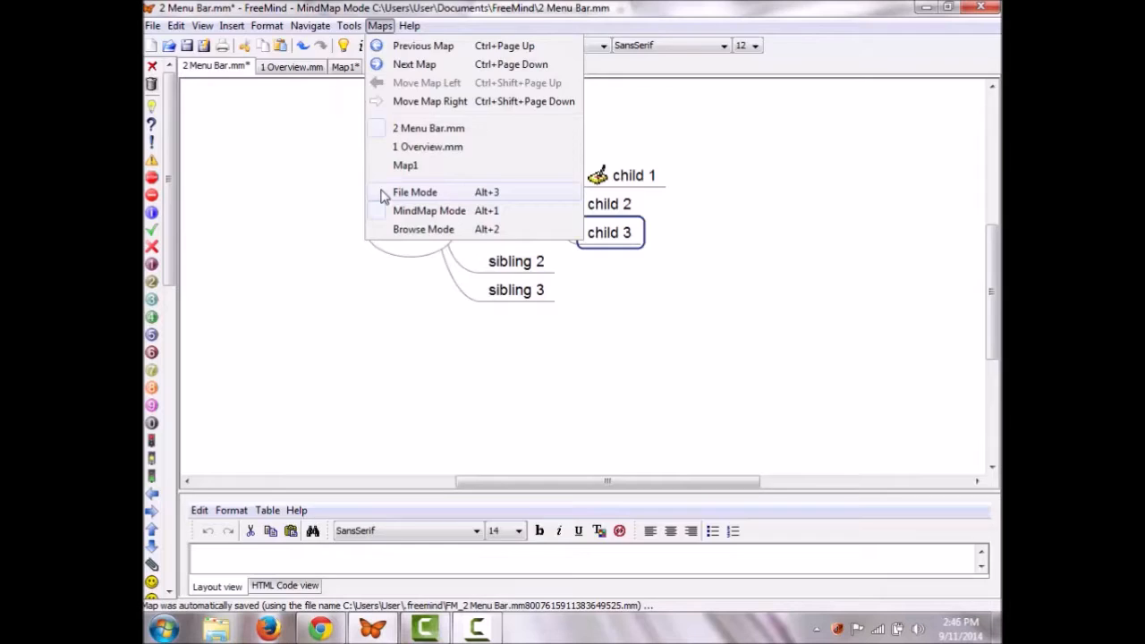
Step: Try File Mode, return to MindMap Mode, then switch to Browse Mode
left_click(385, 194)
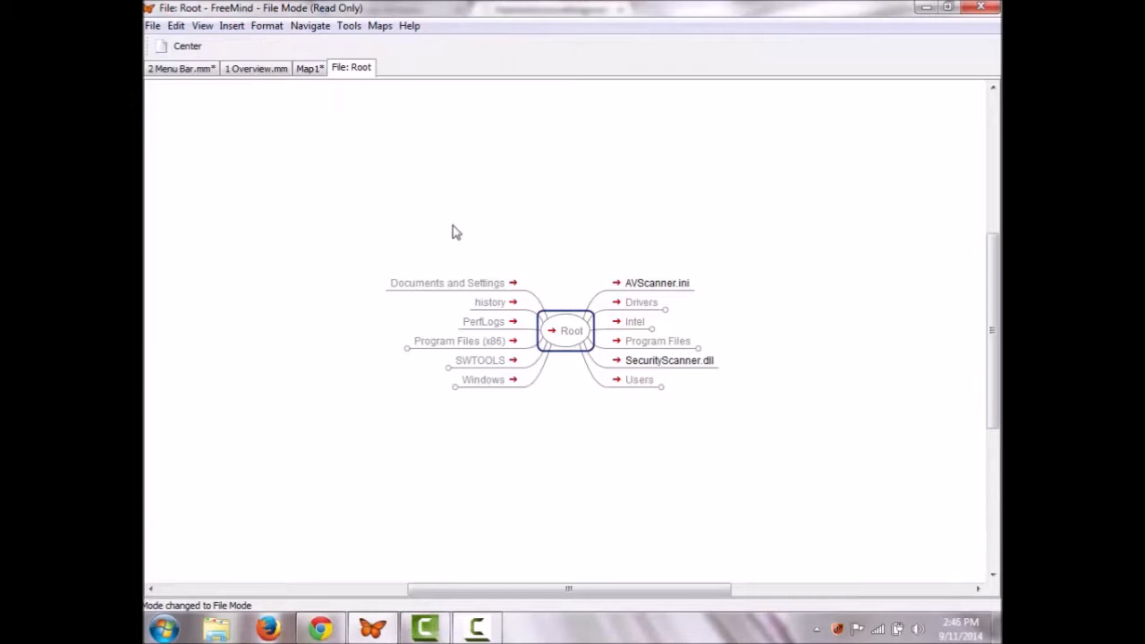
left_click(379, 25)
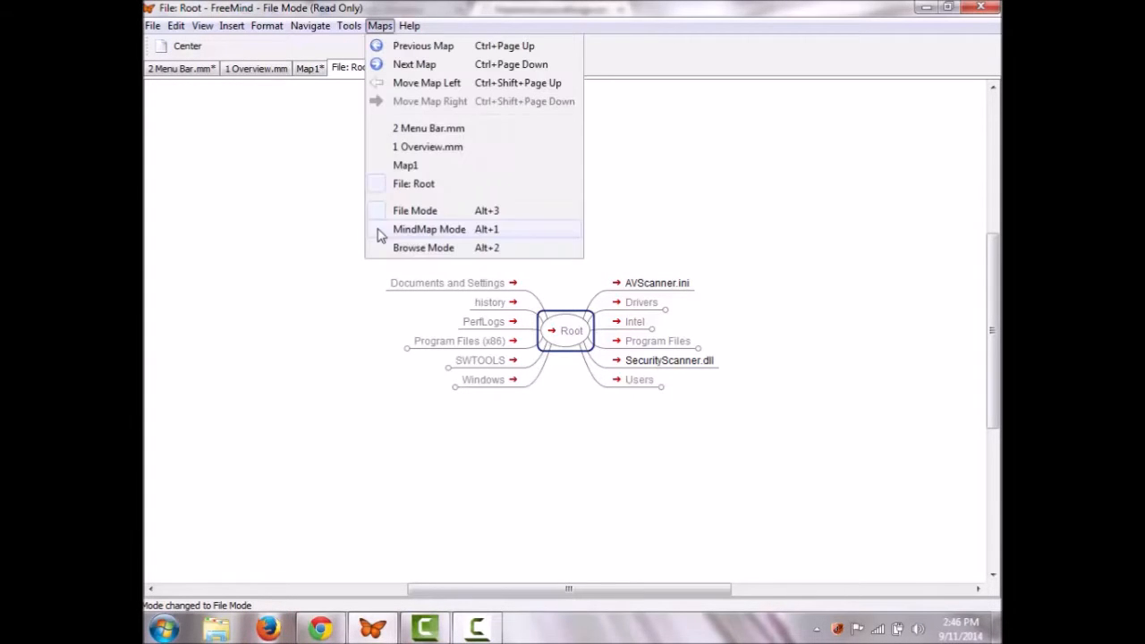
left_click(380, 229)
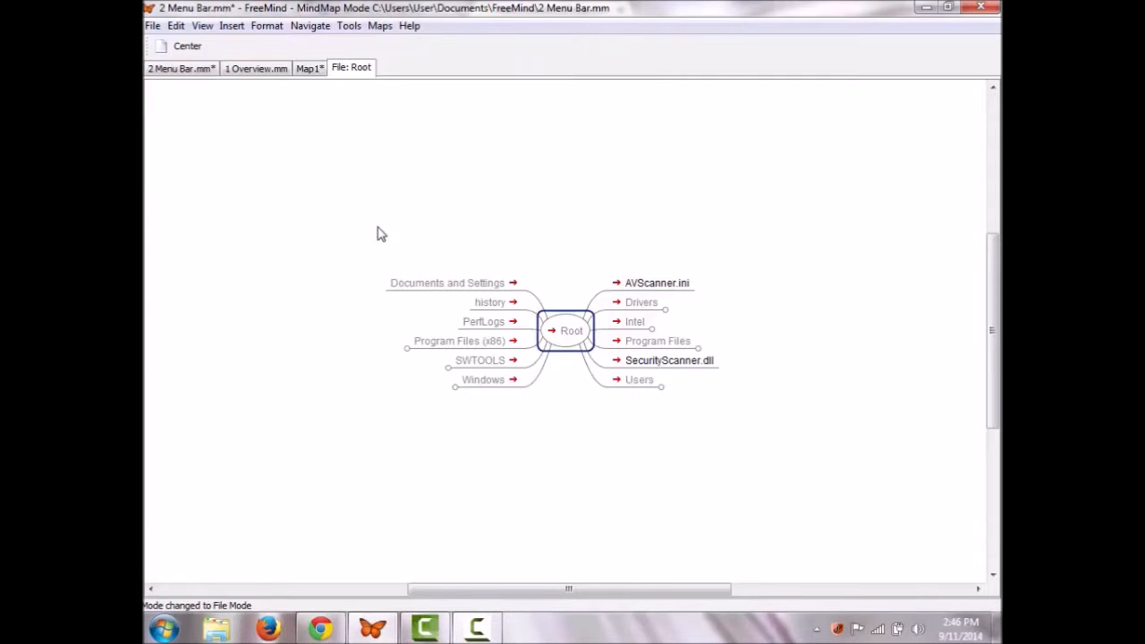
left_click(380, 25)
left_click(382, 249)
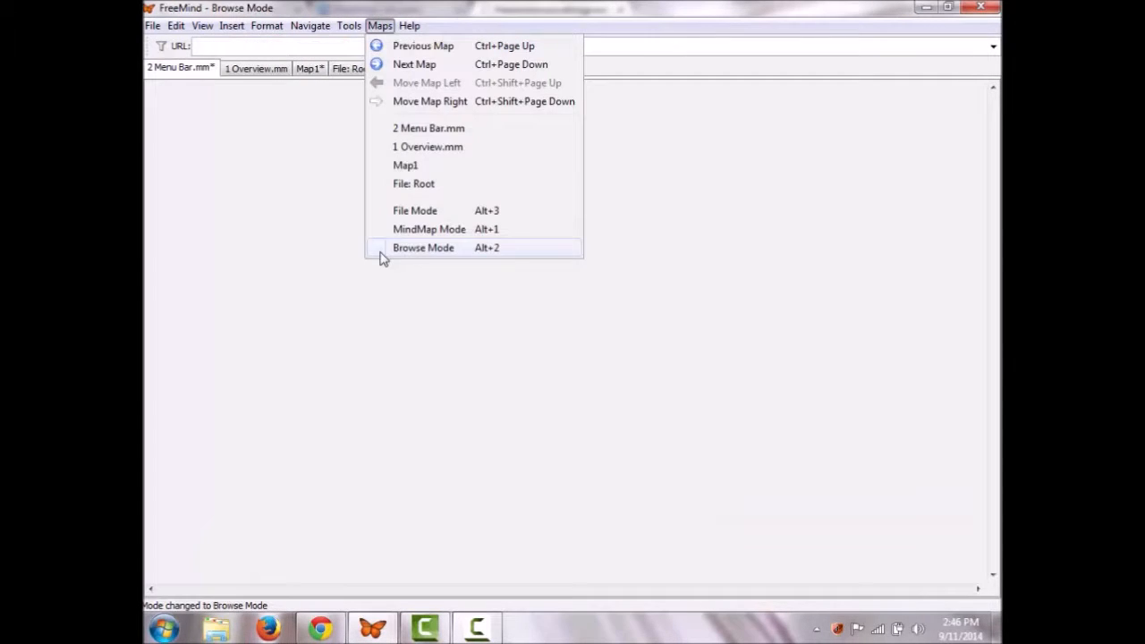
left_click(247, 51)
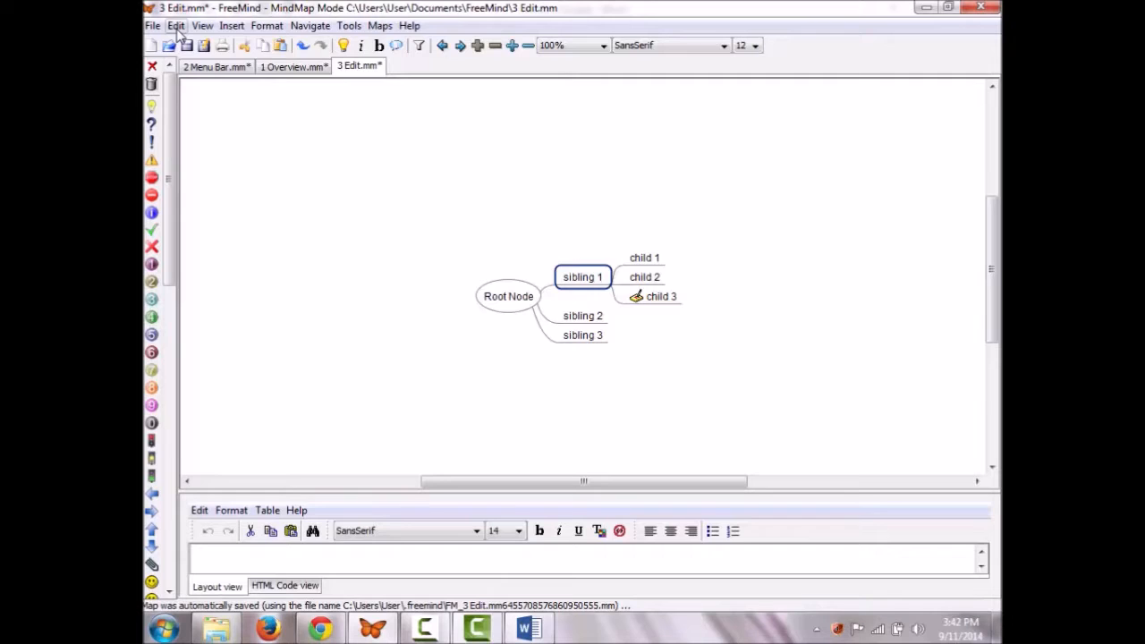
Step: Undo and redo the last change to sibling 1, then select all visible nodes
left_click(177, 26)
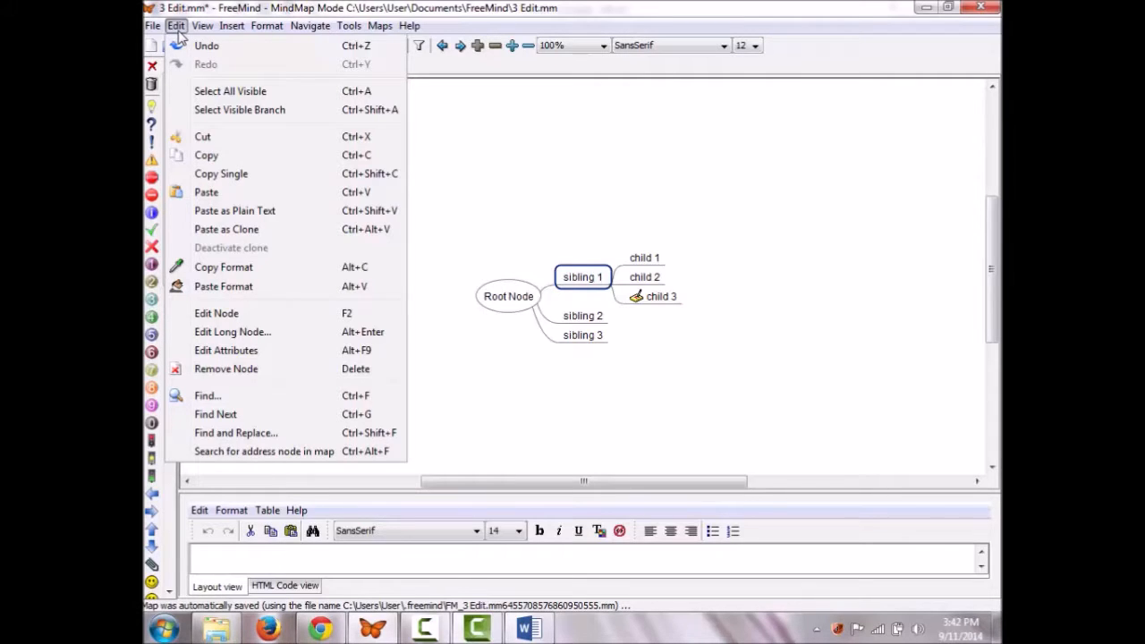
left_click(200, 49)
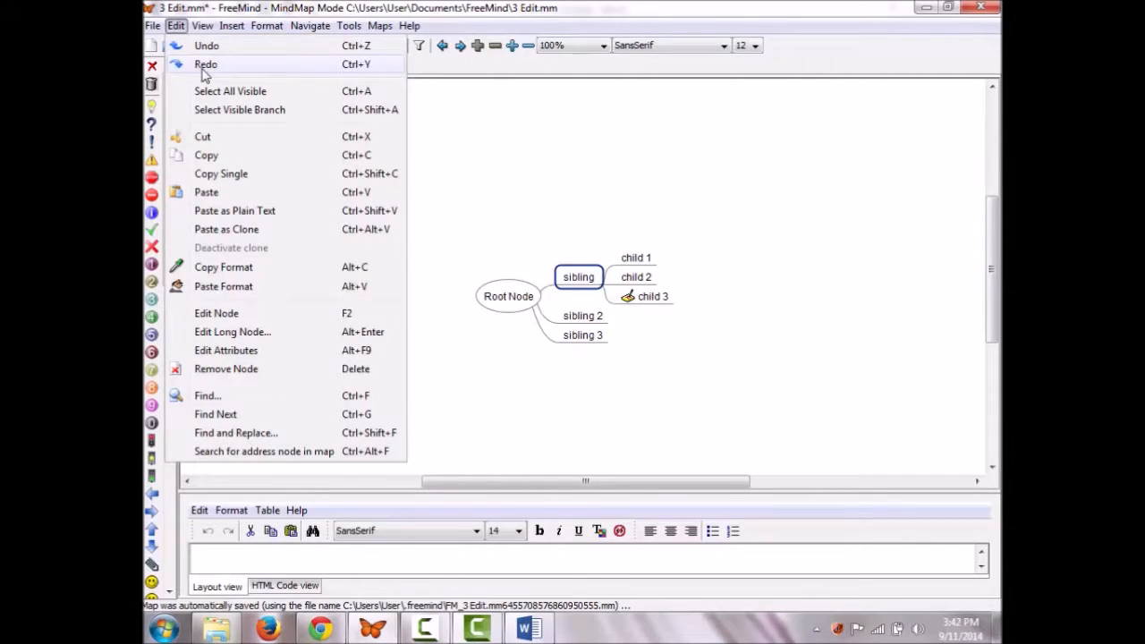
left_click(203, 69)
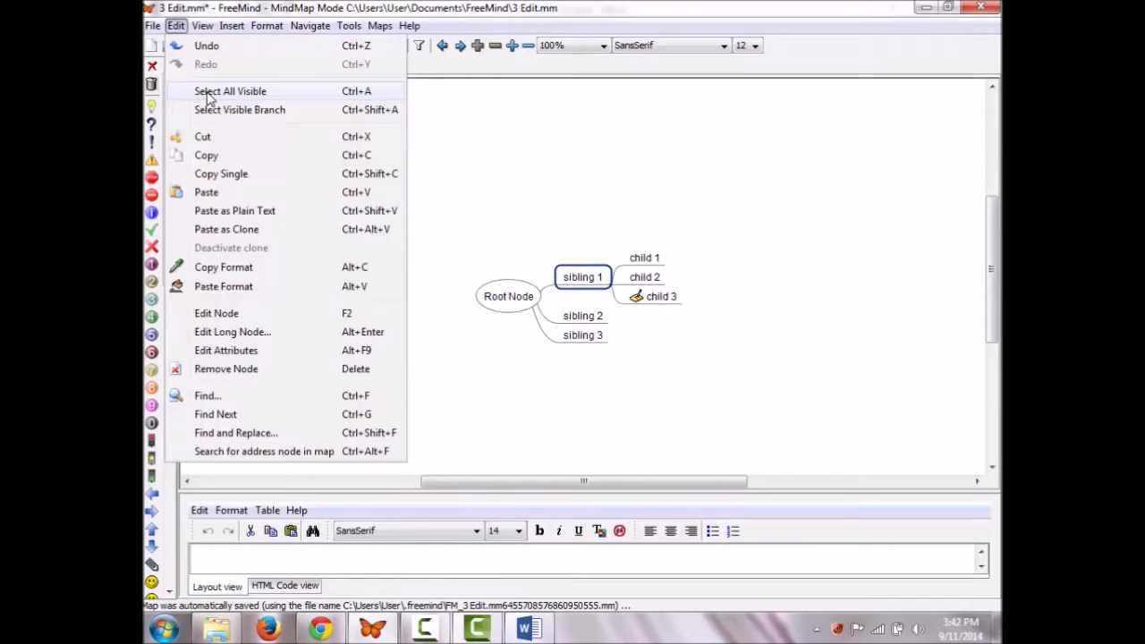
left_click(219, 91)
Step: Select the sibling 1 branch with its children and copy the sibling 1 node
left_click(179, 26)
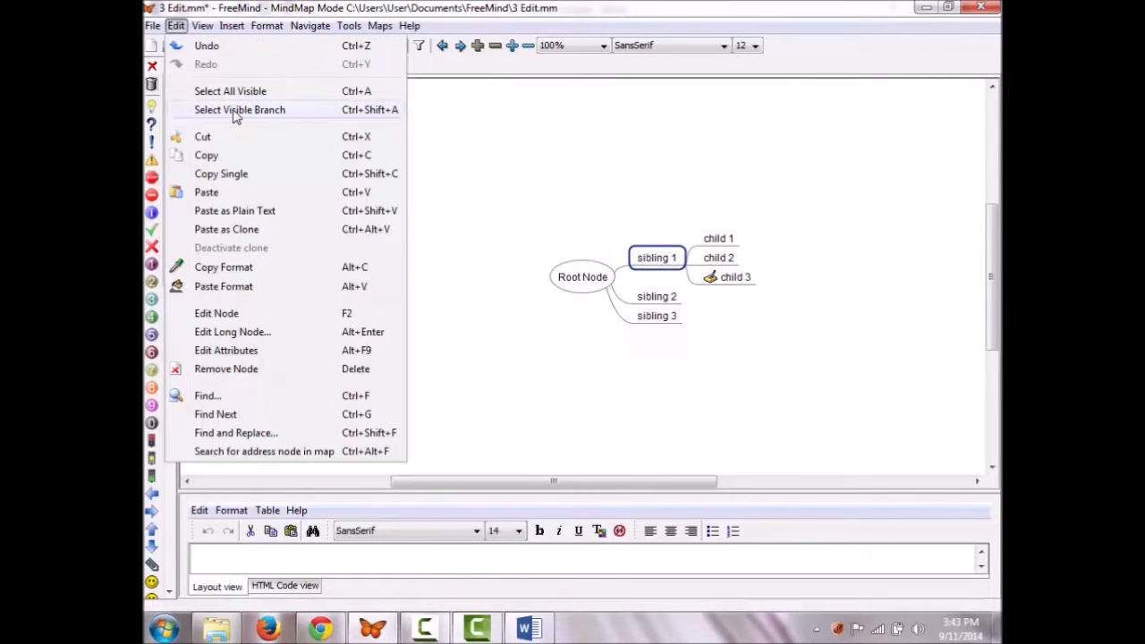
left_click(236, 110)
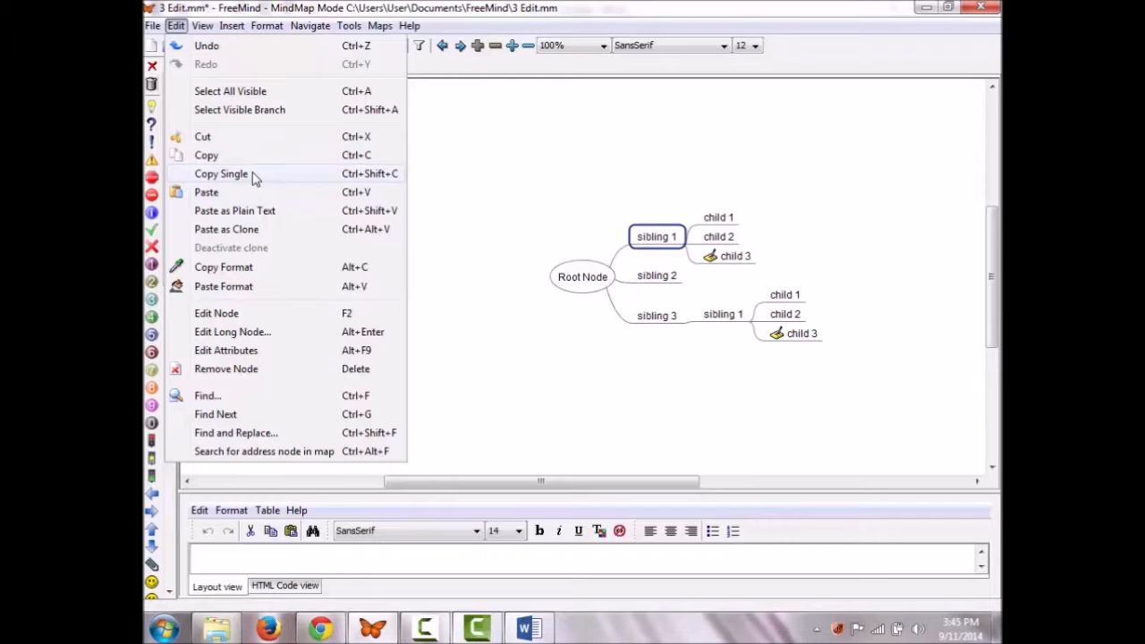
left_click(253, 177)
Step: Paste the copied node under sibling 2, then select the Flower, Rose and Daisy bullets in Word
left_click(656, 275)
key("ctrl+v")
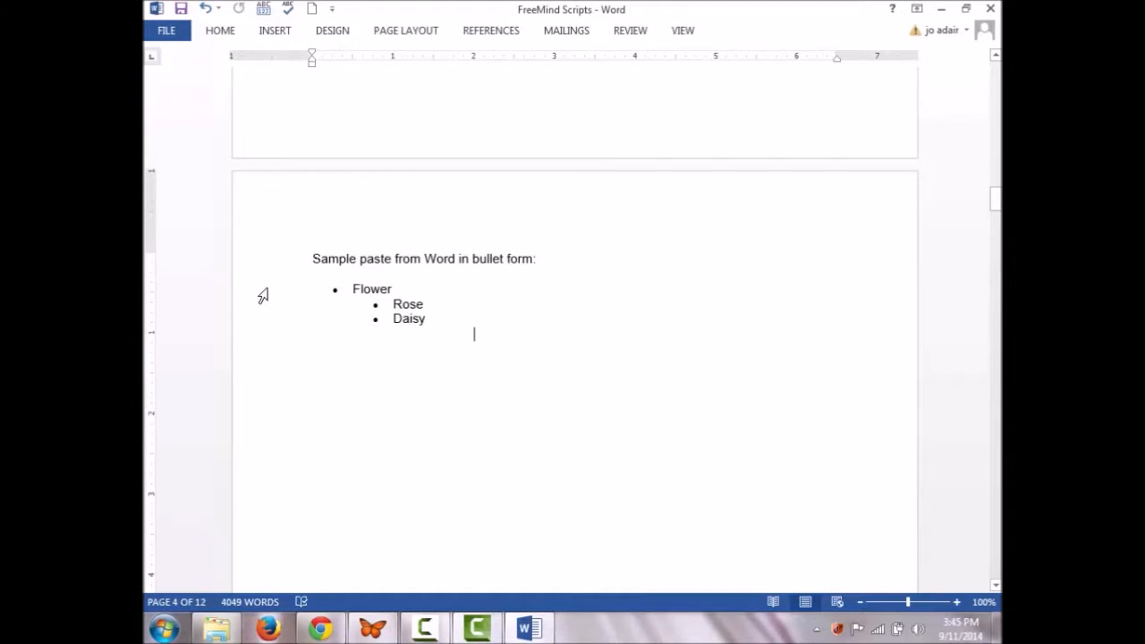
left_click_drag(261, 296, 274, 363)
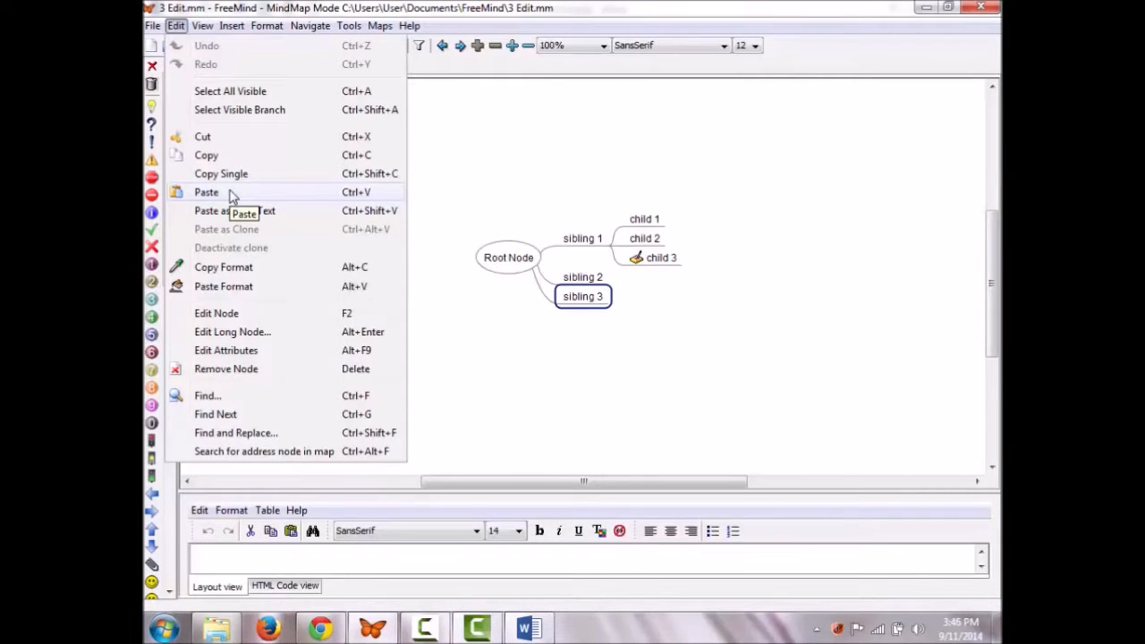
left_click(231, 194)
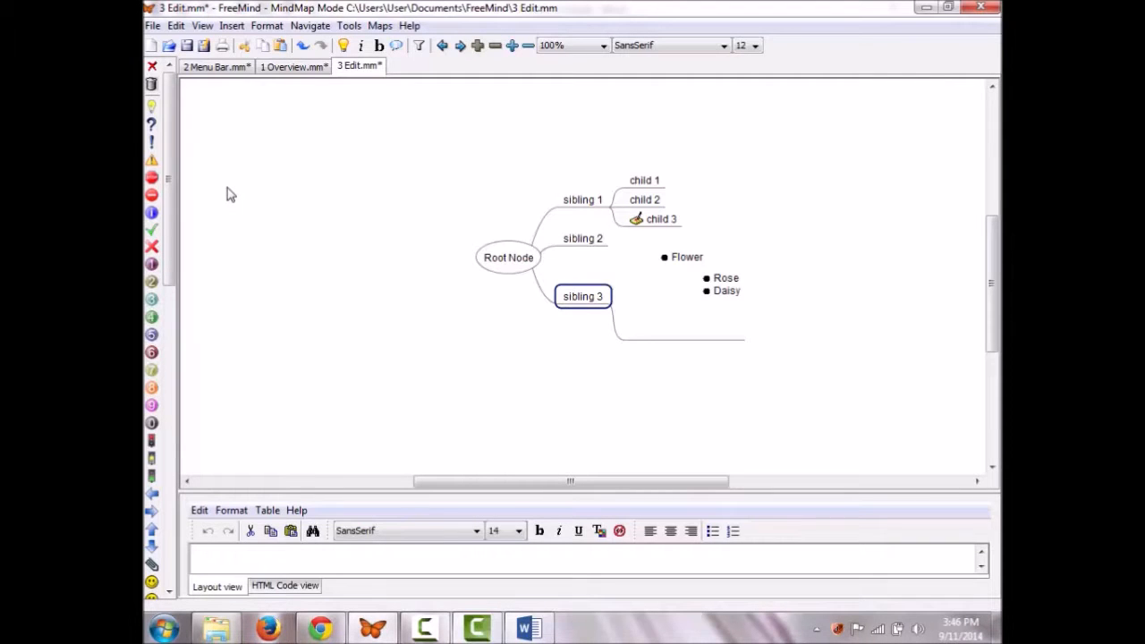
left_click(175, 25)
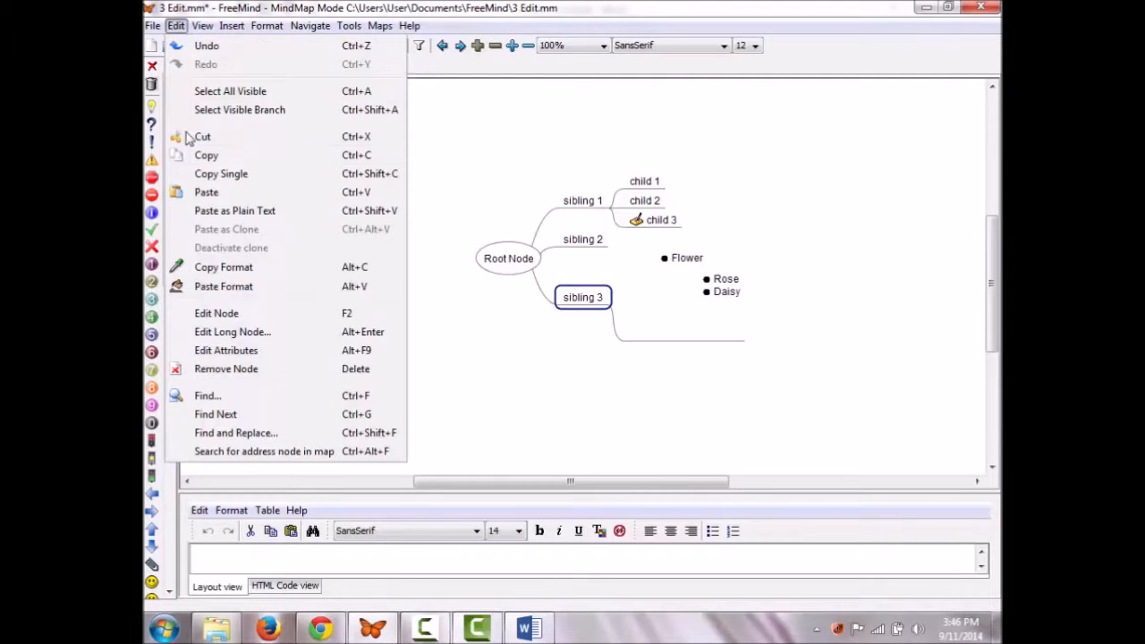
left_click(235, 211)
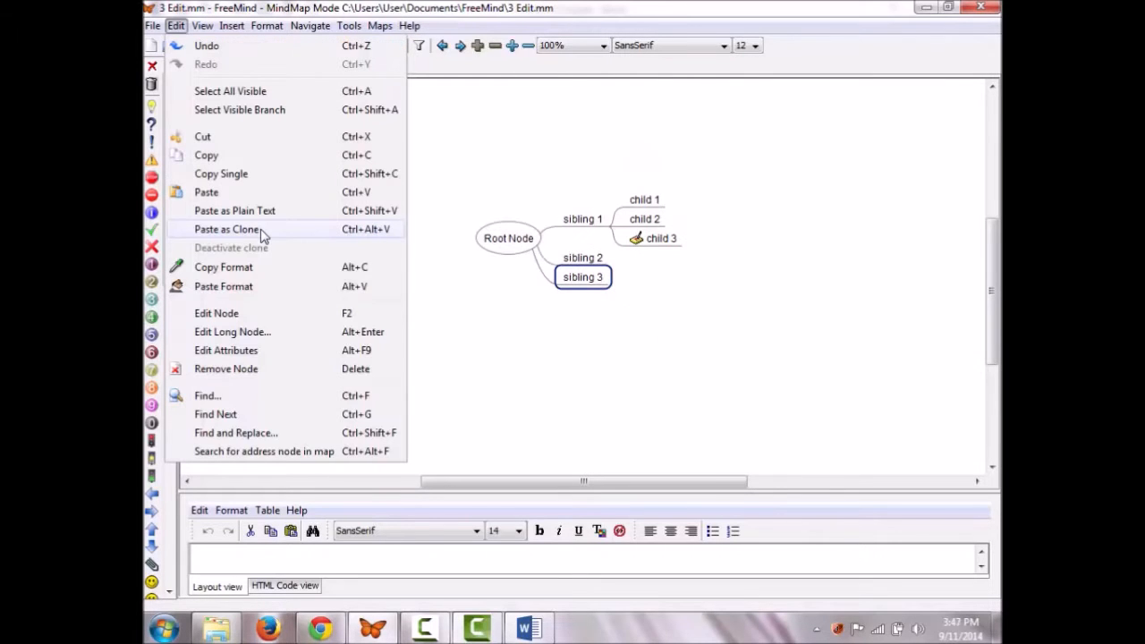
left_click(261, 231)
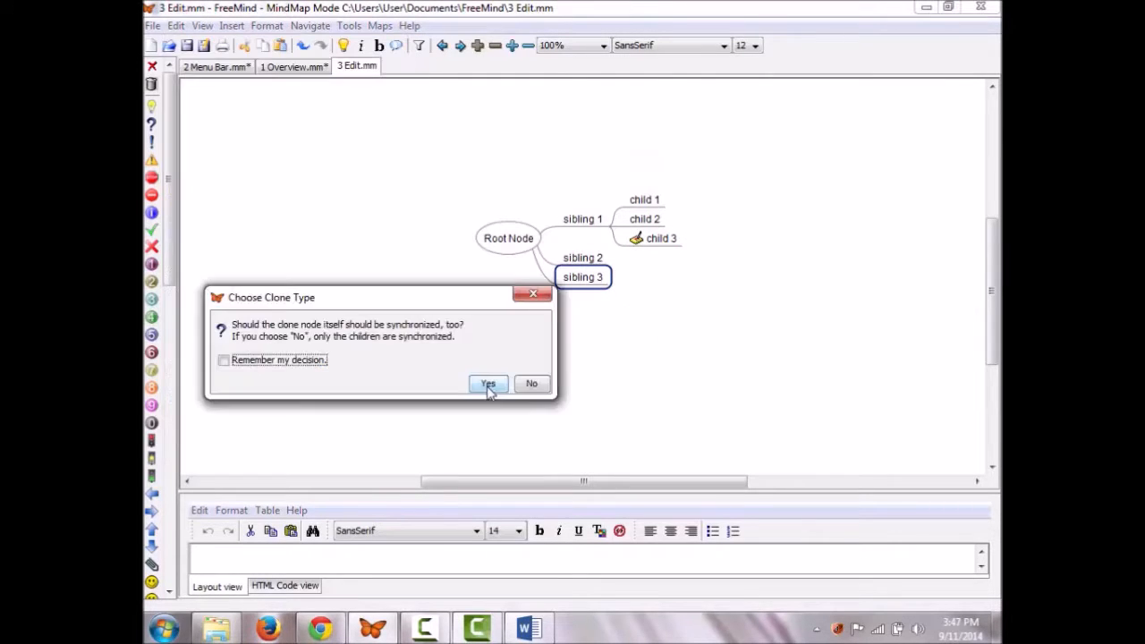
left_click(488, 384)
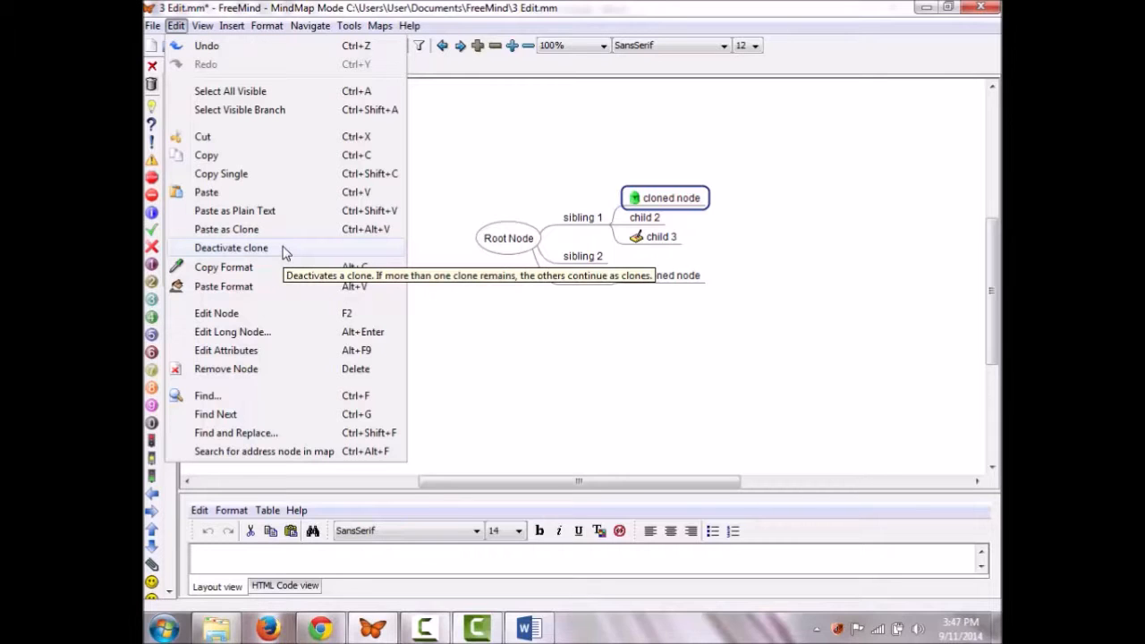
left_click(283, 250)
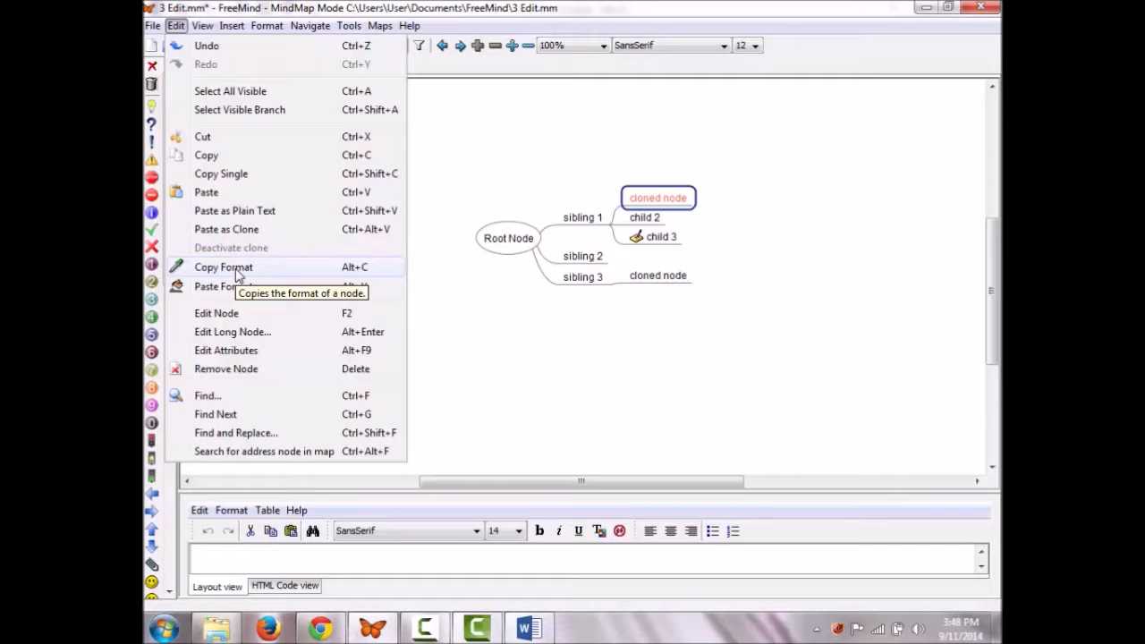
left_click(237, 271)
left_click(583, 279)
left_click(176, 25)
left_click(228, 287)
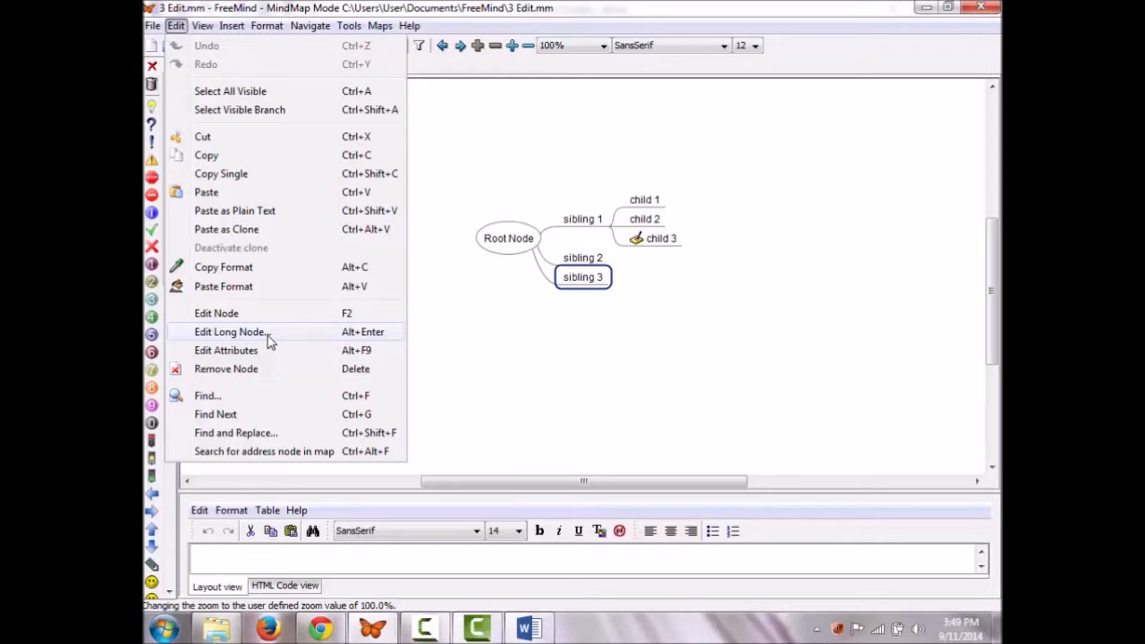
left_click(269, 331)
left_click(489, 373)
key("Return")
type("second line in my long node")
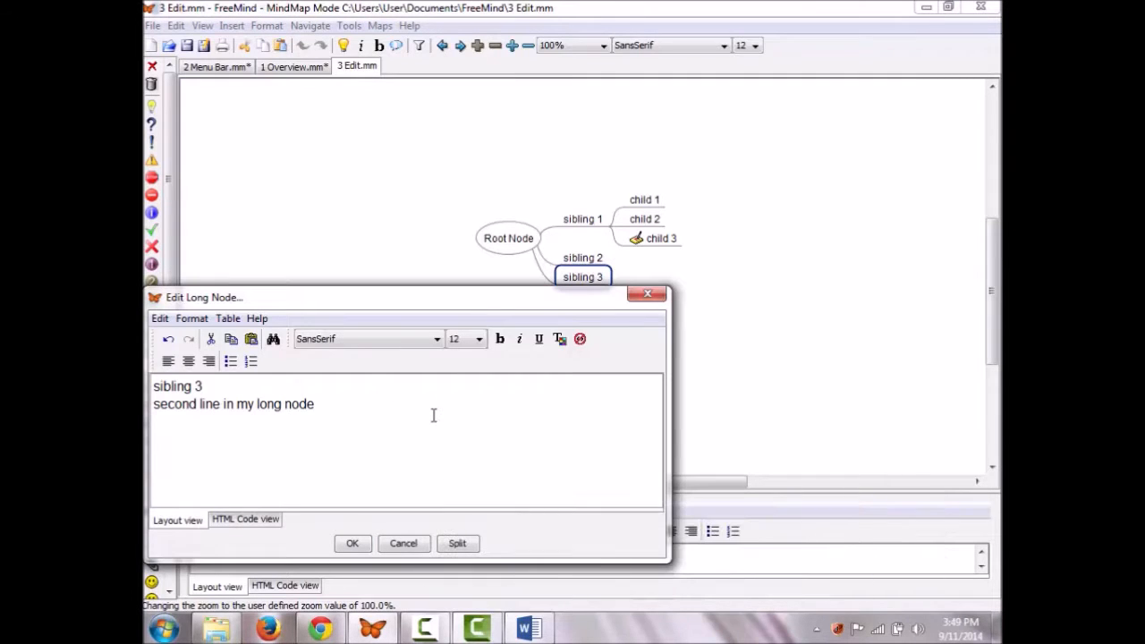
left_click(352, 544)
key("alt+Return")
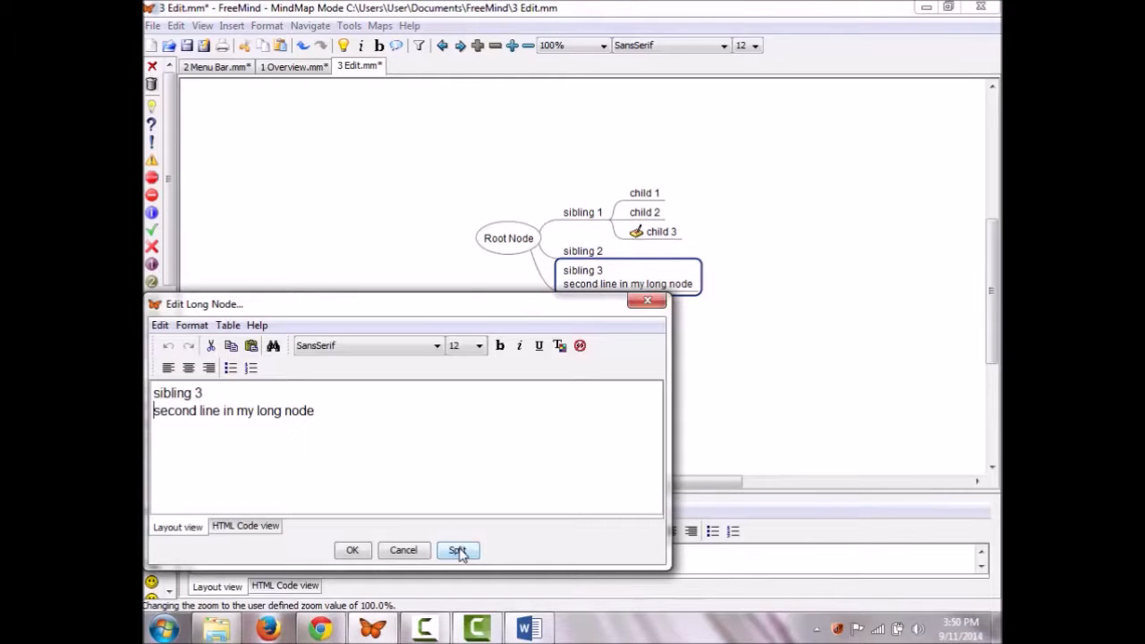
left_click(457, 550)
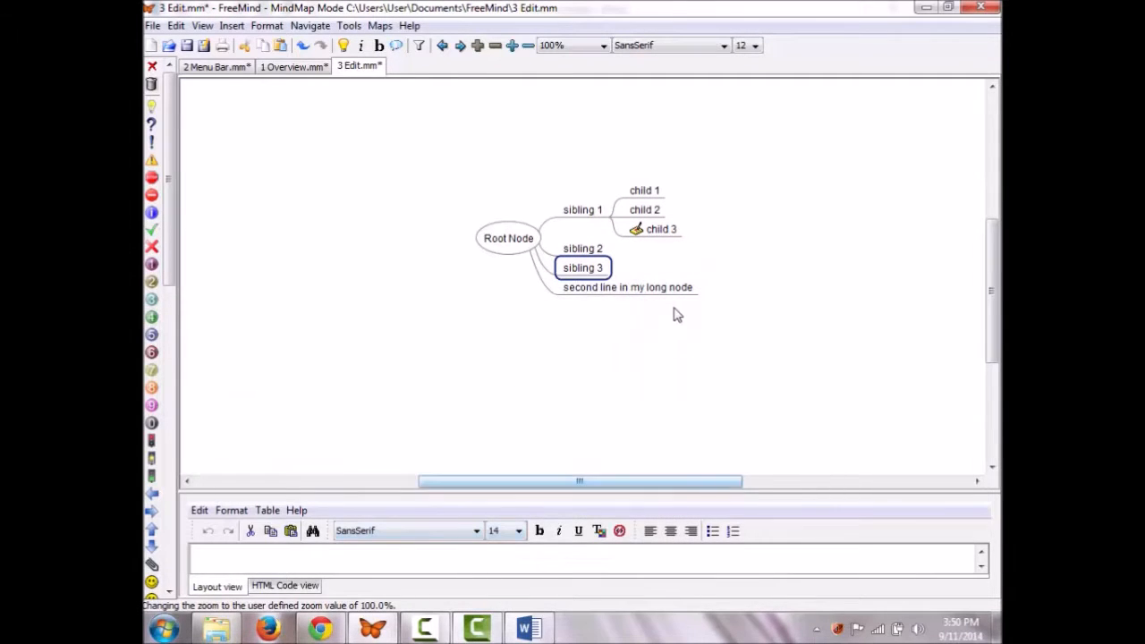
left_click(175, 26)
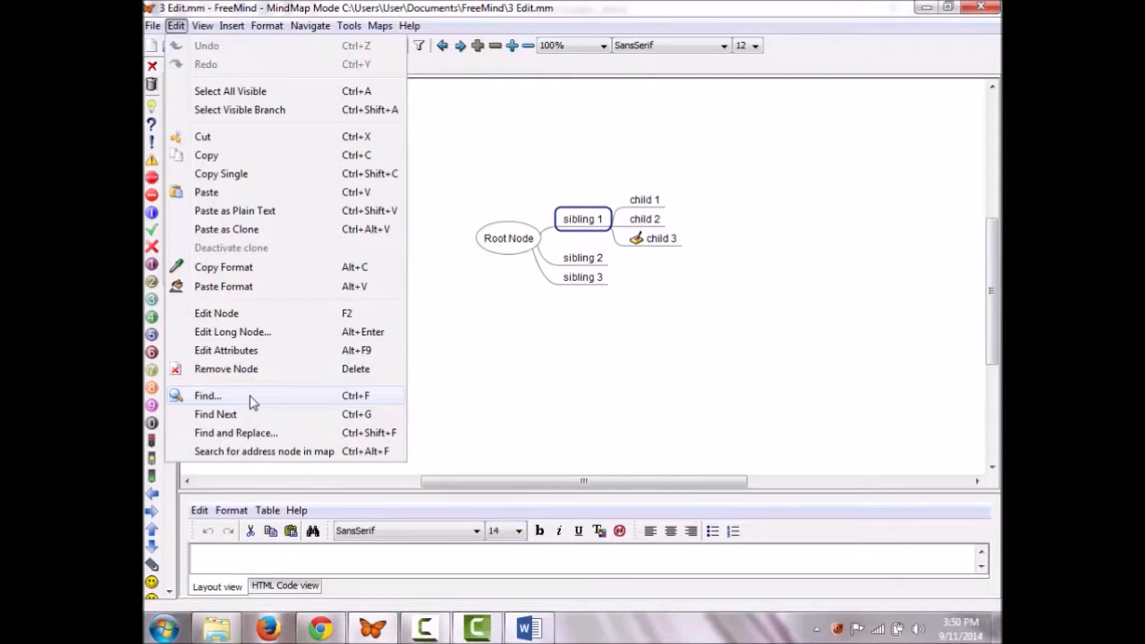
Step: Search the map for 'sibling'
left_click(207, 395)
type("sibling")
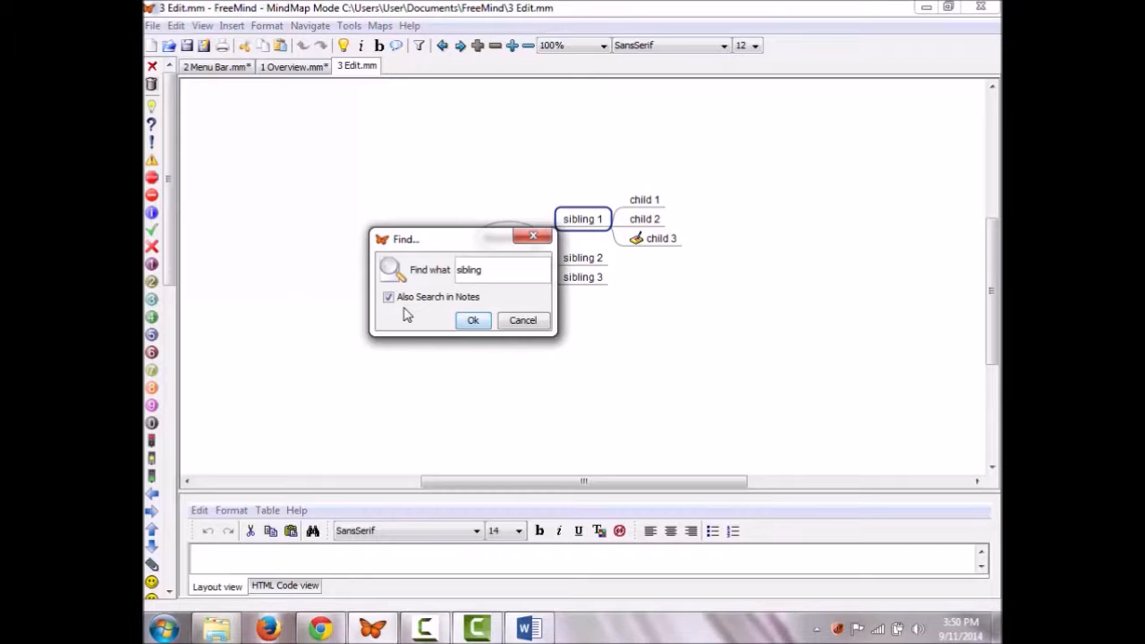
left_click(473, 322)
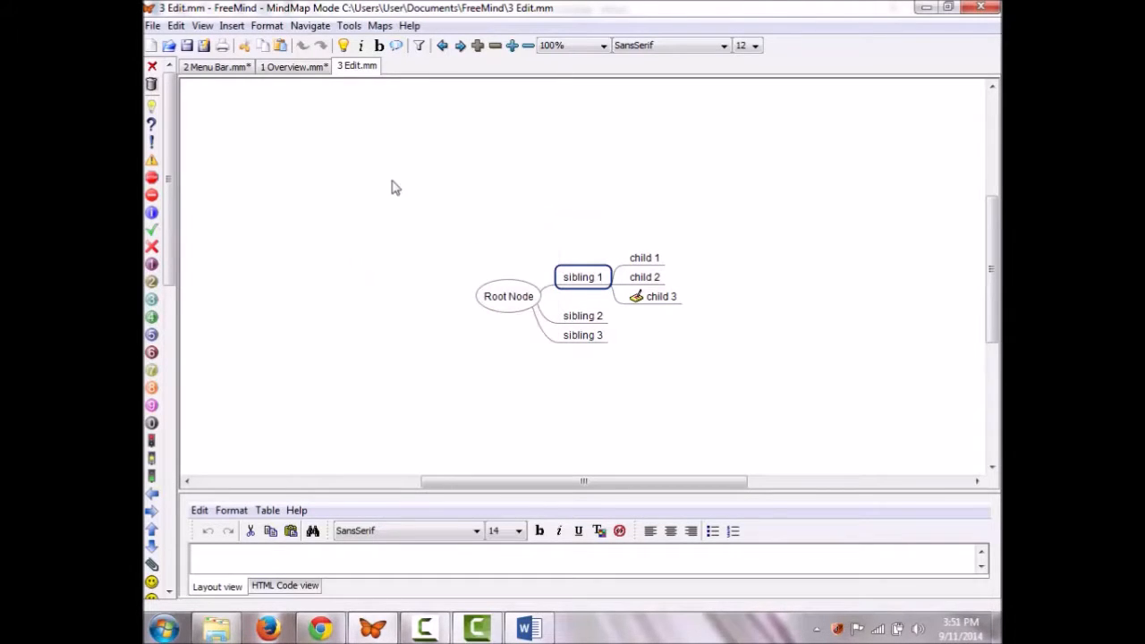
Step: Jump to the next match, child 3, then open Find and Replace
left_click(176, 25)
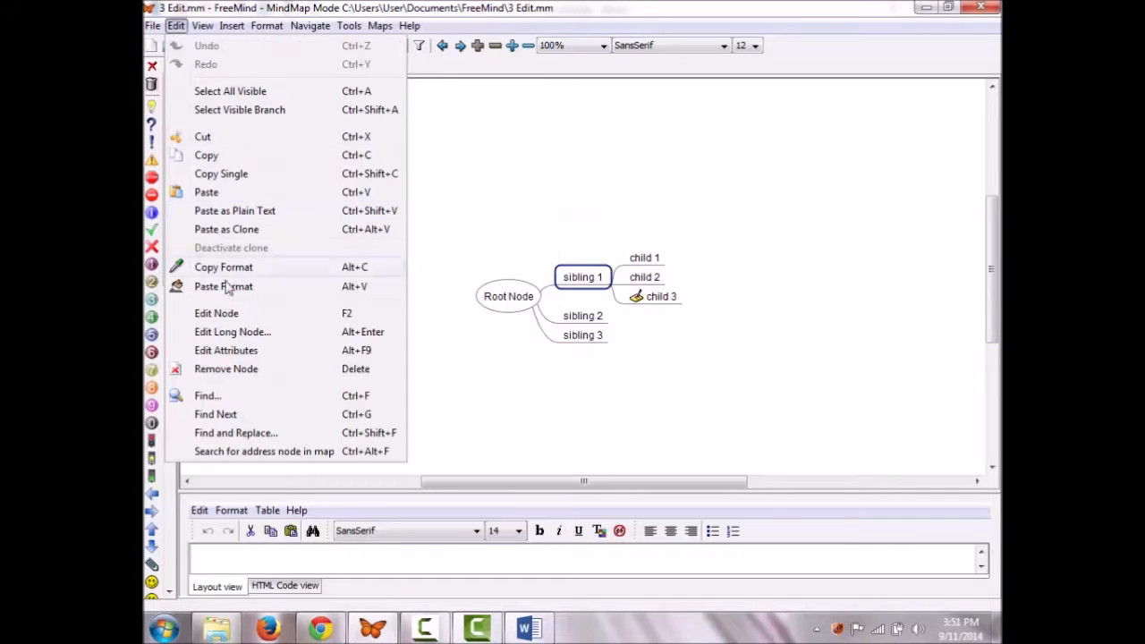
left_click(240, 416)
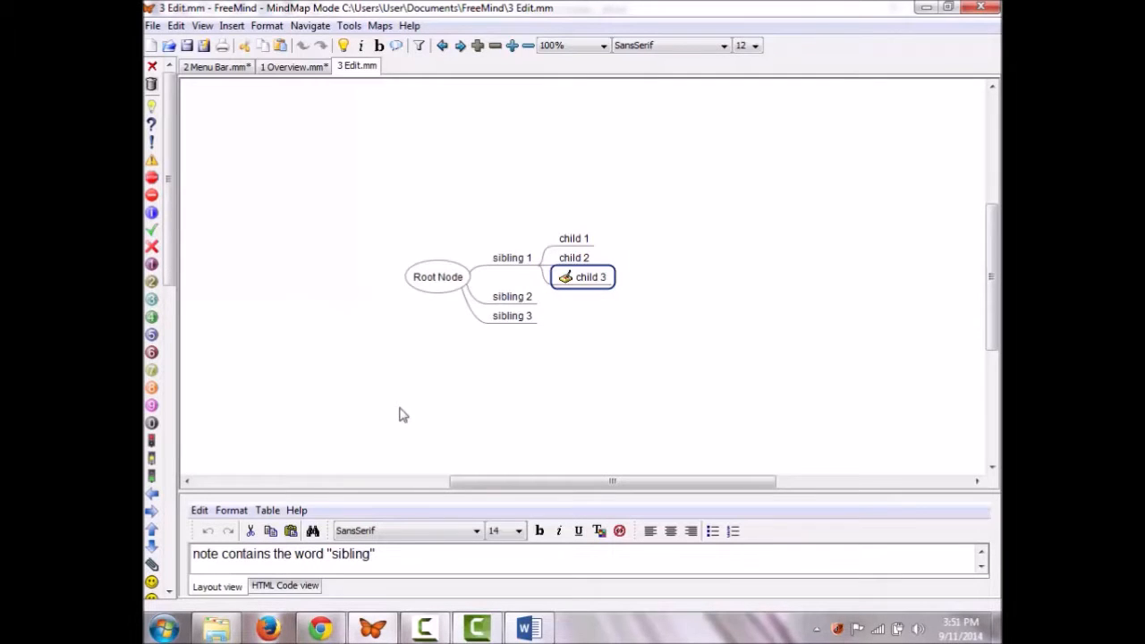
left_click(175, 25)
left_click(268, 433)
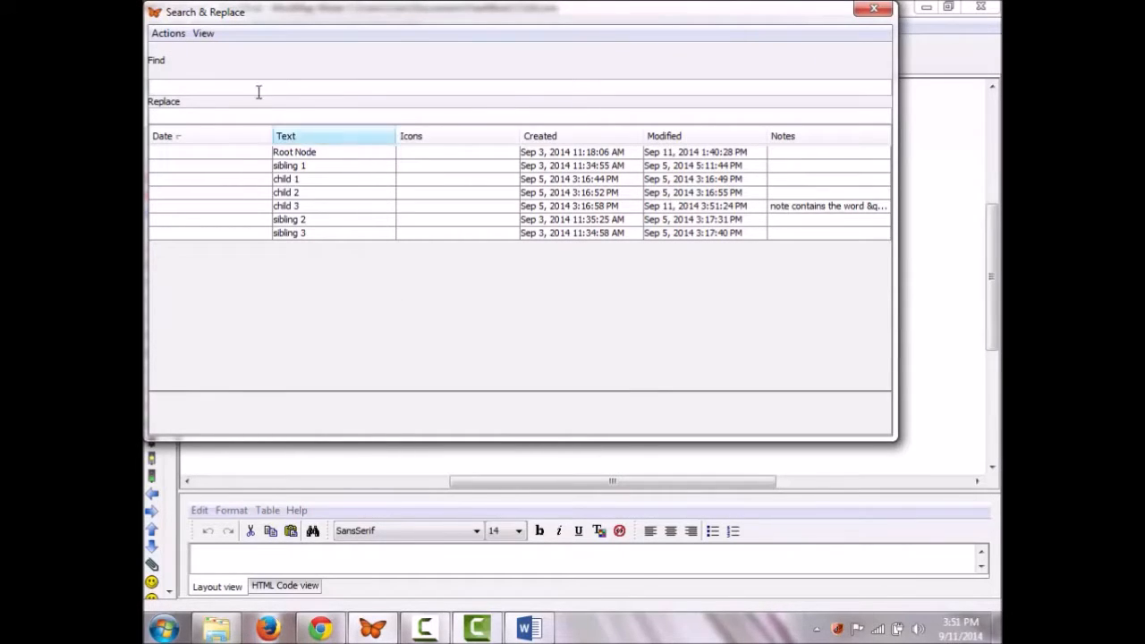
Step: Enter 'sibling' to find and 'brother' to replace, then apply an action to the sibling 1 and child 3 results
type("sibling")
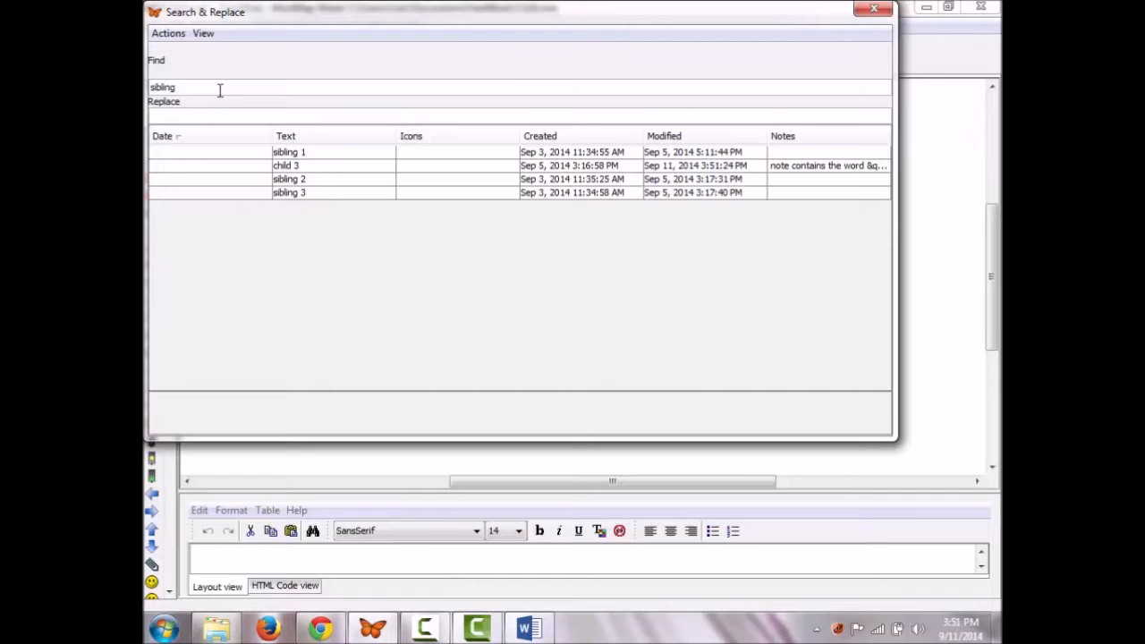
left_click(173, 116)
type("brother")
left_click_drag(187, 152, 194, 169)
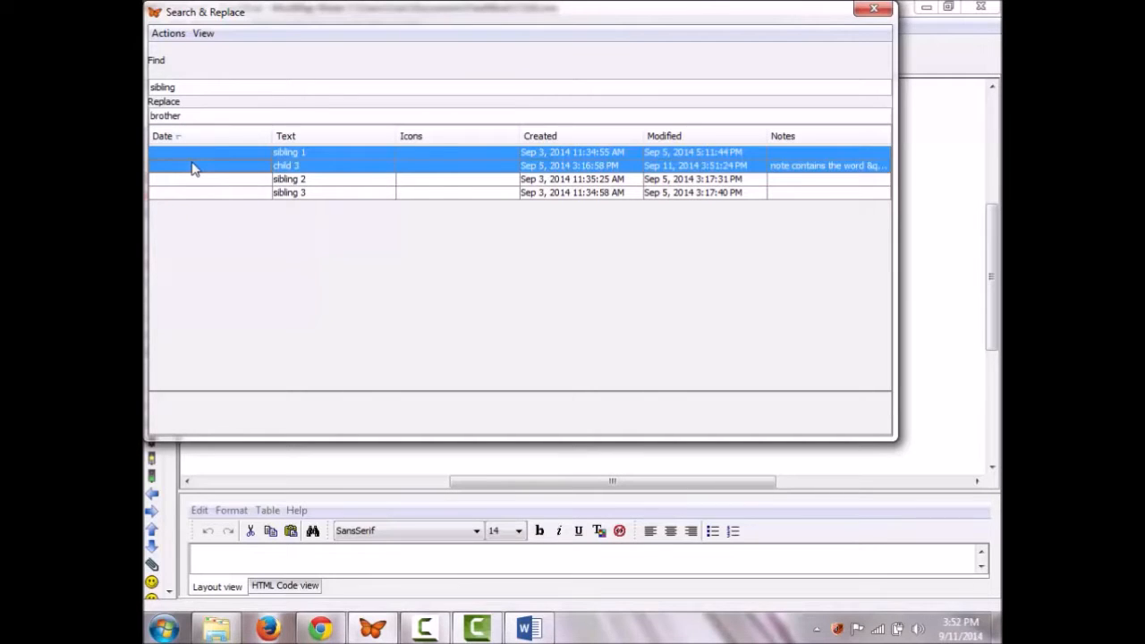
left_click(168, 33)
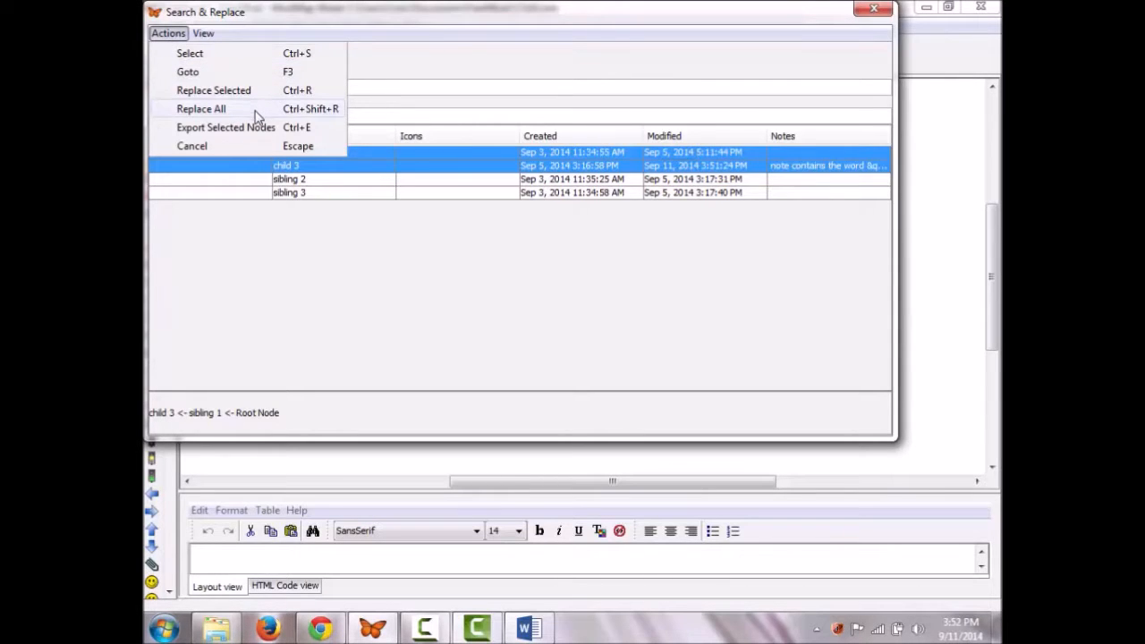
left_click(250, 132)
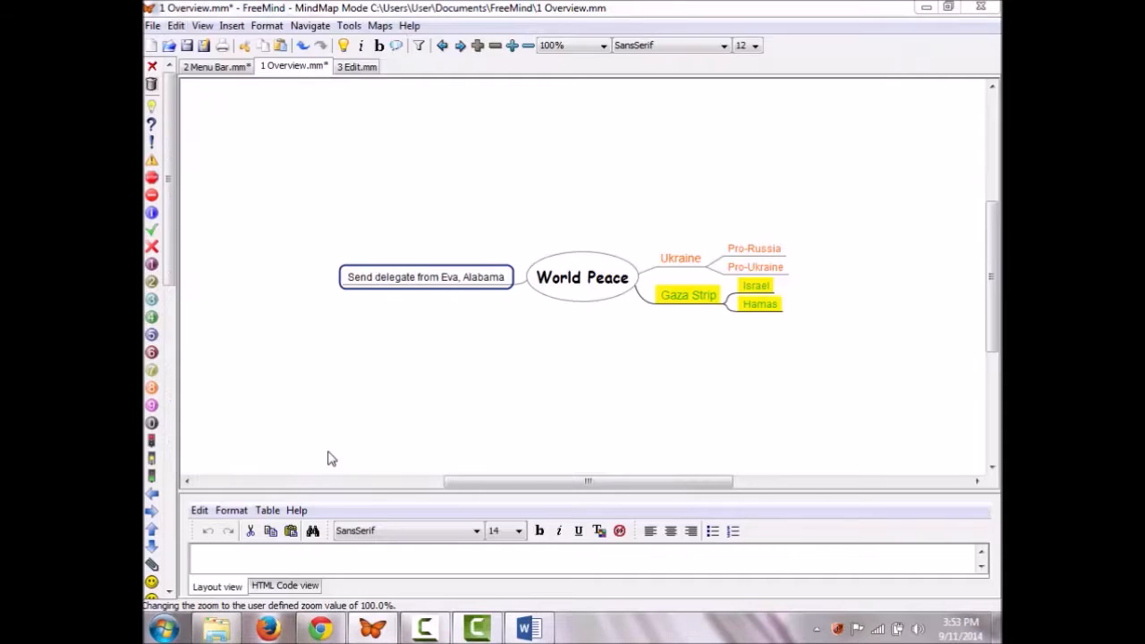
Step: Show the delegate node's location, browse the Edit, View and Maps menus, then bring up 4 Insert.mm
left_click(328, 452)
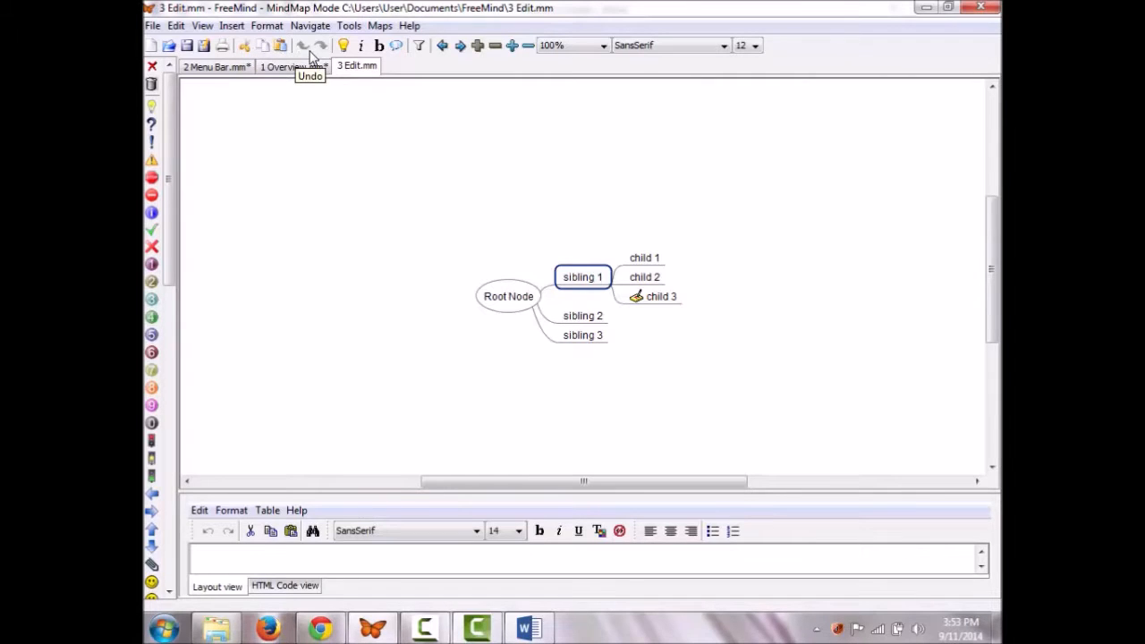
left_click(177, 28)
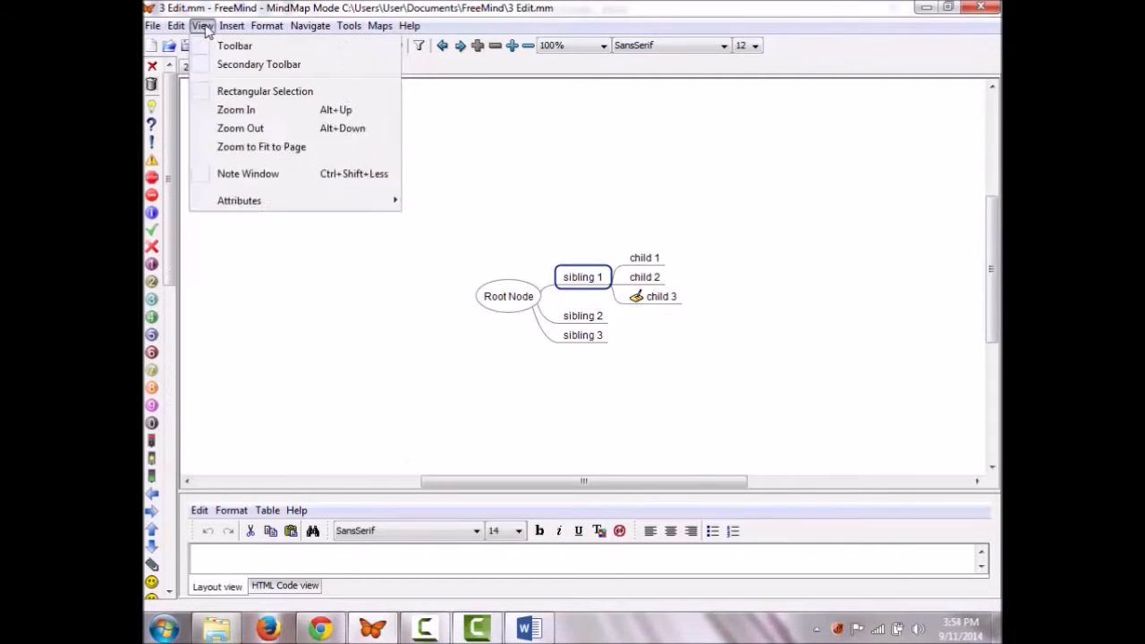
mouse_move(301, 34)
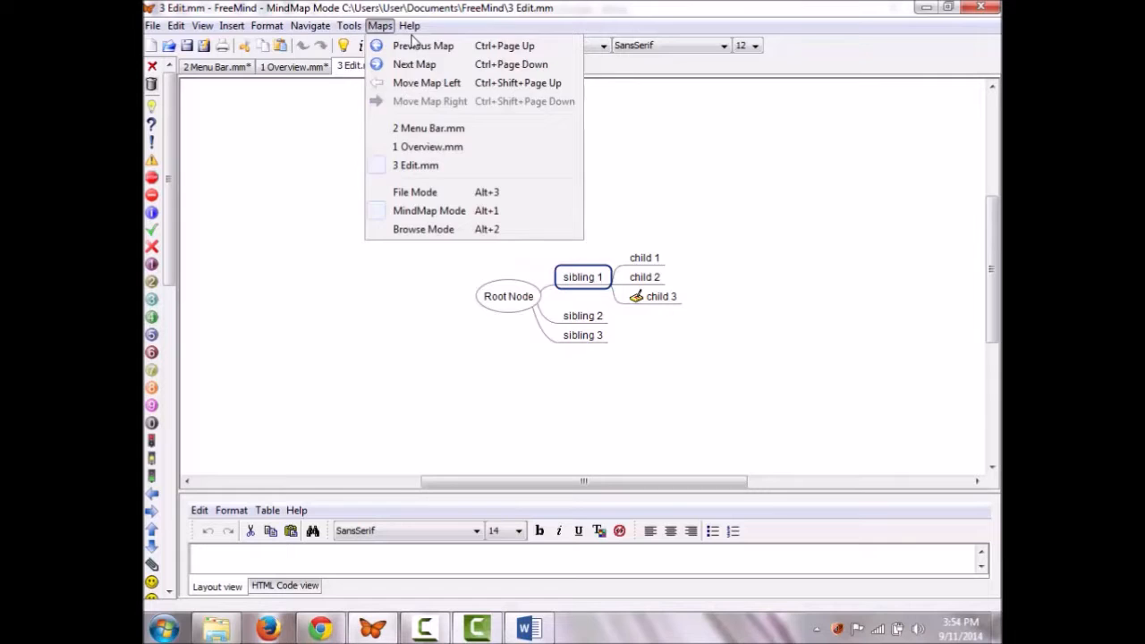
mouse_move(433, 34)
left_click(529, 28)
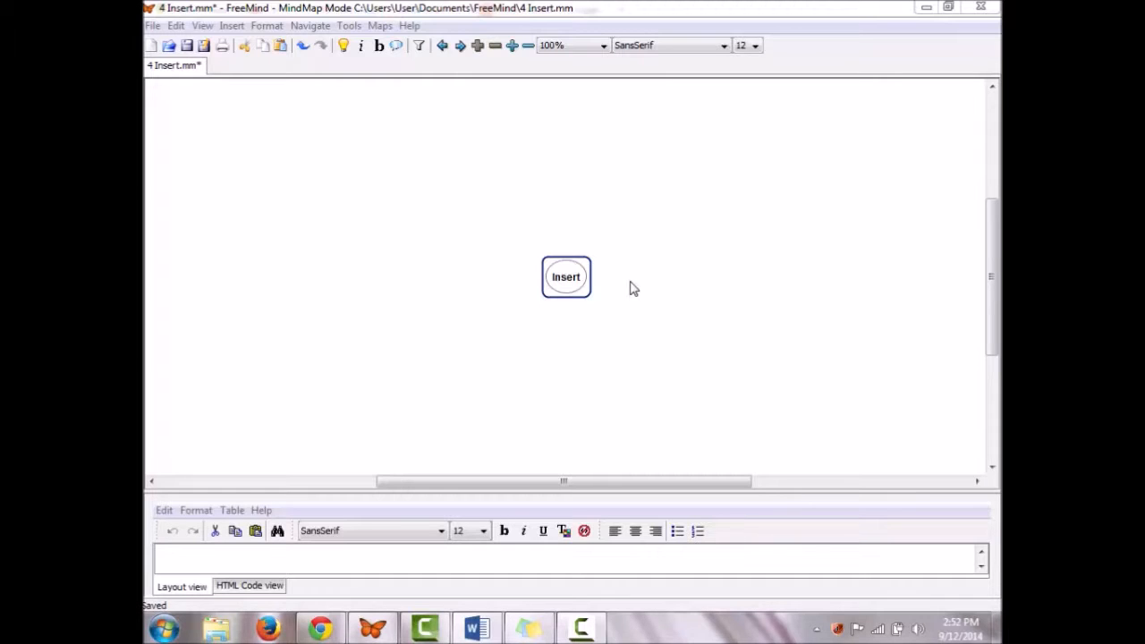
Step: Add a child, a sibling and a previous sibling under Insert, then give the previous sibling an empty parent
left_click(231, 26)
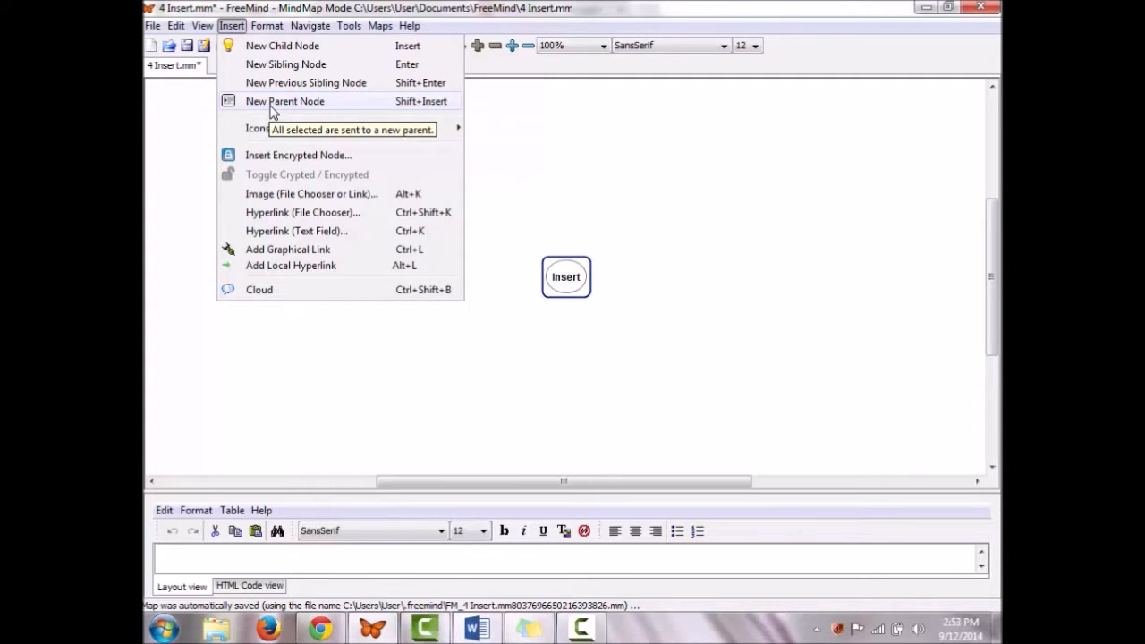
left_click(283, 47)
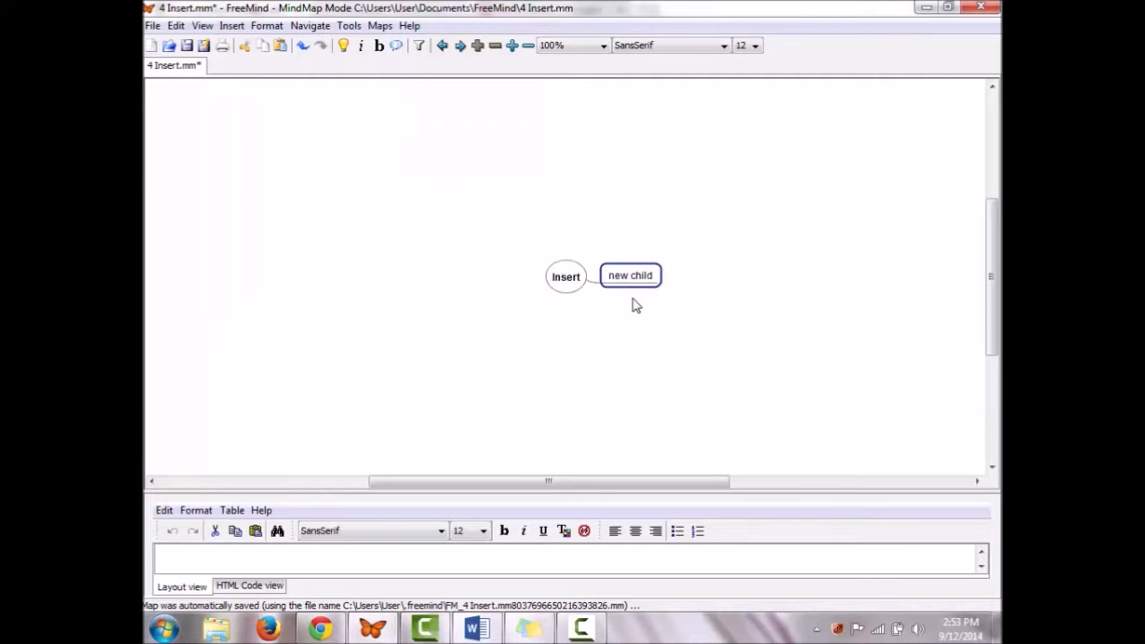
left_click(231, 25)
left_click(286, 64)
key("Return")
left_click(232, 25)
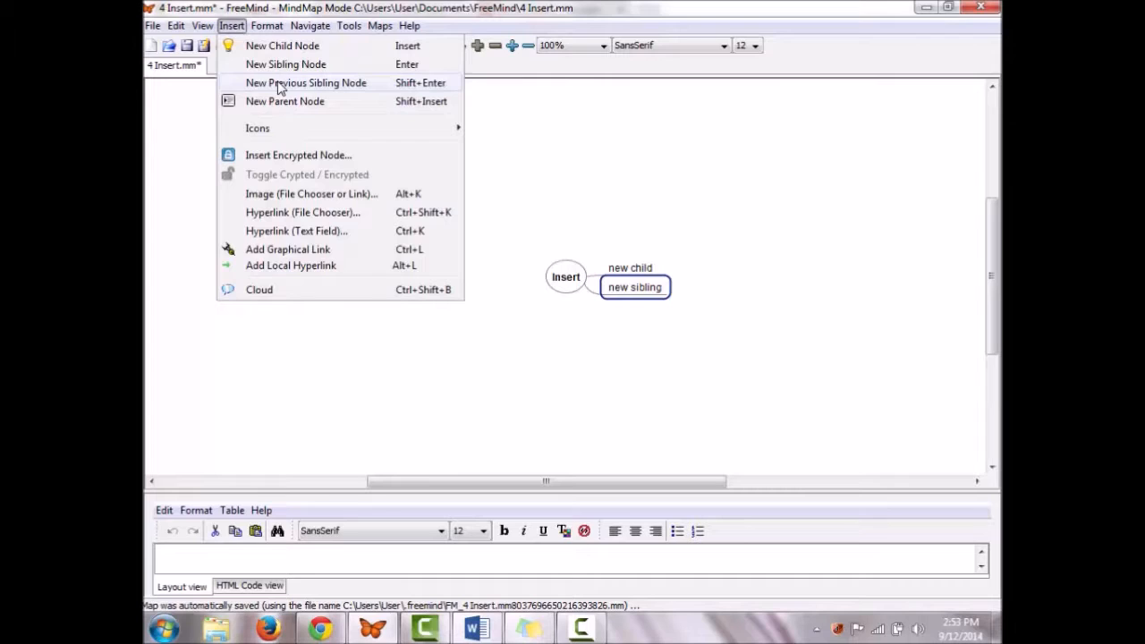
left_click(278, 82)
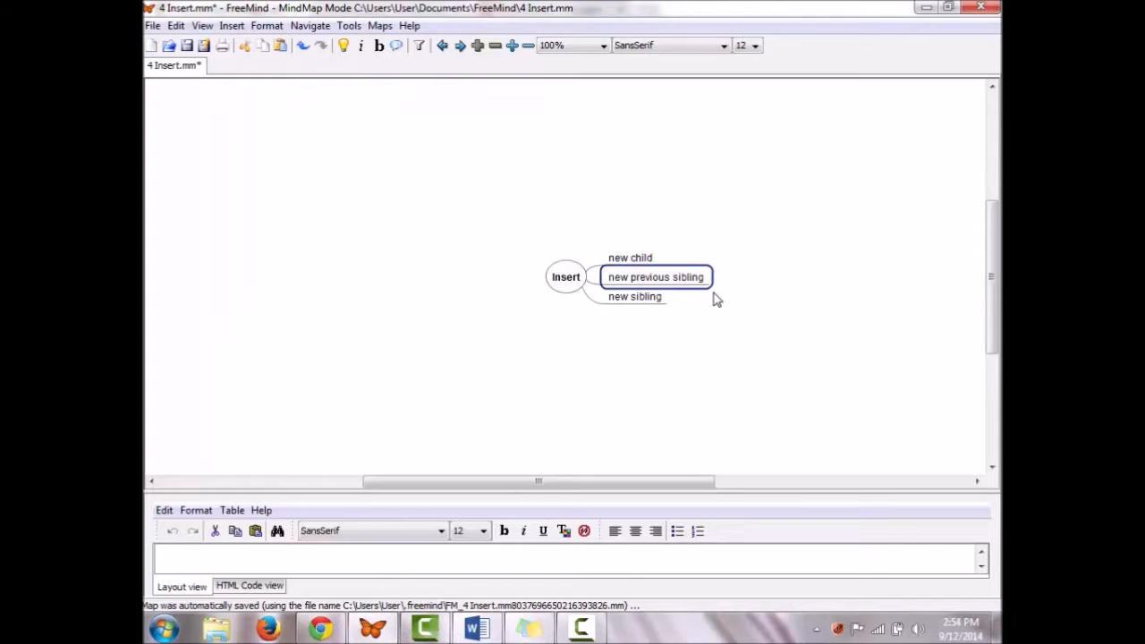
left_click(232, 25)
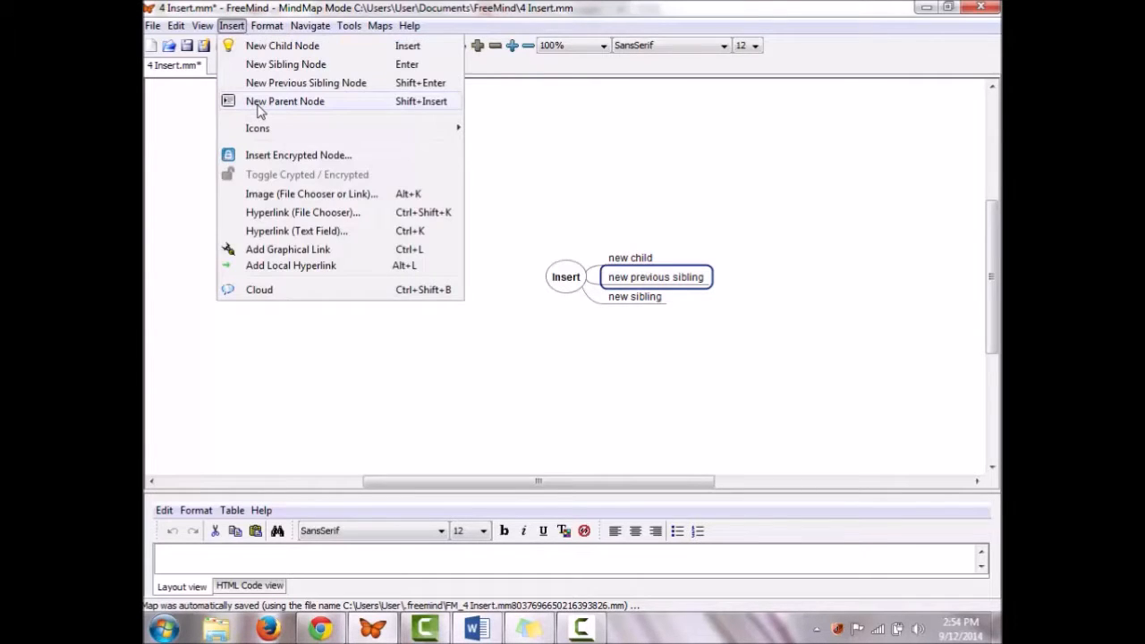
left_click(259, 102)
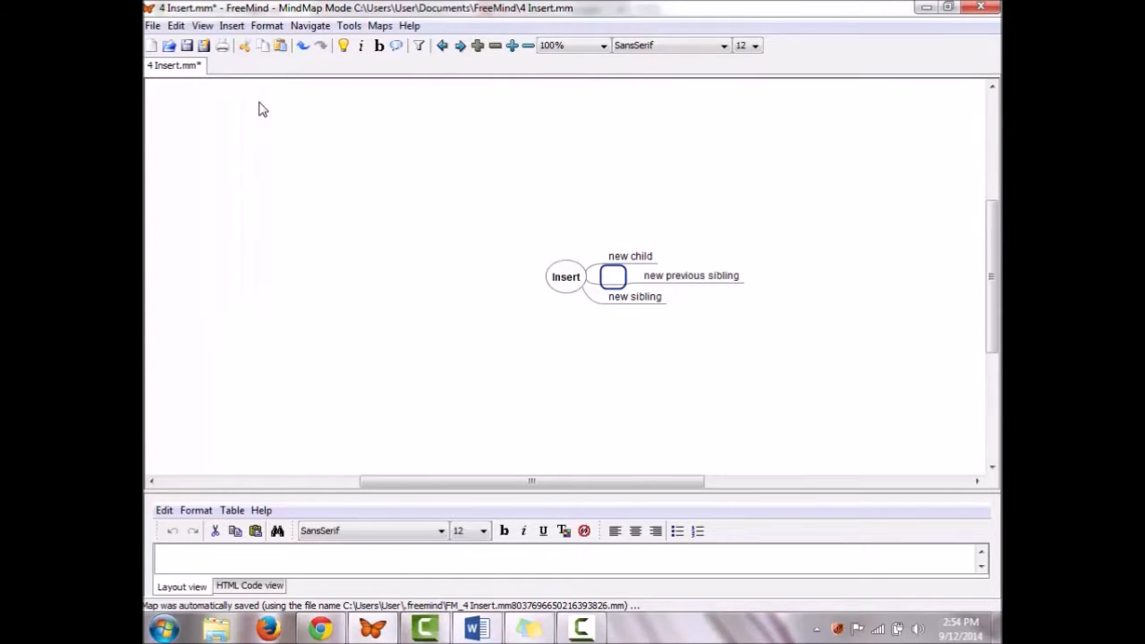
Step: Name the empty parent 'new parent node', give 'new child' an idea icon, and show the icon palette
type("new parent node")
key("Return")
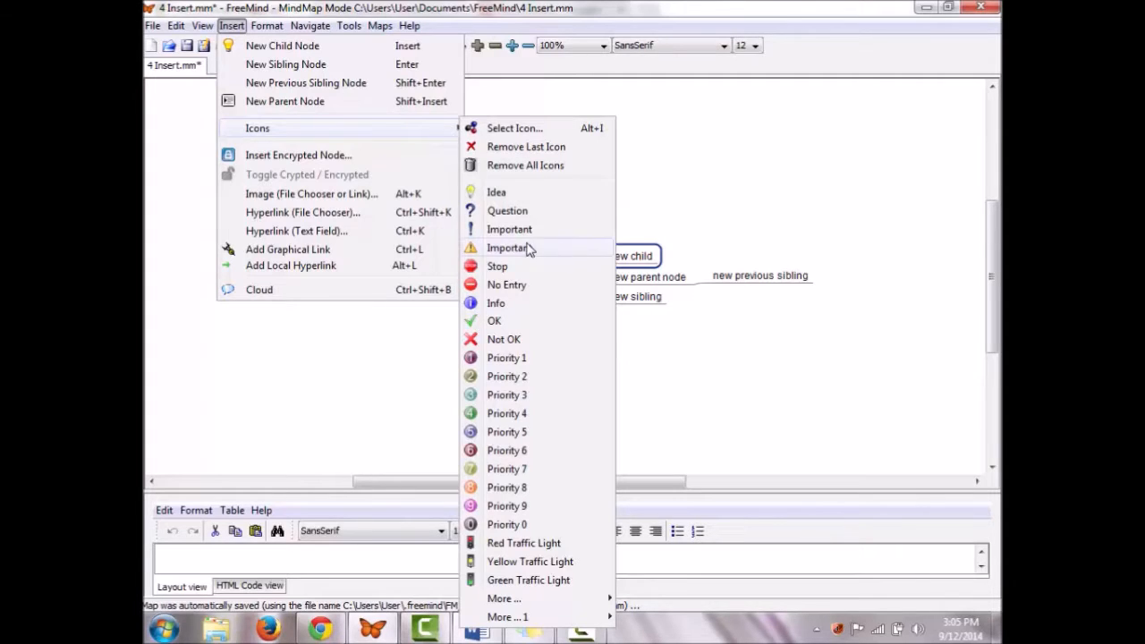
left_click(505, 192)
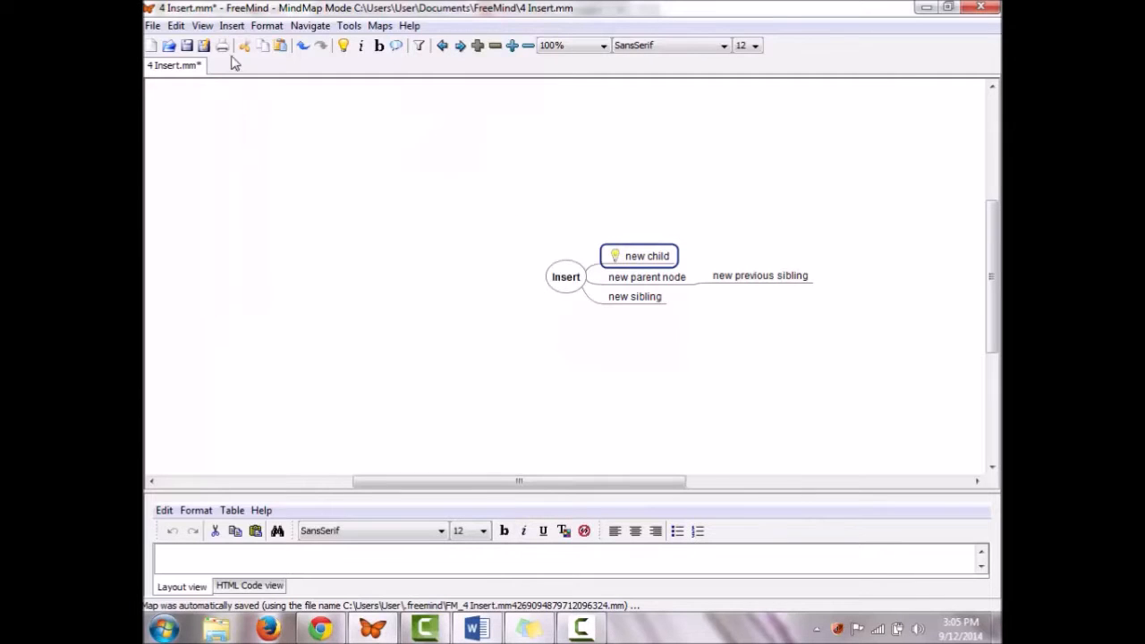
left_click(205, 26)
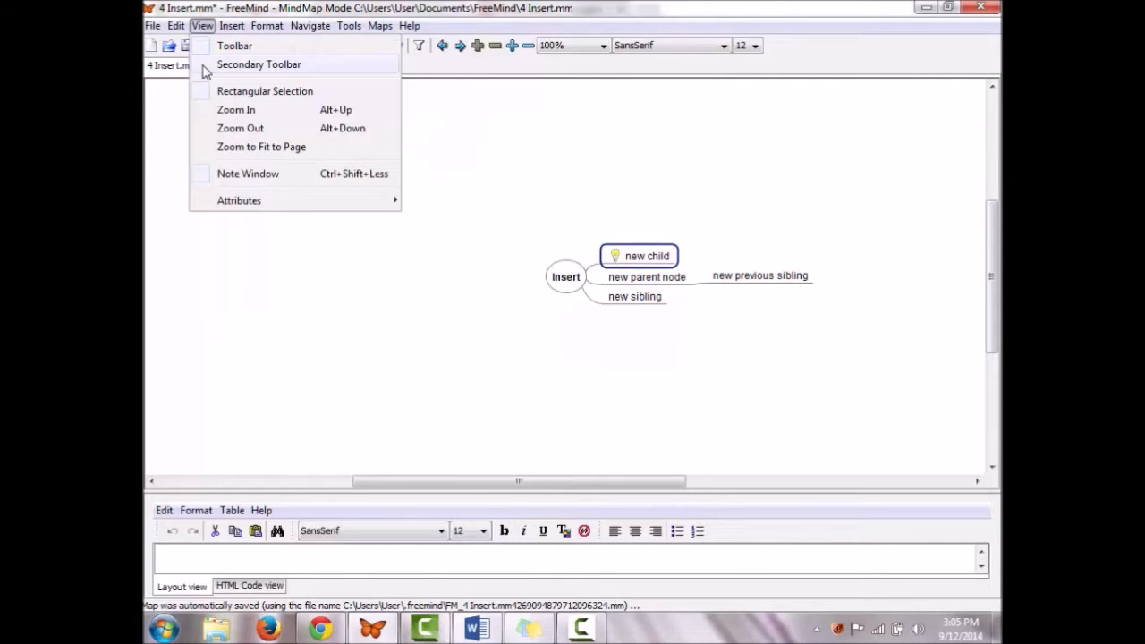
left_click(205, 65)
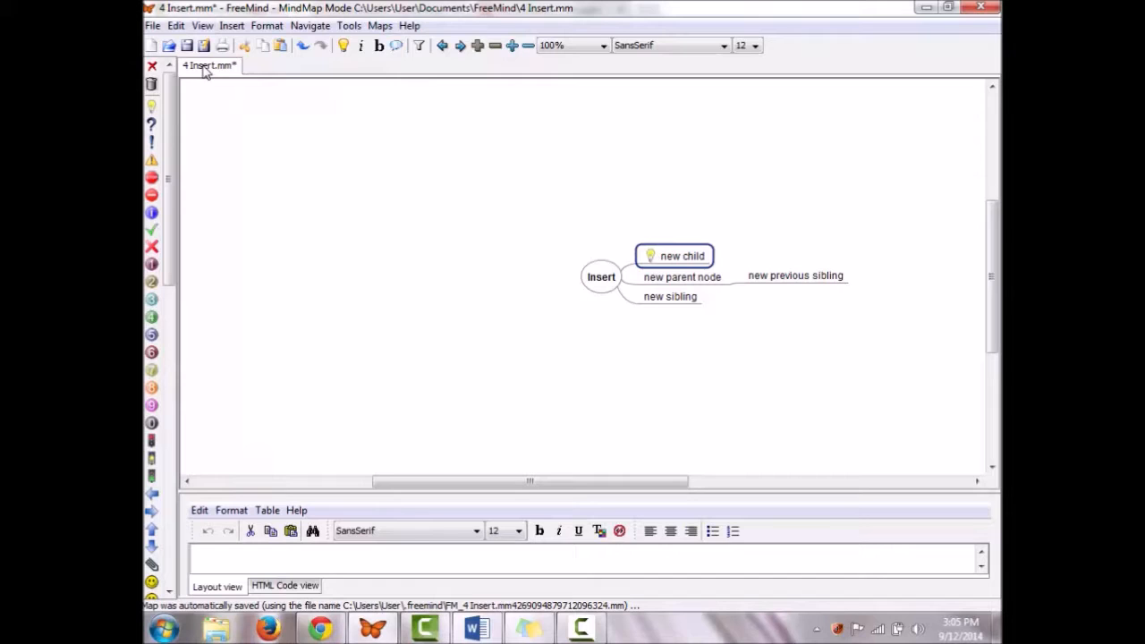
Step: Add a people icon to 'new child' from its context menu, then remove its last icon and all icons
left_click(232, 26)
mouse_move(365, 140)
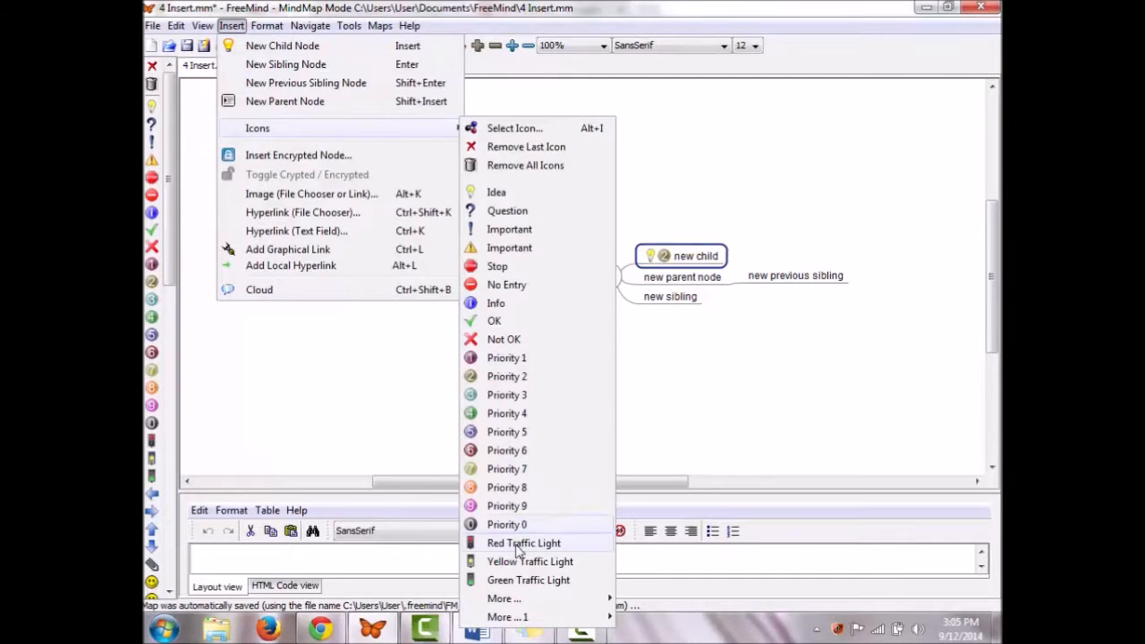
mouse_move(536, 598)
right_click(662, 260)
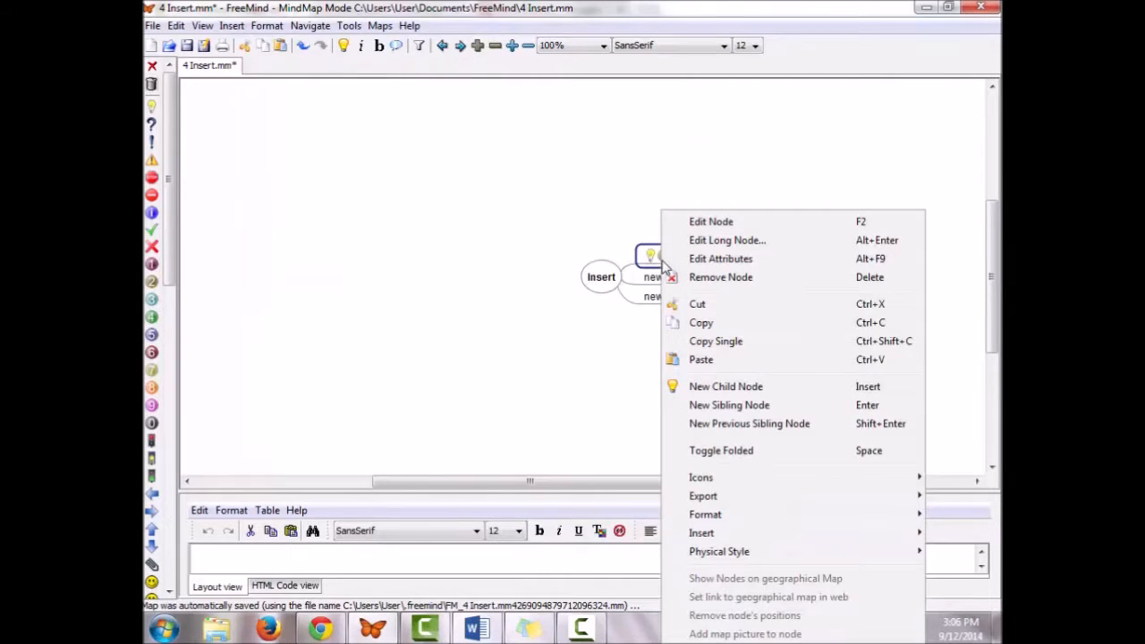
mouse_move(668, 478)
mouse_move(622, 500)
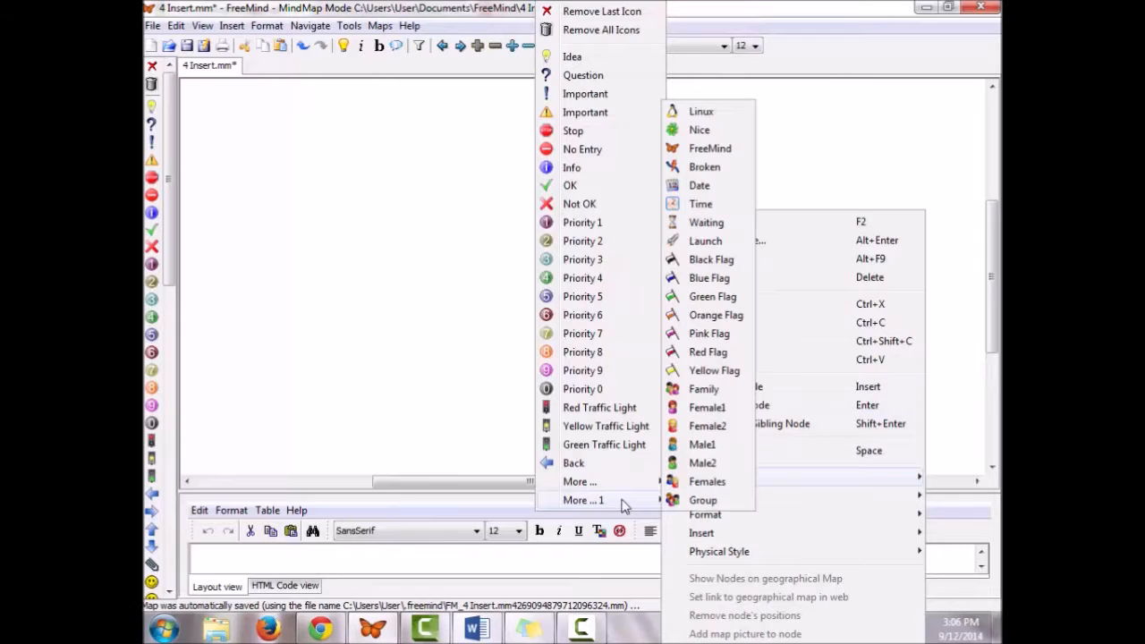
left_click(702, 500)
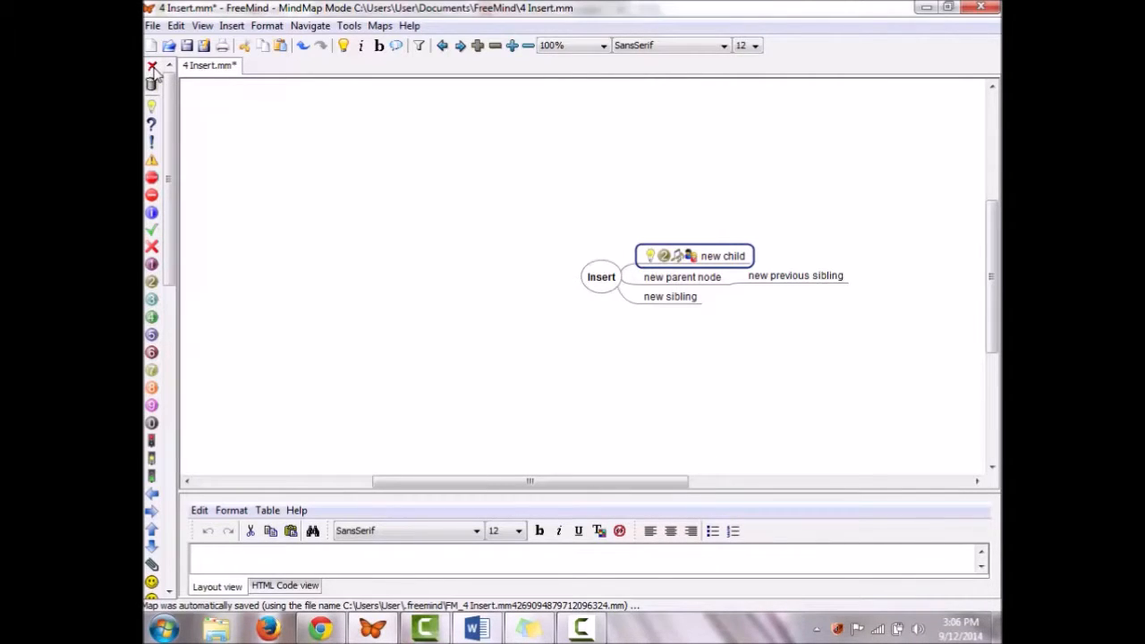
left_click(153, 69)
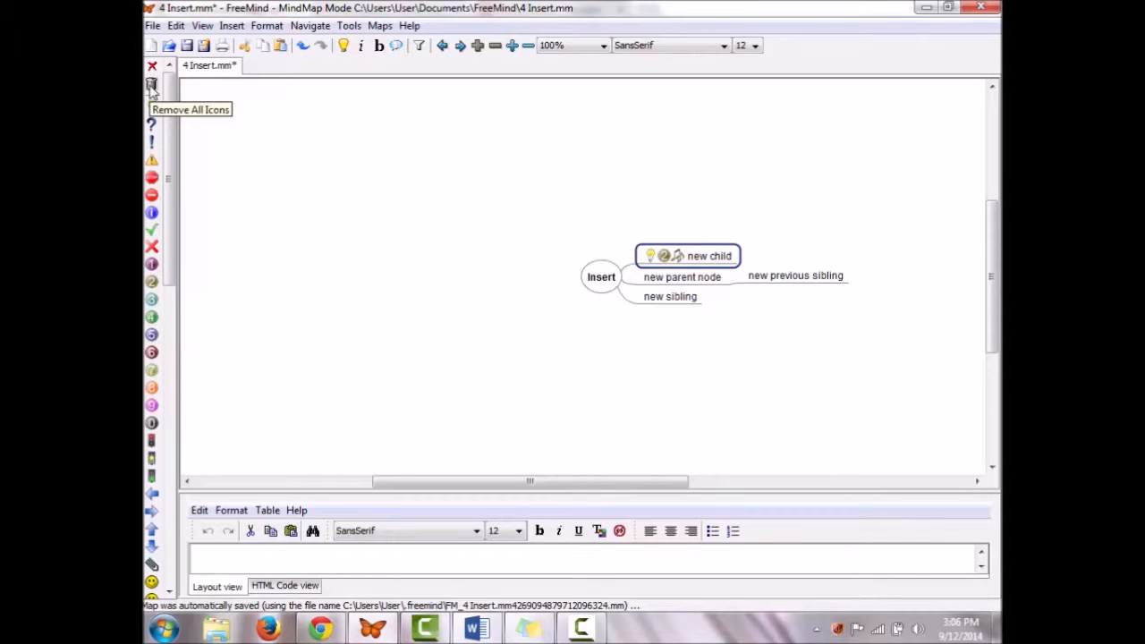
left_click(152, 87)
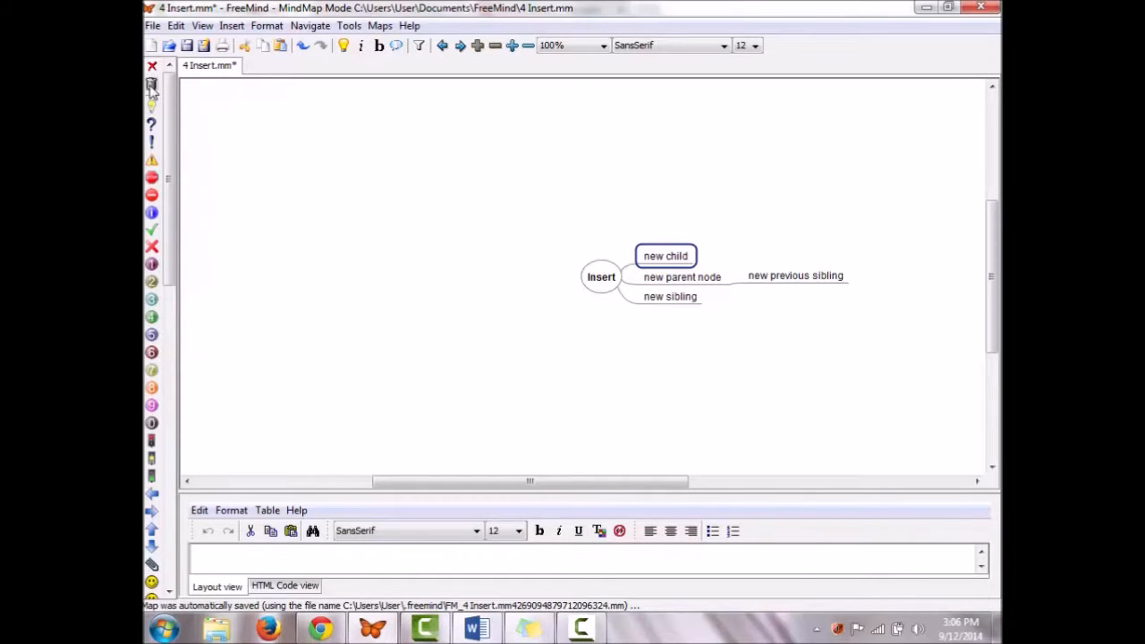
left_click(231, 25)
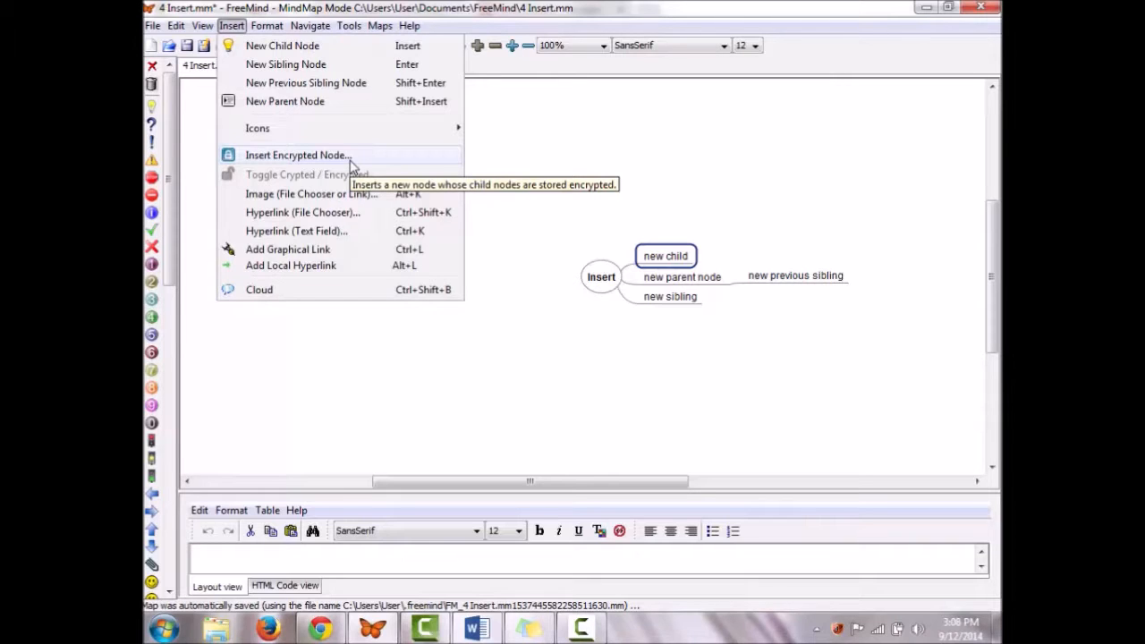
Step: Create an encrypted node with a password entered twice, then toggle encryption so its child is hidden
left_click(351, 159)
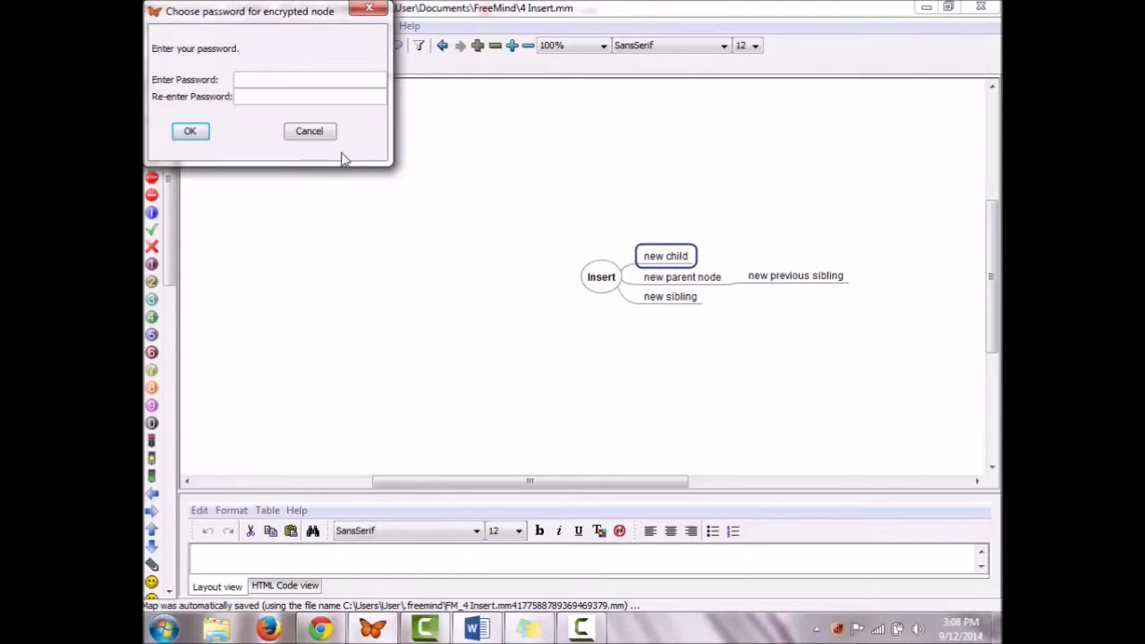
type("abc")
key("Tab")
type("abc")
key("Return")
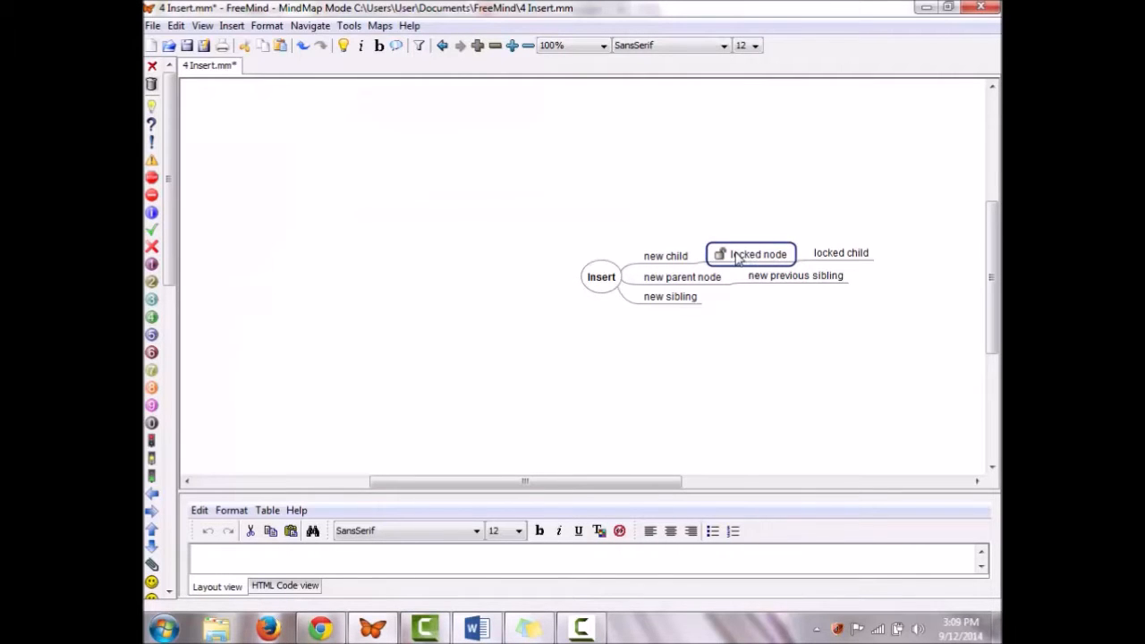
left_click(231, 25)
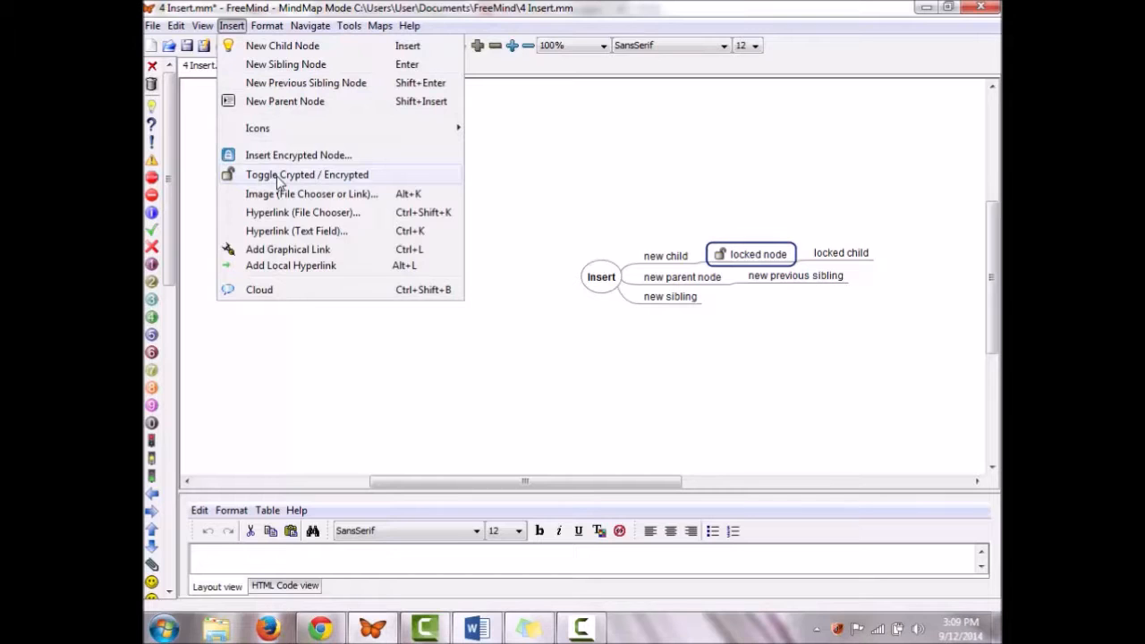
left_click(279, 176)
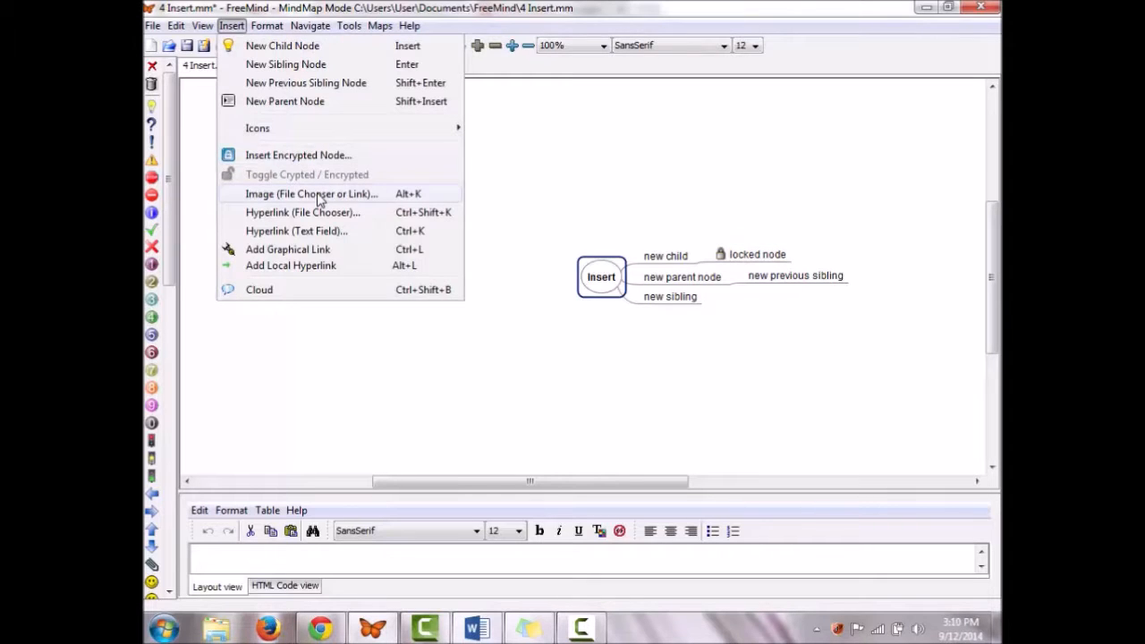
Step: Insert the rsz_friends0015-crop.jpg photo into the node, then inspect its context menu without changes
left_click(318, 194)
left_click(479, 310)
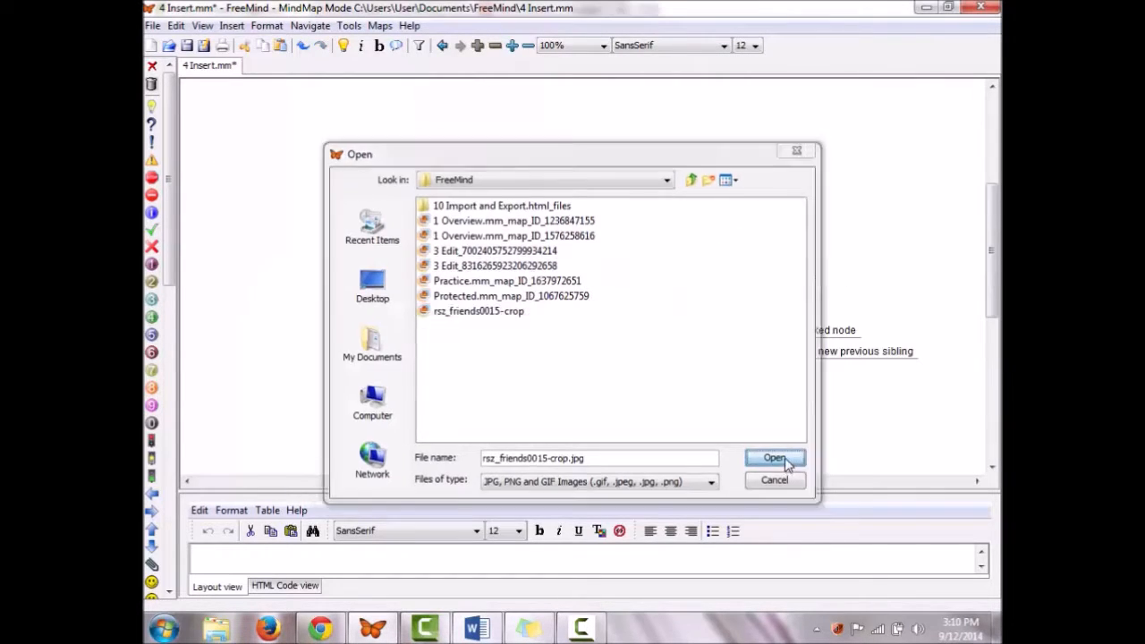
left_click(774, 459)
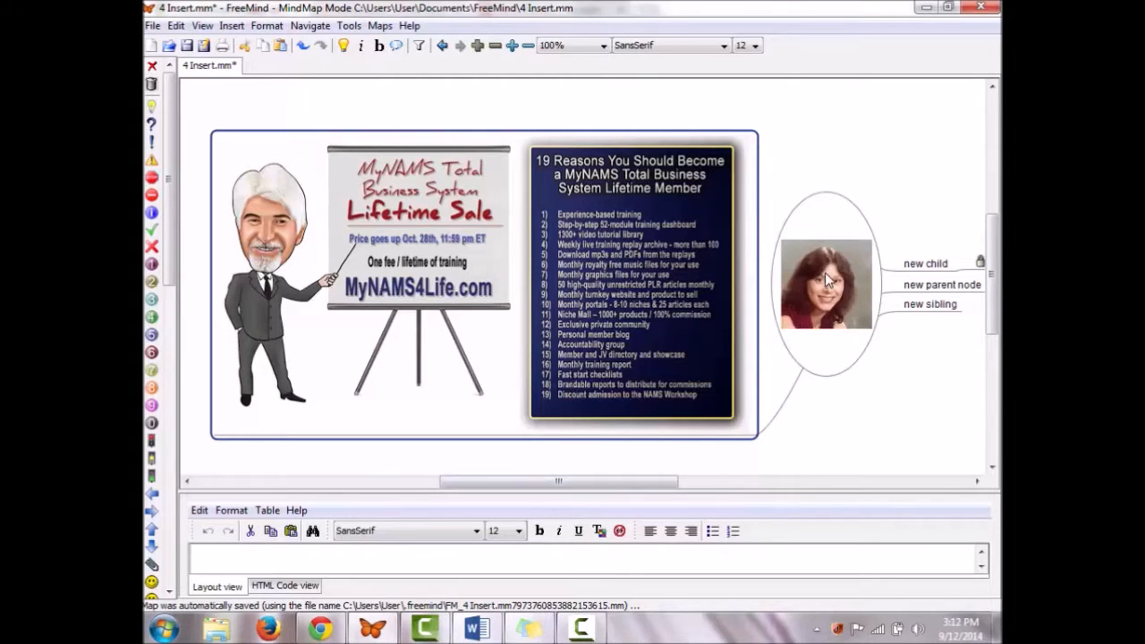
left_click(236, 31)
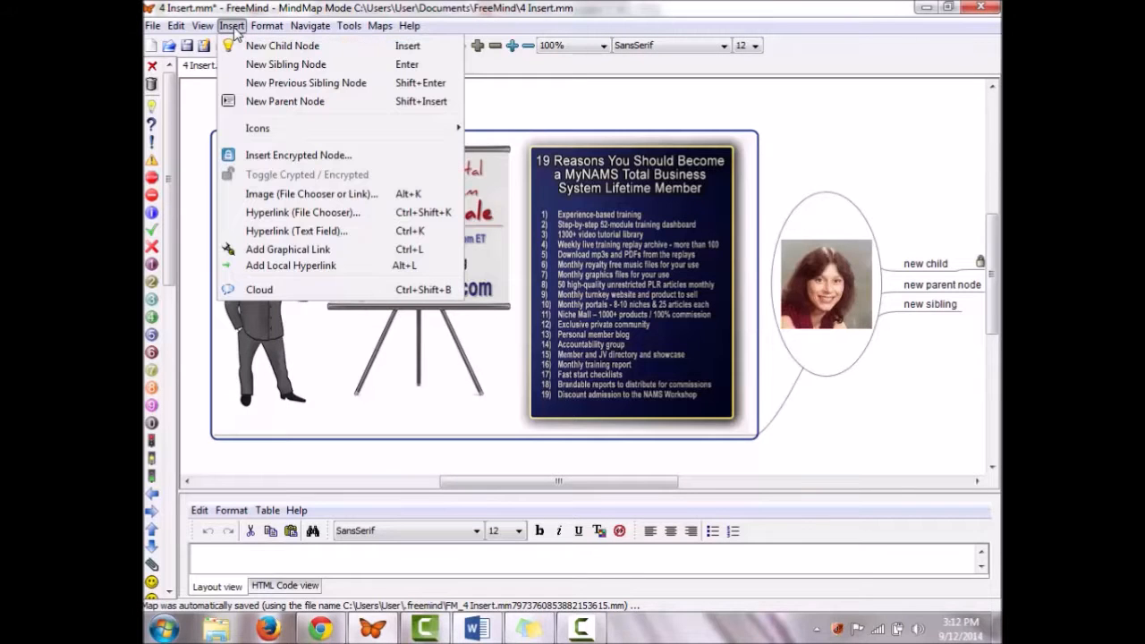
right_click(914, 265)
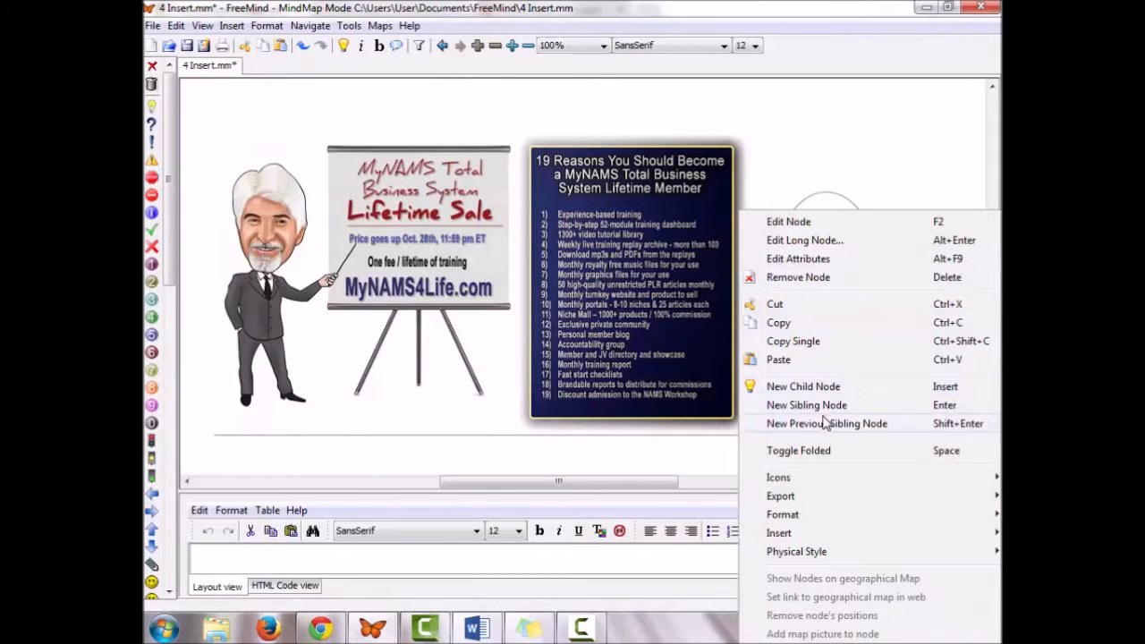
left_click(561, 582)
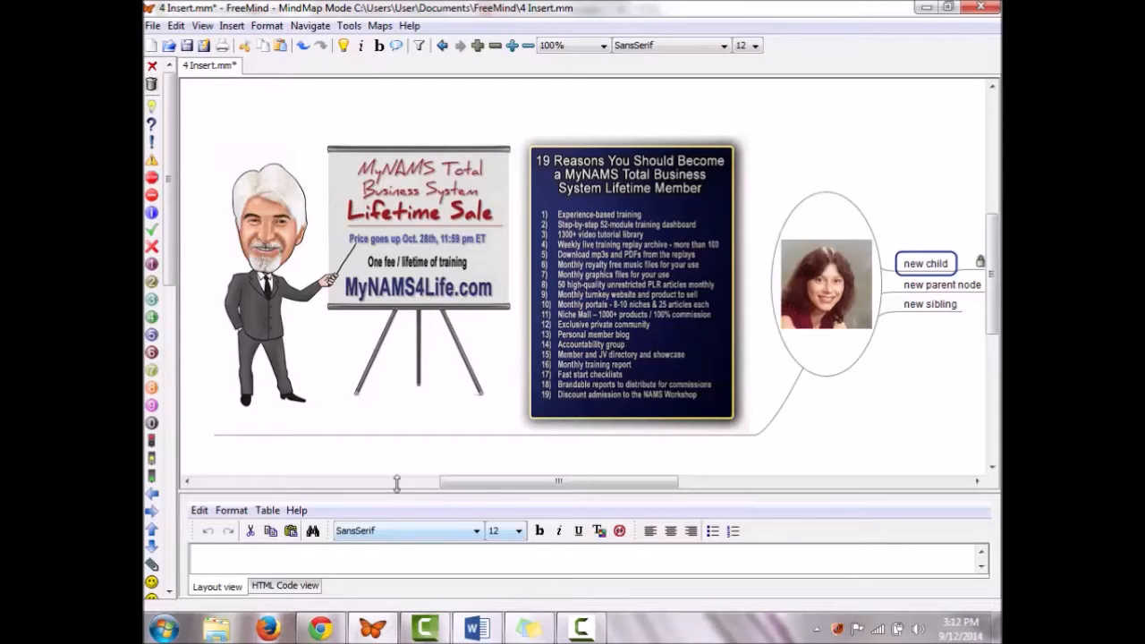
left_click(231, 26)
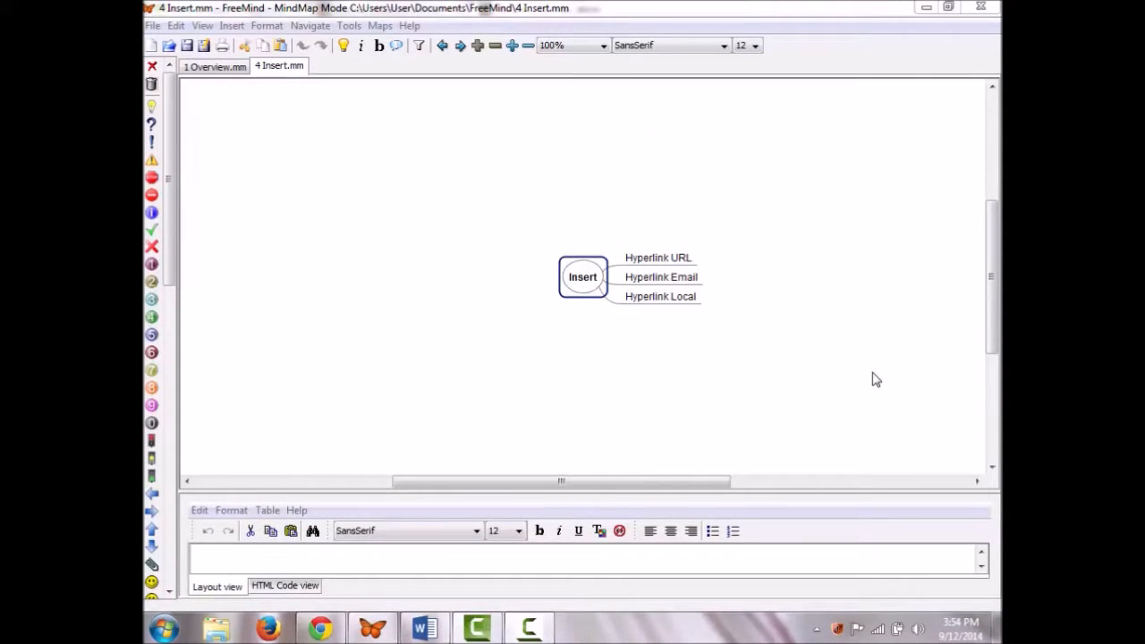
Step: Give Hyperlink Email a mailto: link to the pasted e-mail address
left_click(232, 25)
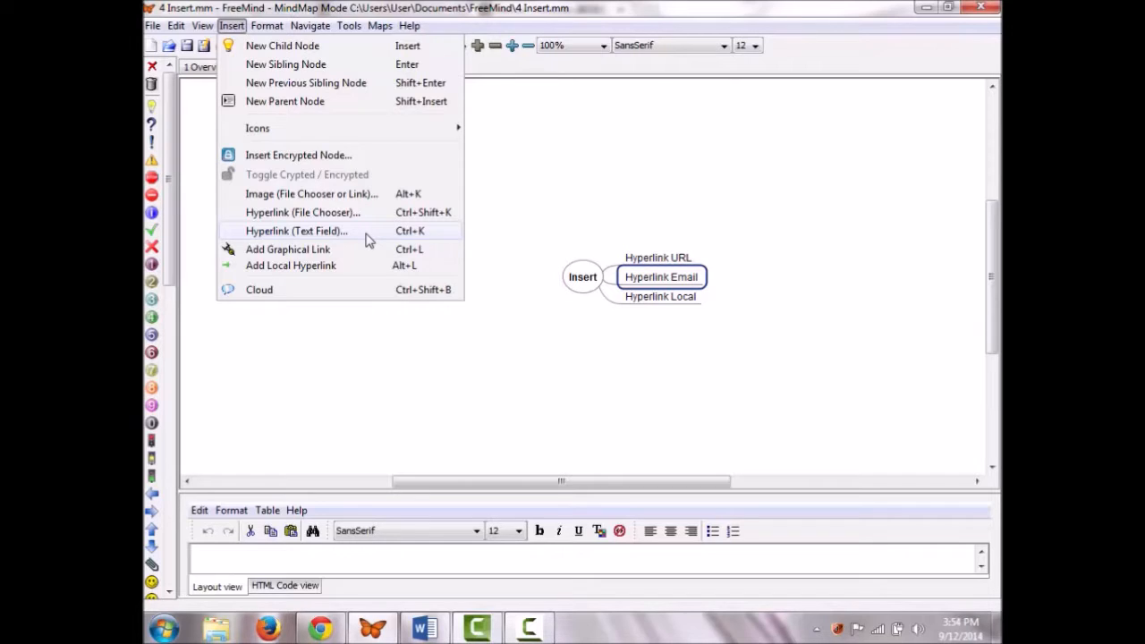
type("mailto:")
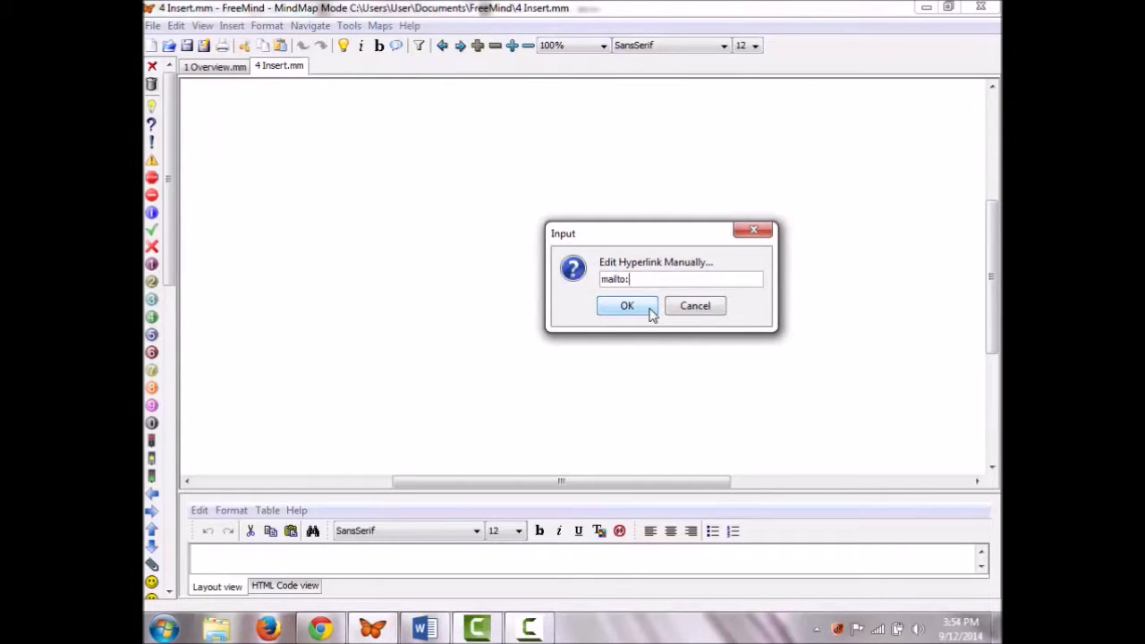
key("ctrl+v")
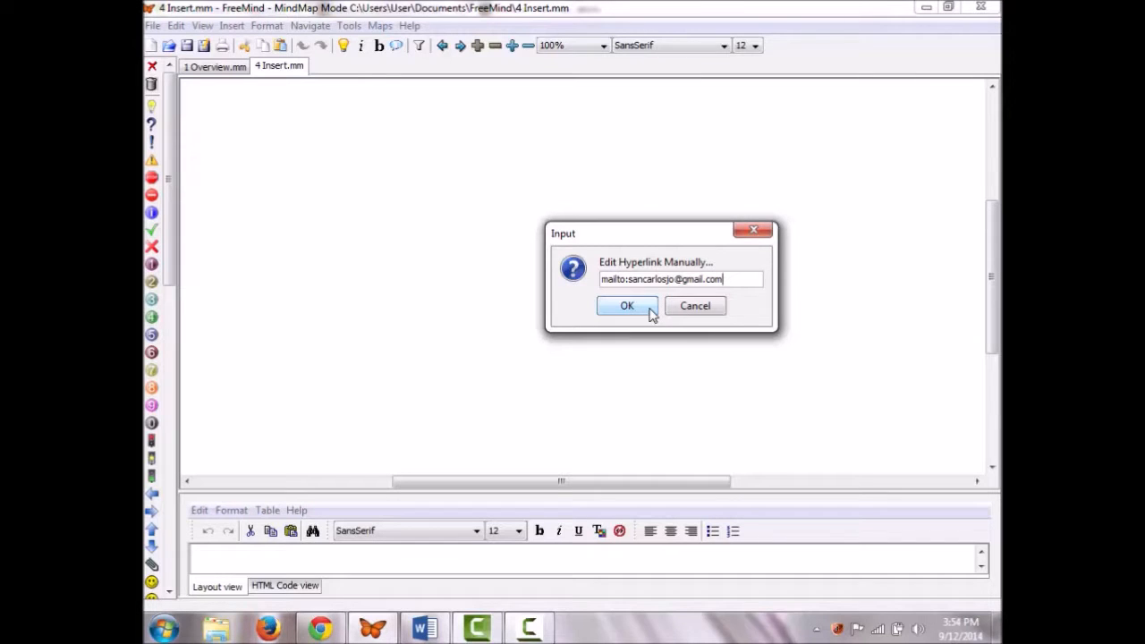
left_click(651, 309)
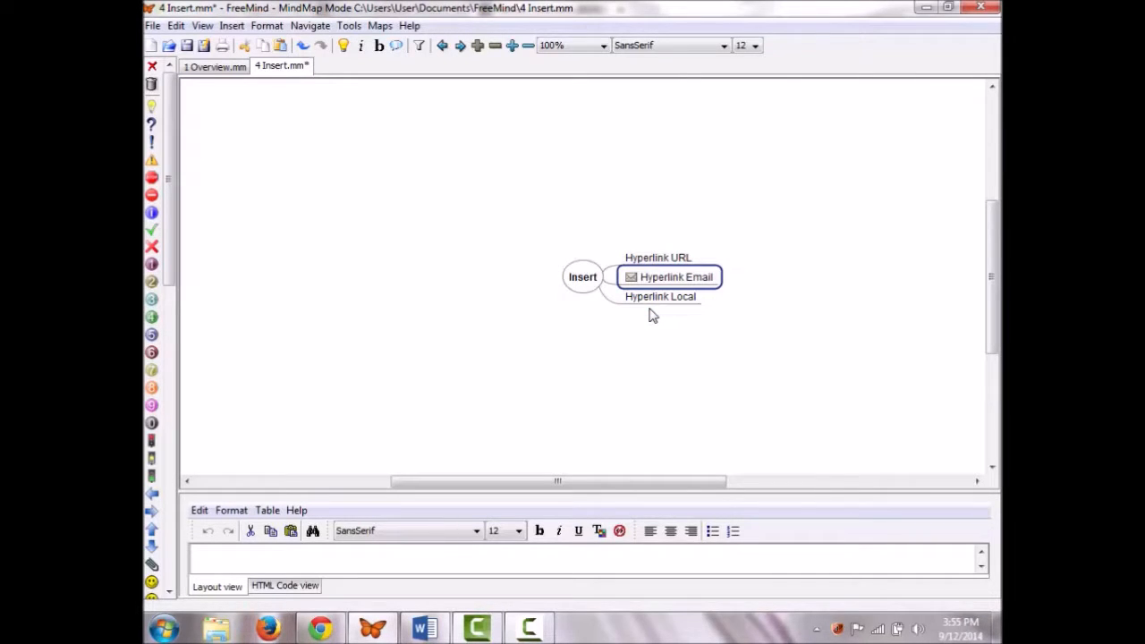
Step: Link Hyperlink URL to the pasted Denver weather forecast web address
left_click(645, 259)
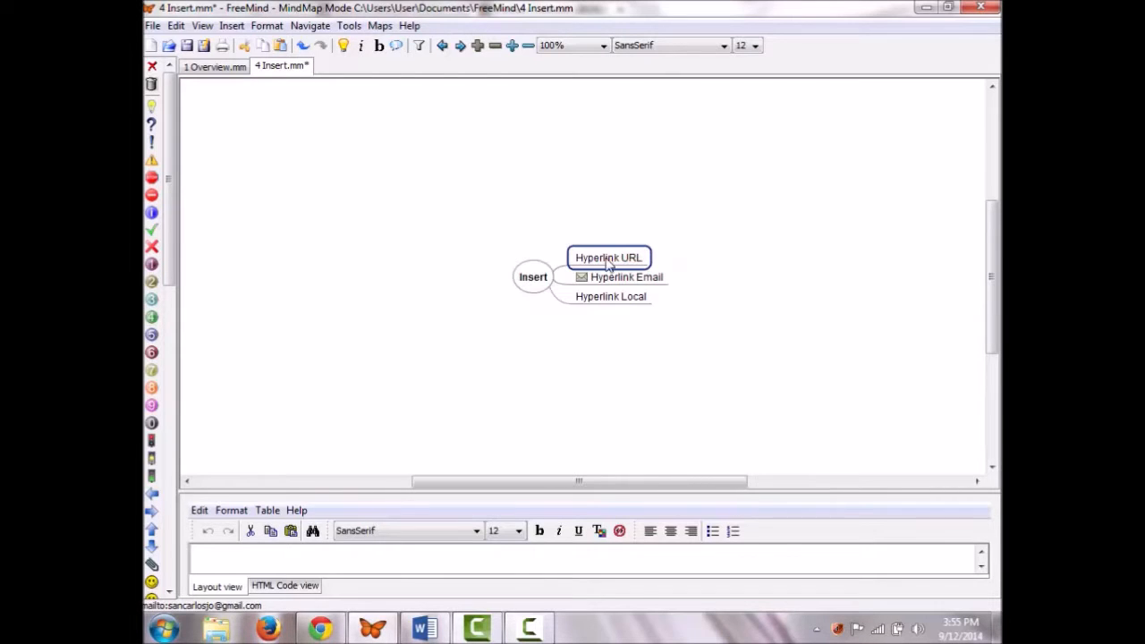
left_click(230, 26)
left_click(329, 230)
key("ctrl+v")
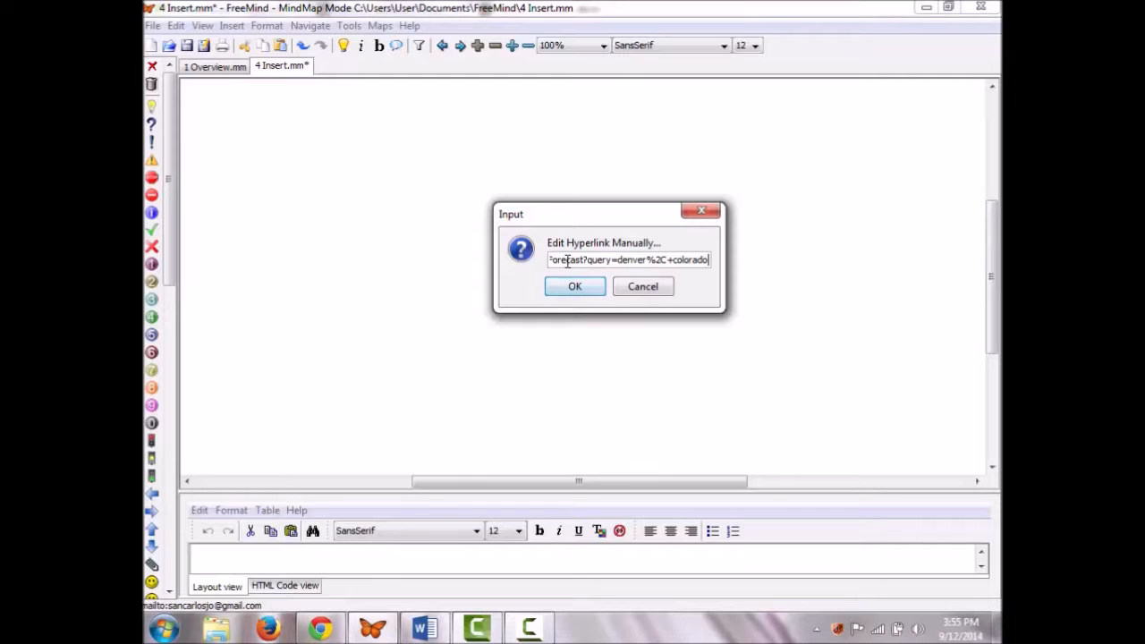
left_click(577, 286)
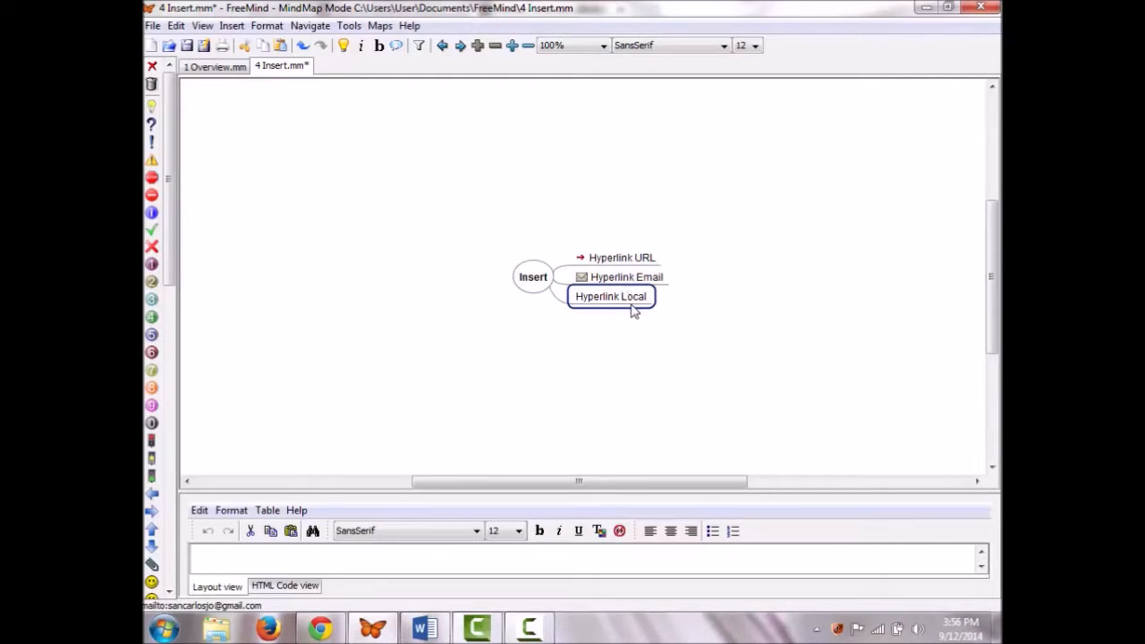
Step: Link Hyperlink Local to a recently used video file and follow the link to test it
left_click(233, 26)
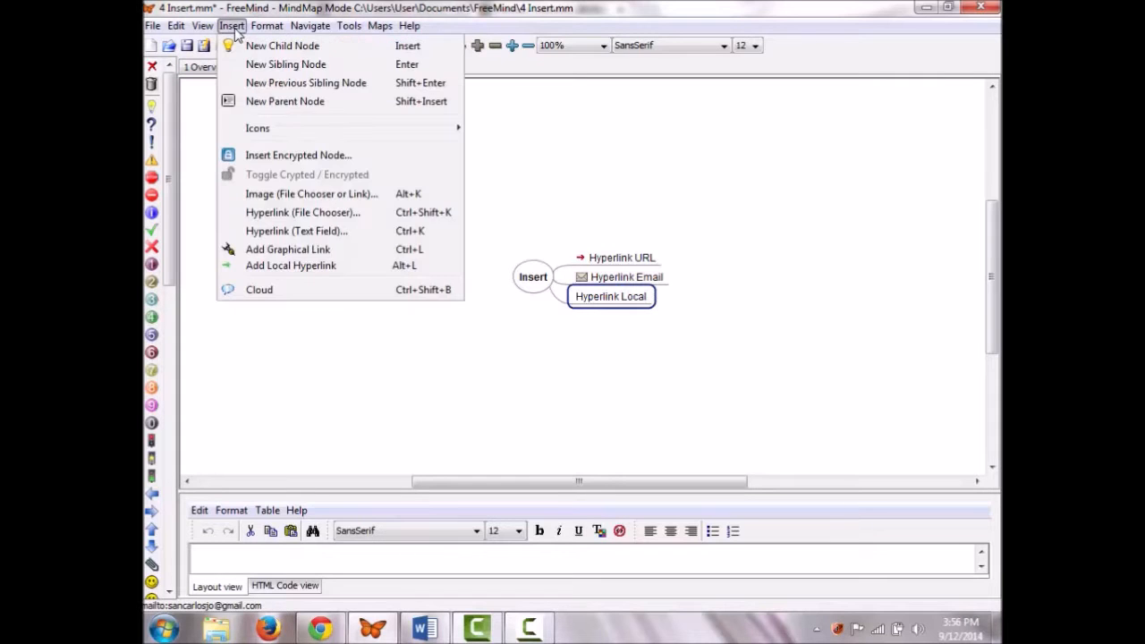
left_click(356, 214)
left_click(356, 214)
left_click(473, 249)
left_click(768, 459)
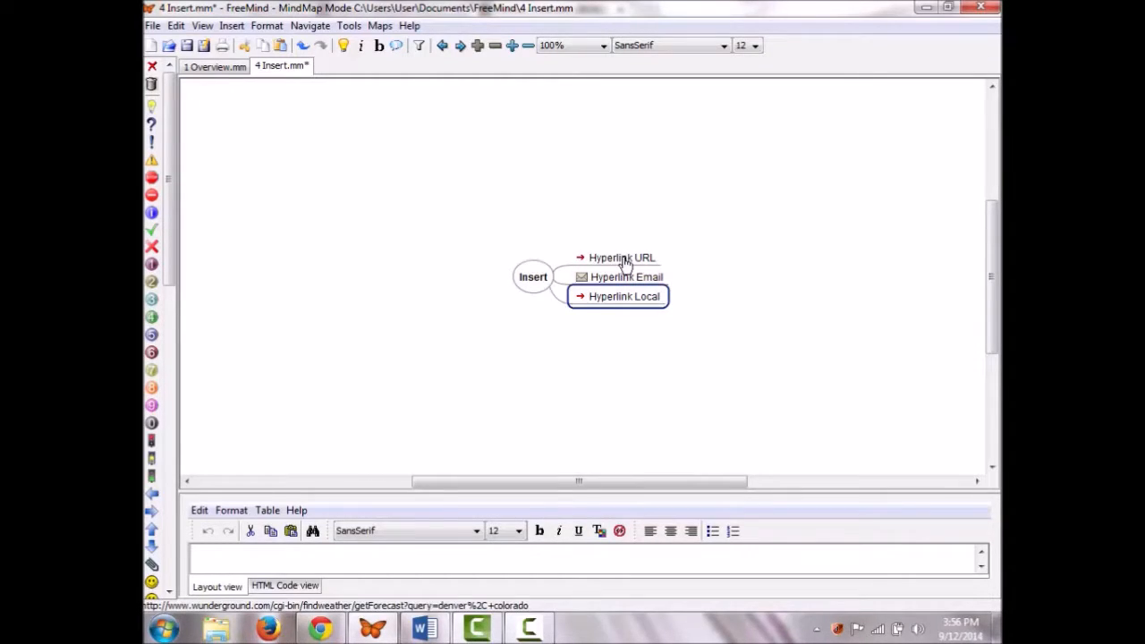
left_click(611, 306)
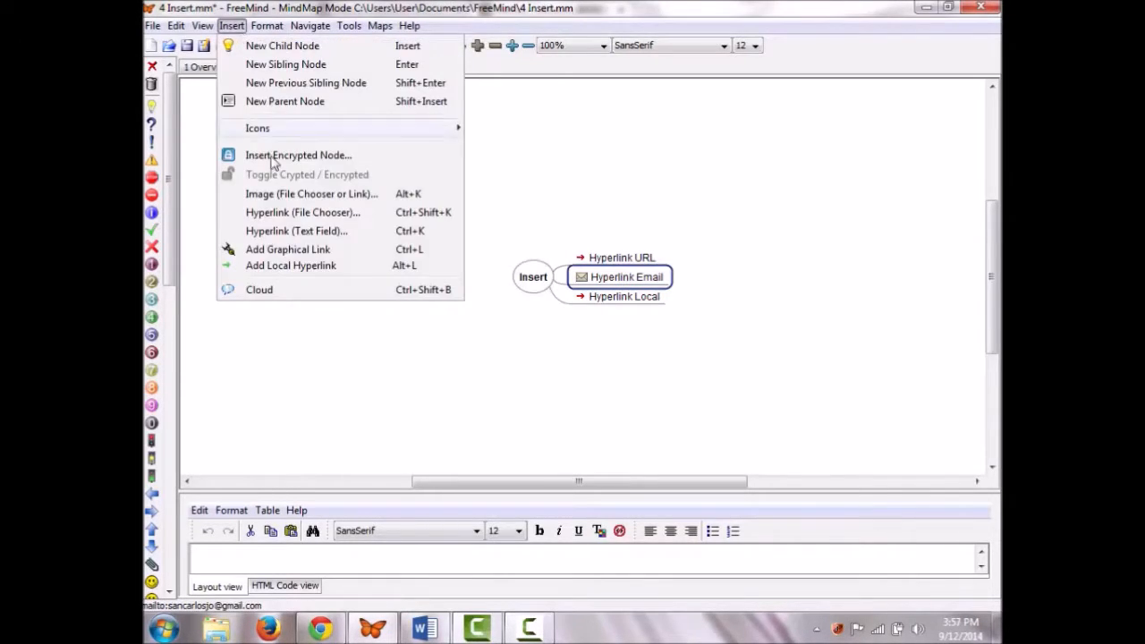
Step: Clear the e-mail address from Hyperlink Email's link, removing it
left_click(339, 234)
key("BackSpace")
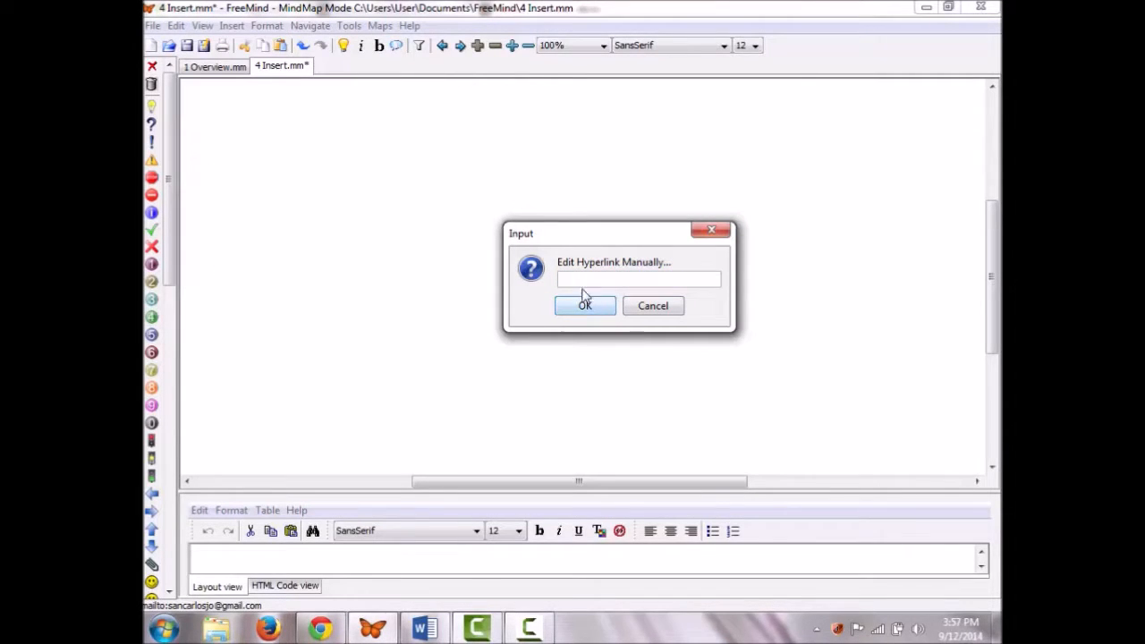
left_click(585, 310)
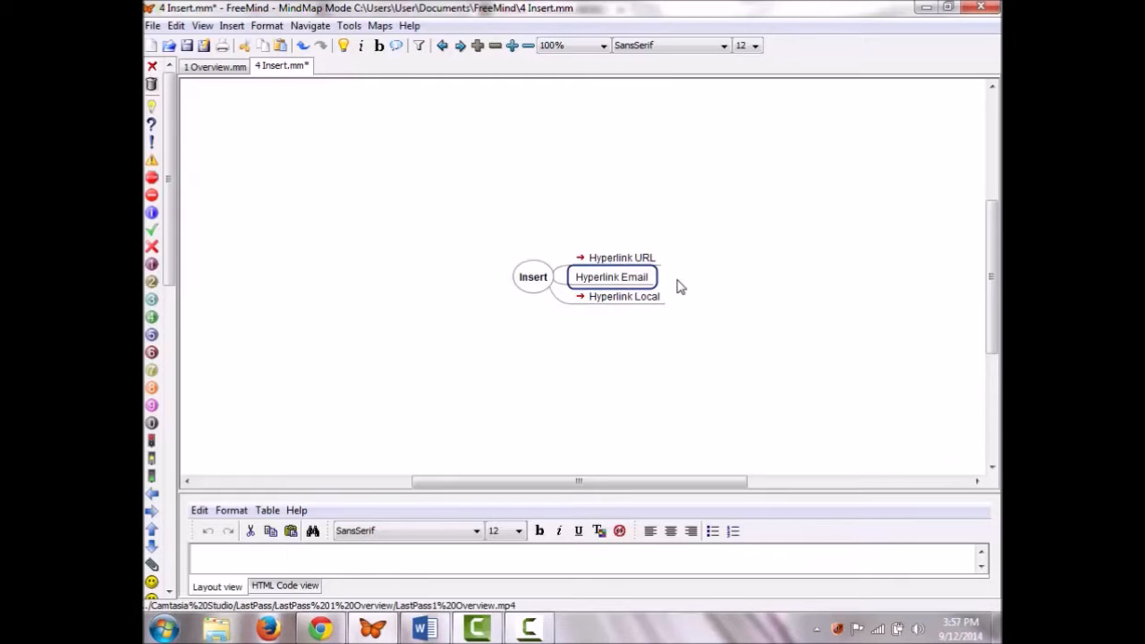
left_click(231, 25)
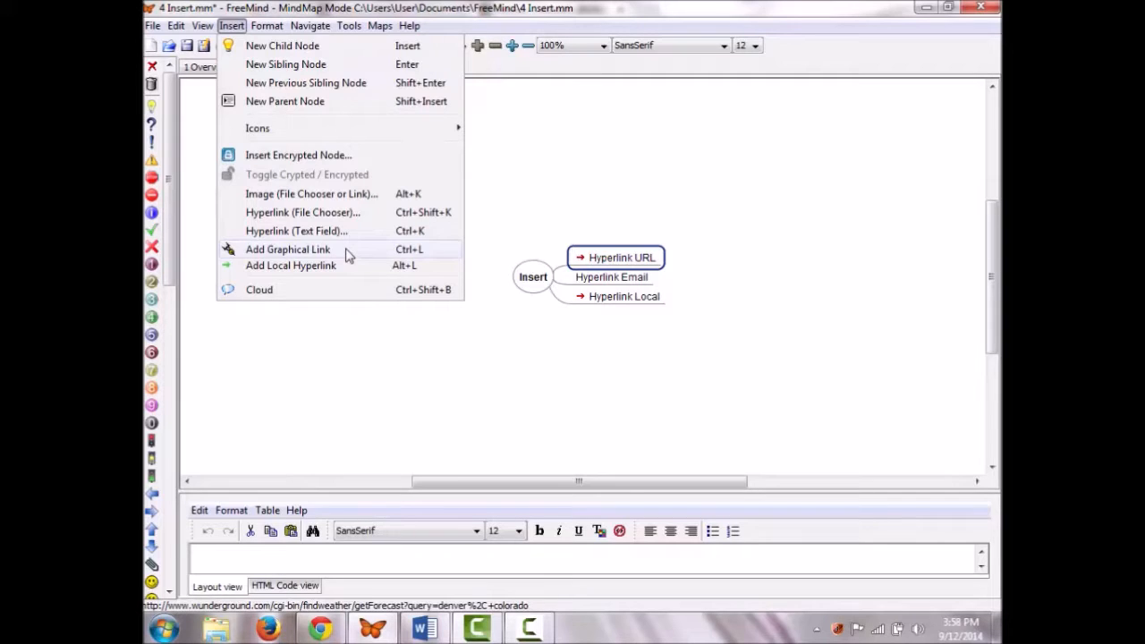
Step: Draw an arrow link between Hyperlink URL and Hyperlink Email, bend it rightward, and color it pink
left_click(655, 263)
left_click(639, 278, "ctrl")
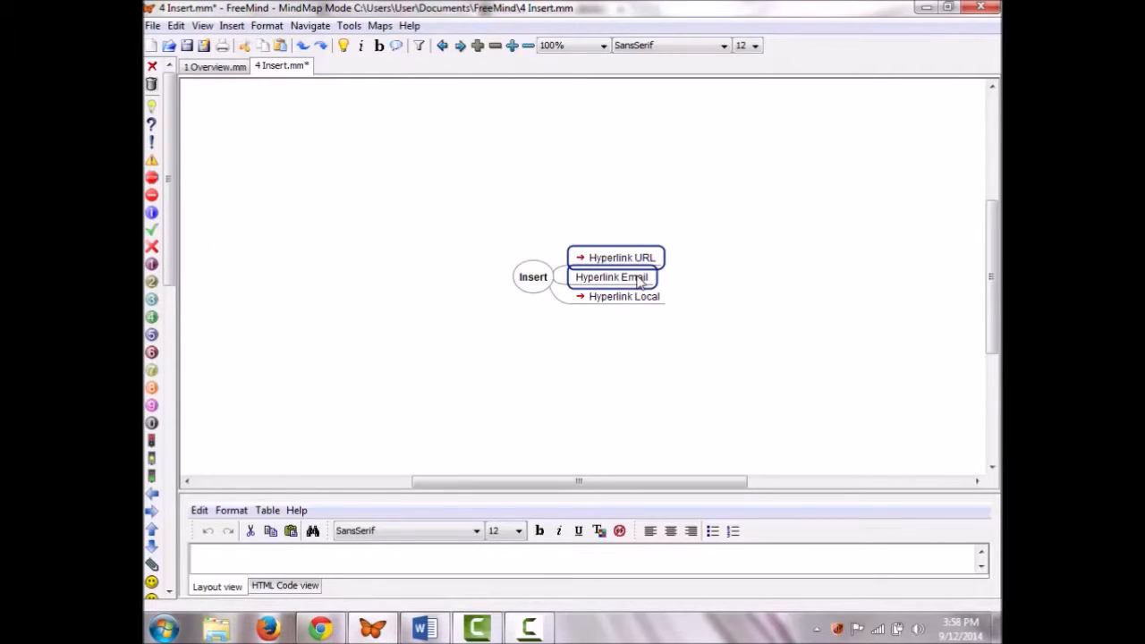
left_click(231, 25)
left_click(348, 250)
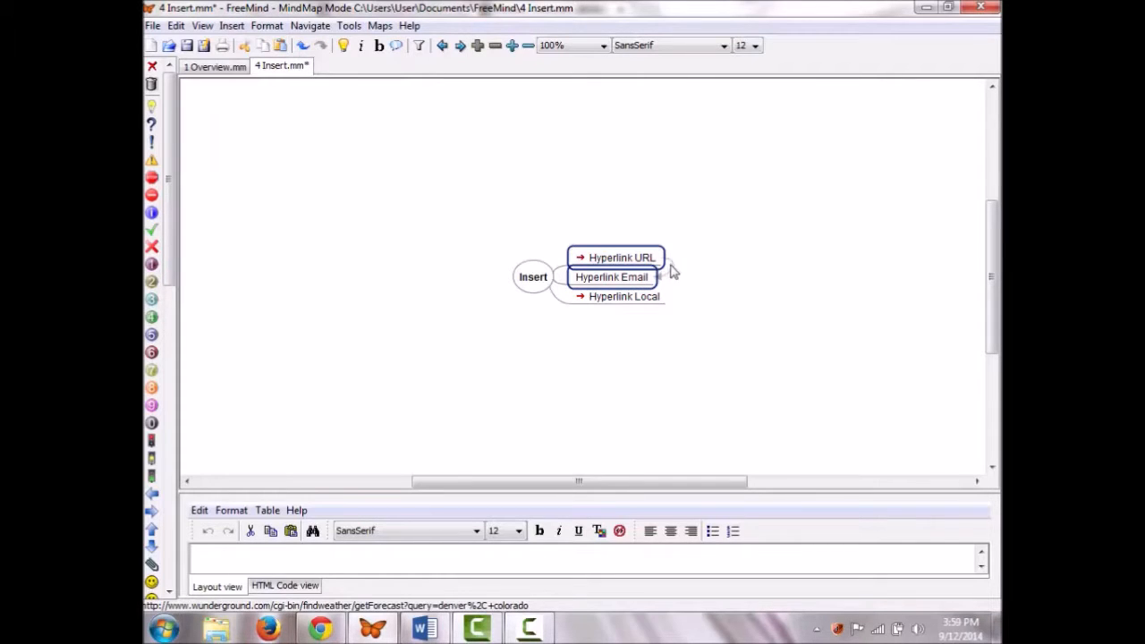
left_click_drag(673, 272, 810, 263)
right_click(772, 268)
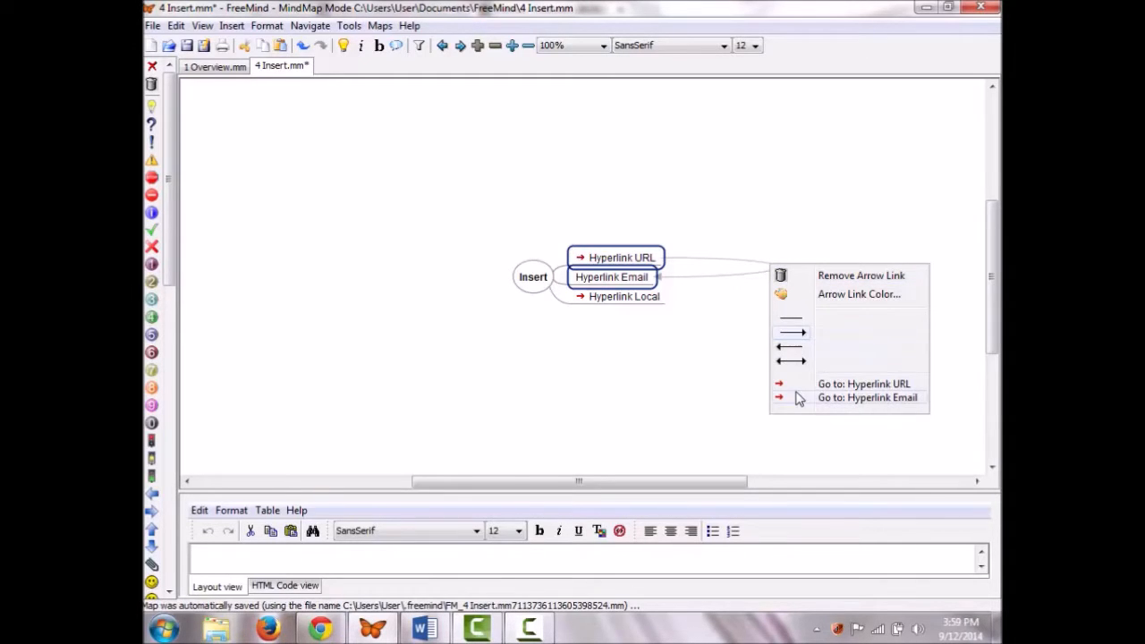
left_click(796, 295)
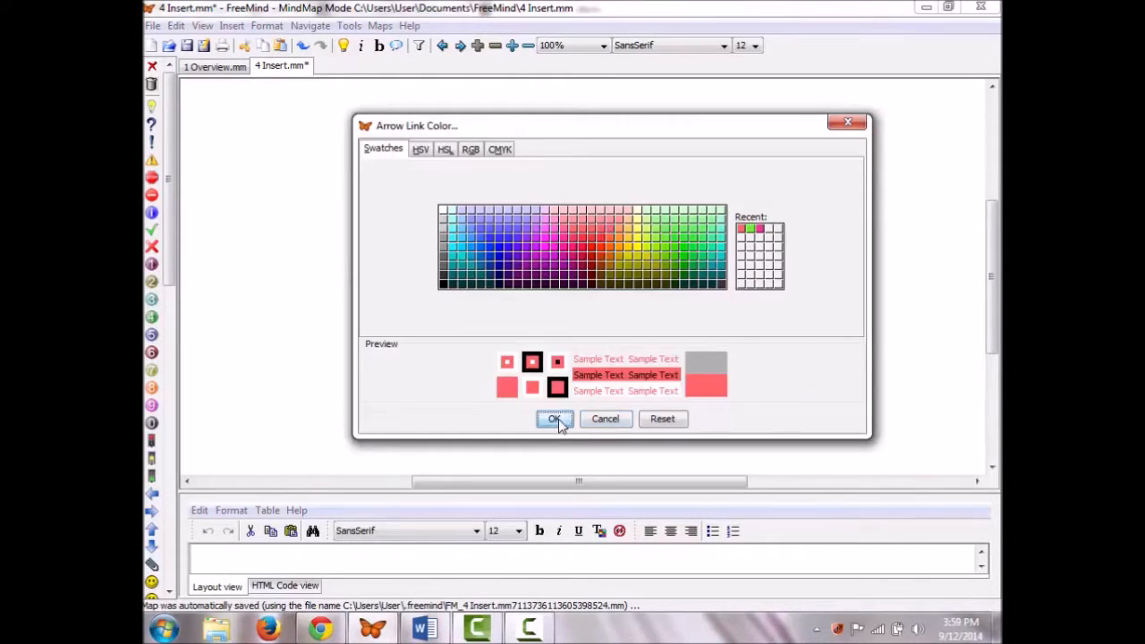
left_click(559, 418)
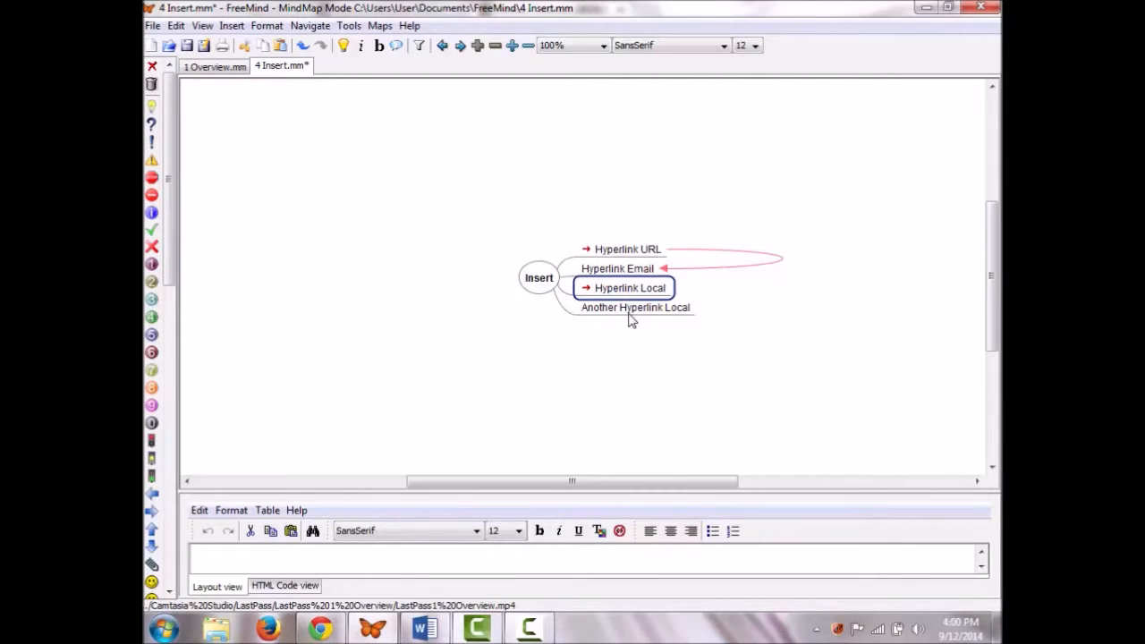
Step: Add a local hyperlink from Hyperlink Local to Another Hyperlink Local, test it, then switch to 1 Overview.mm
left_click(634, 309, "ctrl")
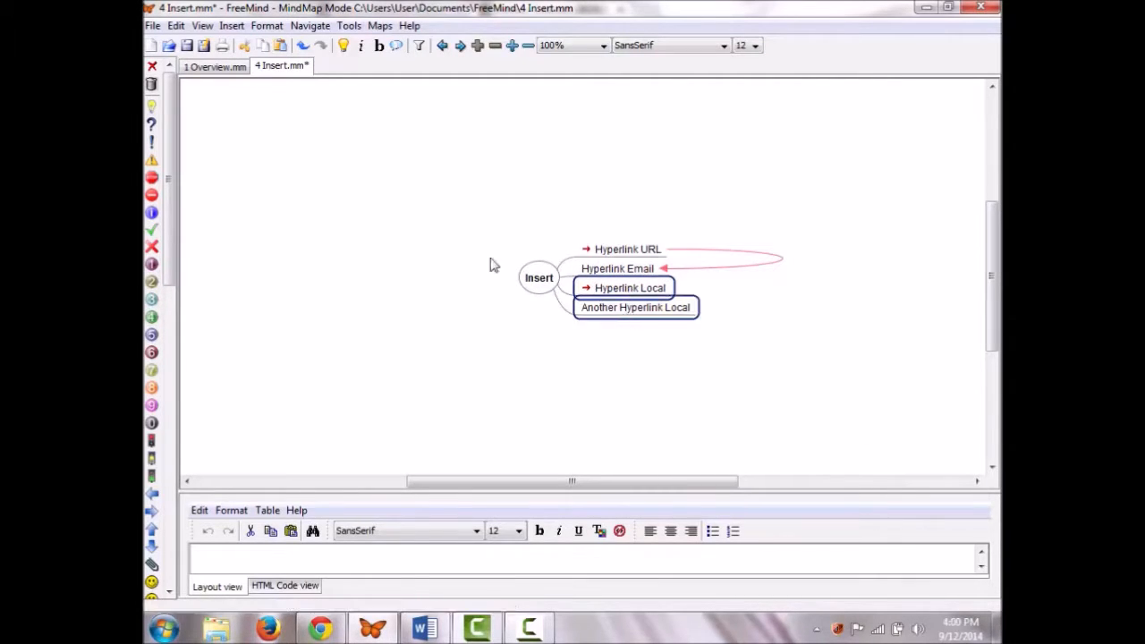
left_click(233, 26)
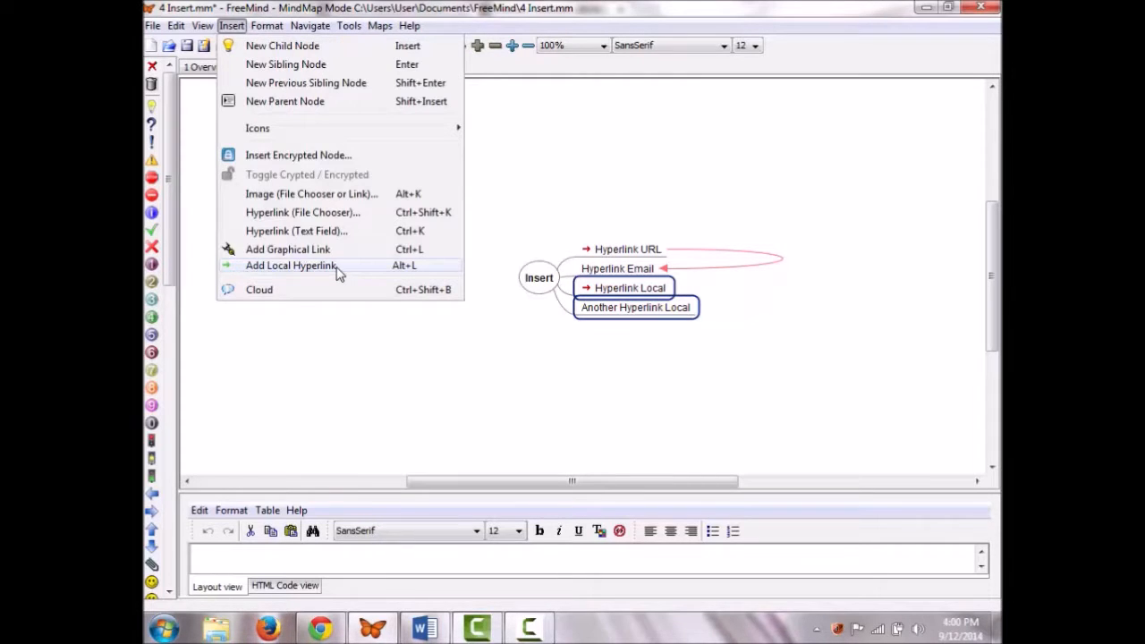
left_click(337, 267)
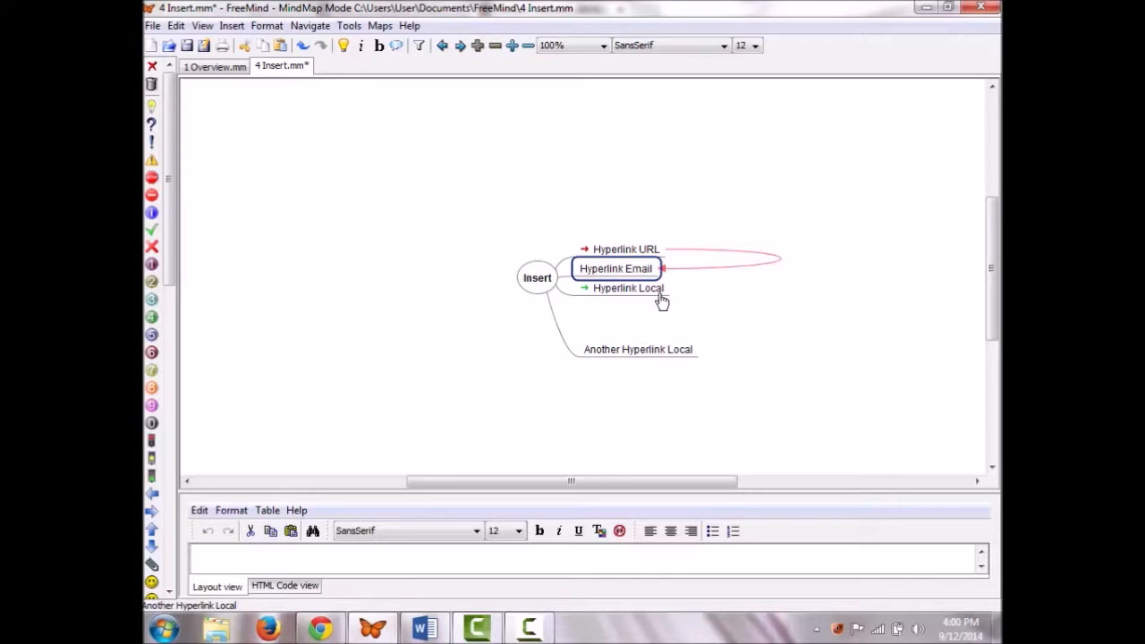
left_click(622, 289)
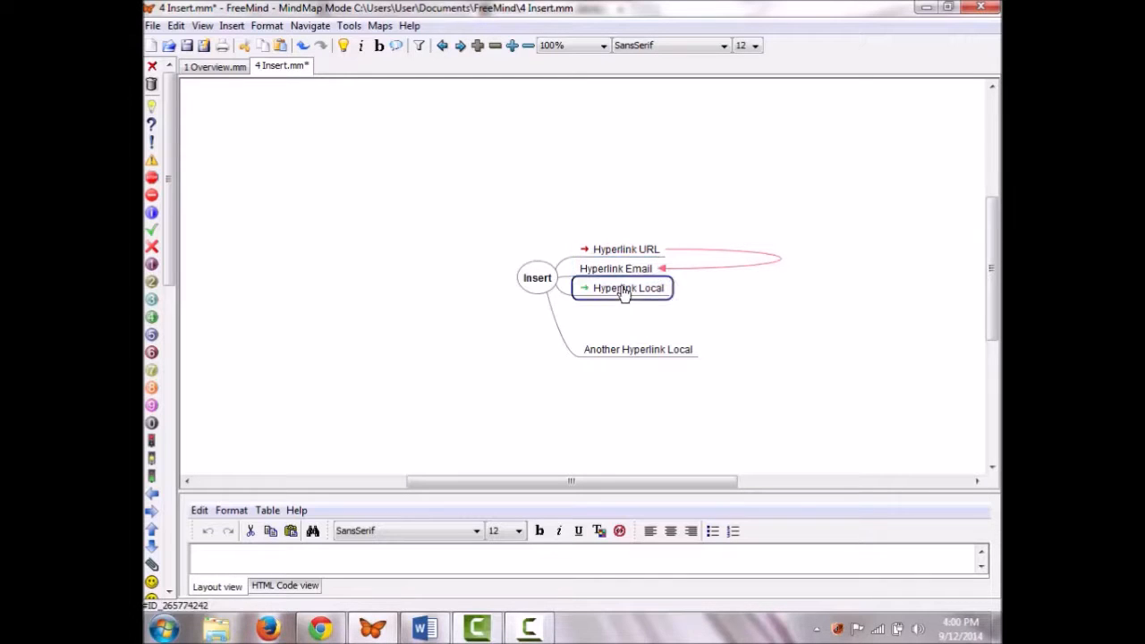
left_click(635, 351)
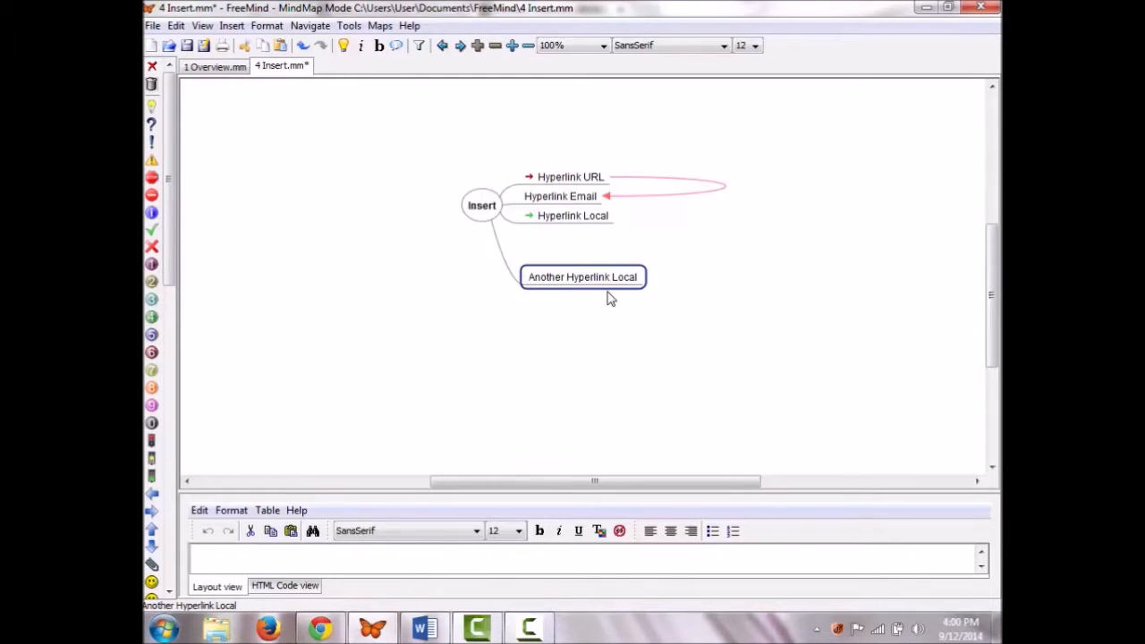
left_click(214, 66)
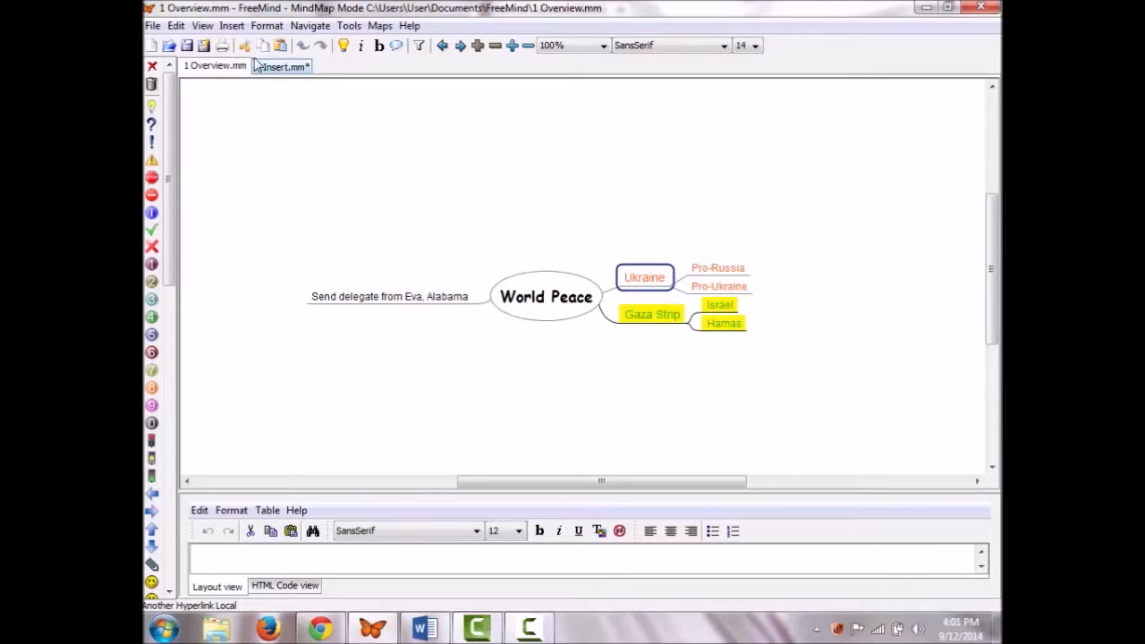
left_click(232, 25)
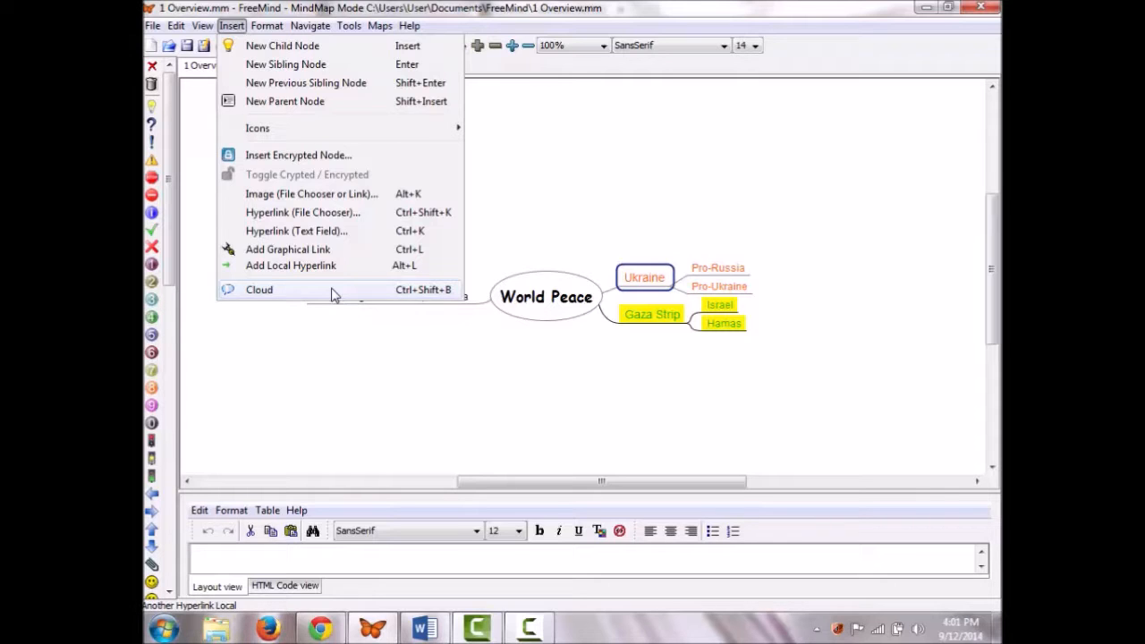
Step: Surround the Ukraine node and its children with a cloud
left_click(636, 288)
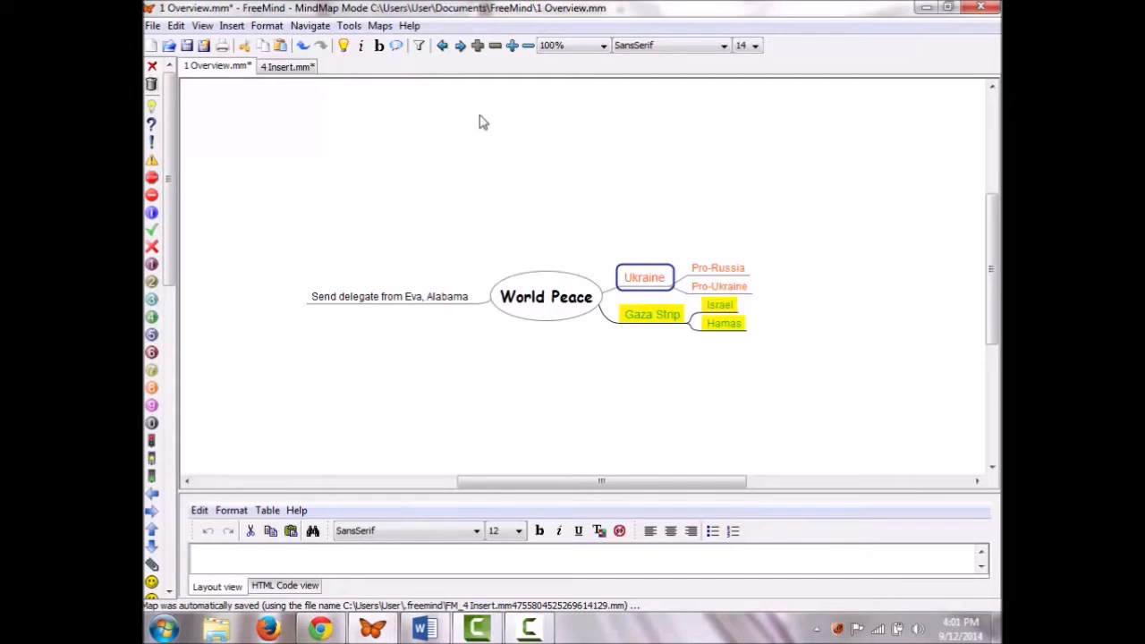
left_click(232, 25)
left_click(260, 290)
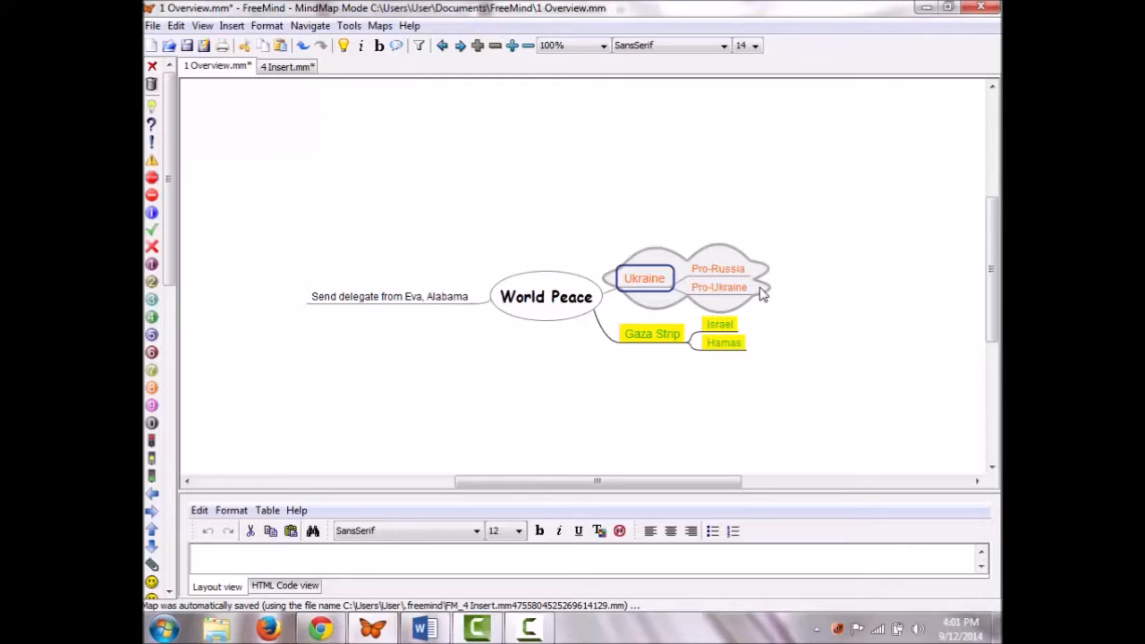
Step: Put a cloud around Gaza Strip and its children, and color that cloud light blue
left_click(652, 334)
left_click(232, 25)
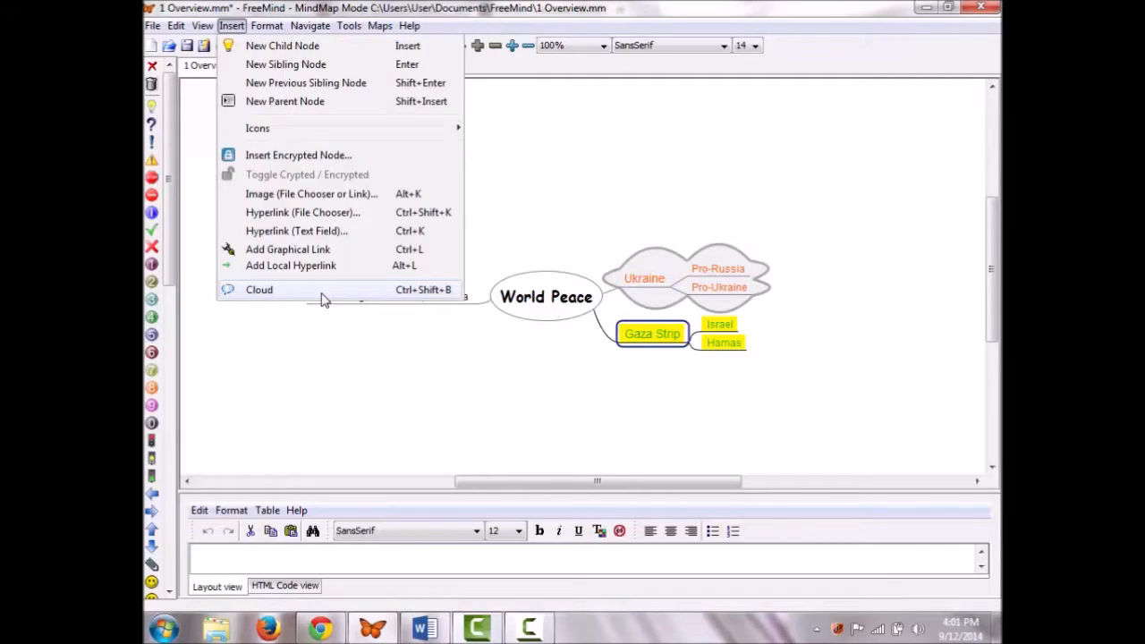
left_click(323, 293)
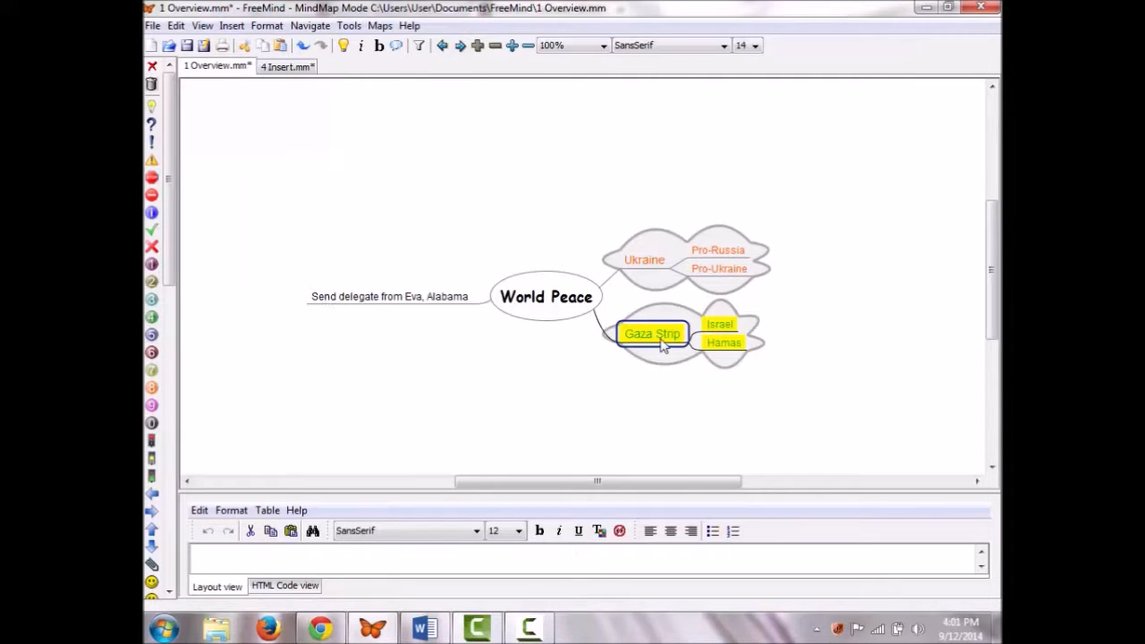
left_click(267, 26)
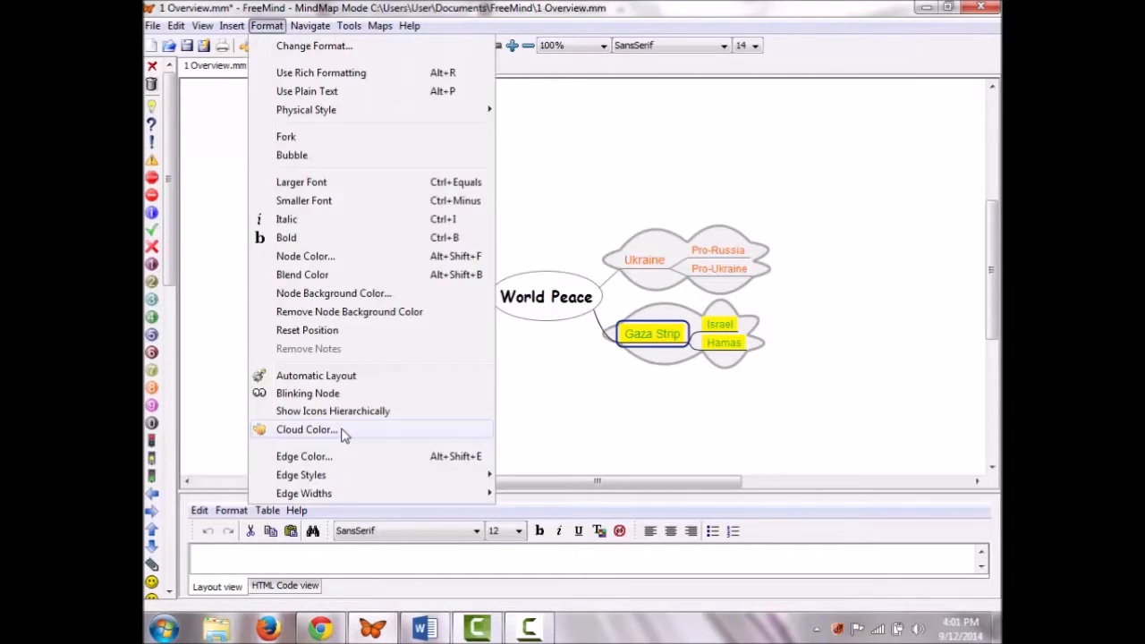
left_click(345, 431)
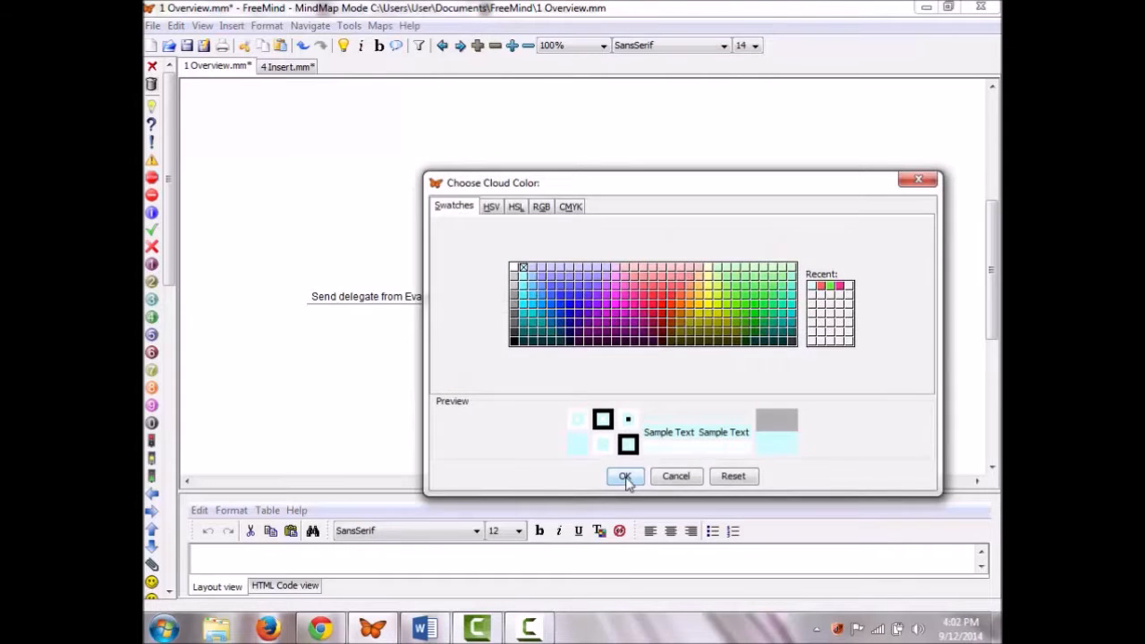
left_click(625, 477)
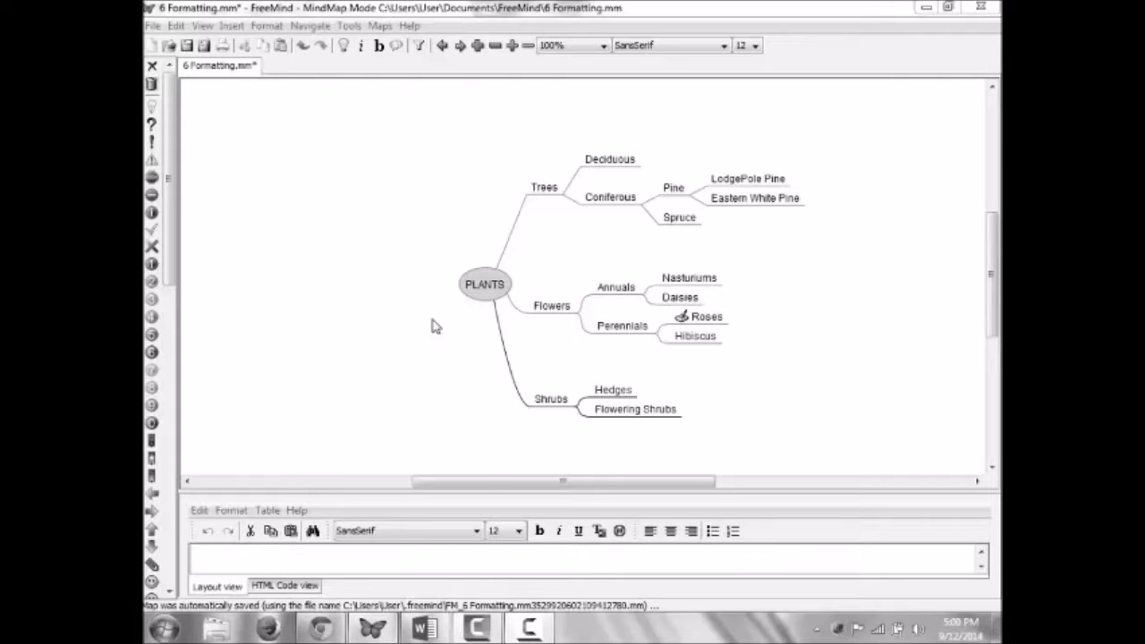
Step: Give the Trees branch bubble outlines and enlarge its font from 12 to 14
left_click(267, 26)
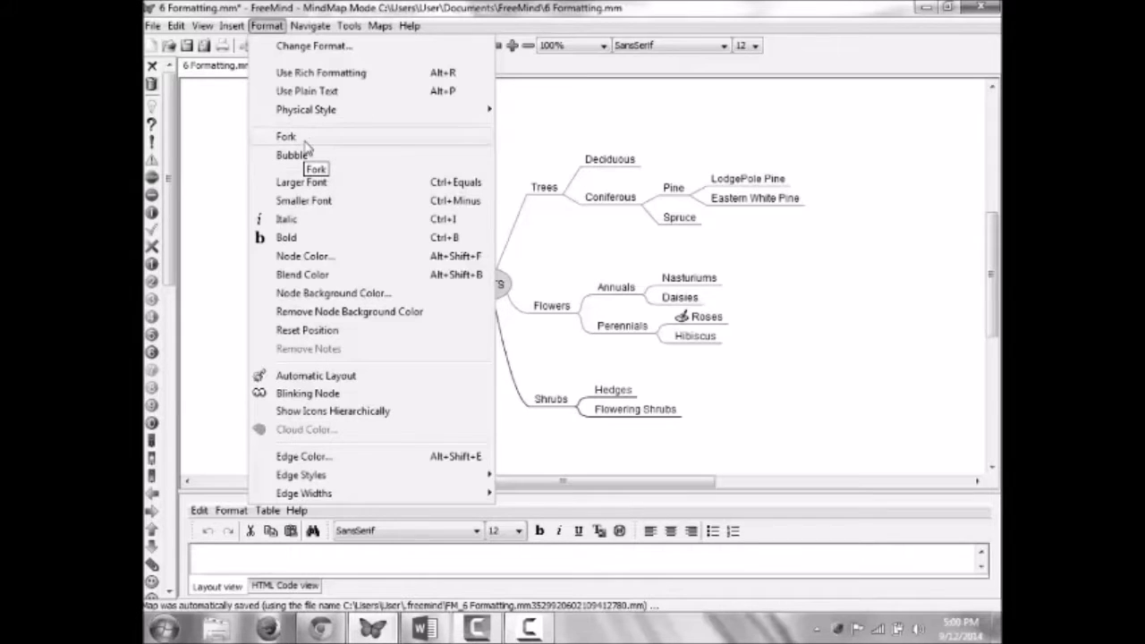
left_click(506, 201)
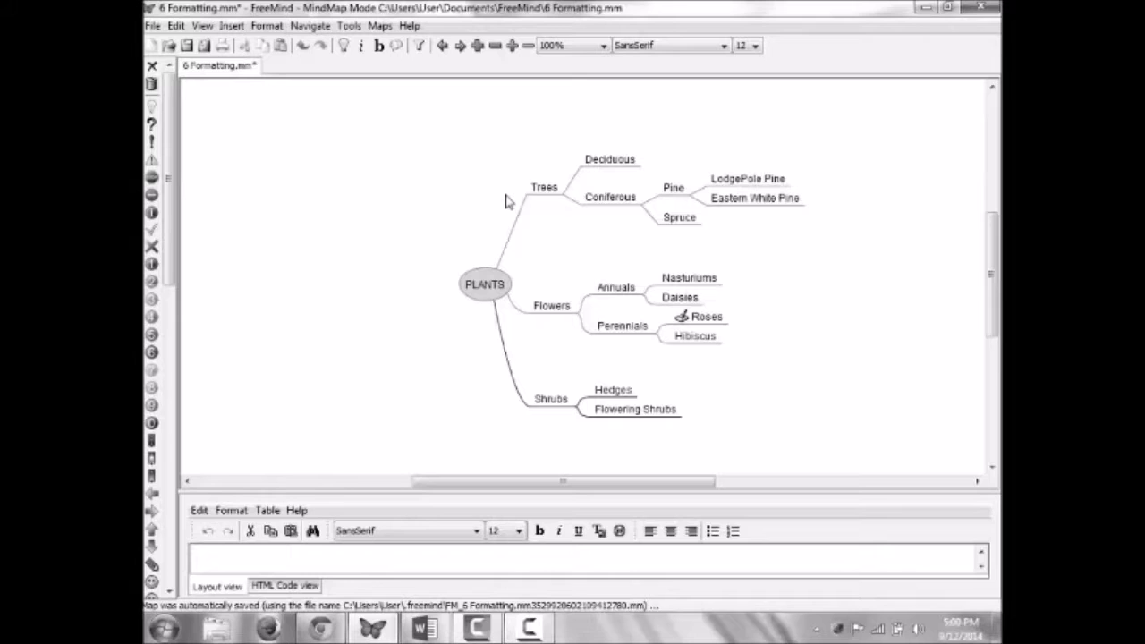
left_click(267, 25)
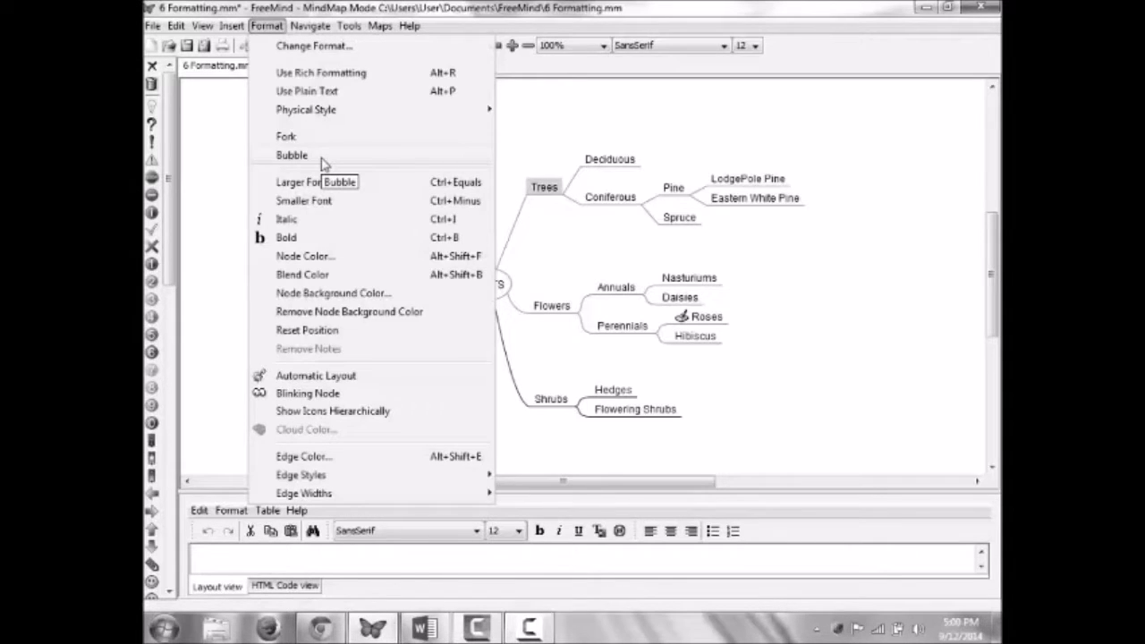
left_click(324, 161)
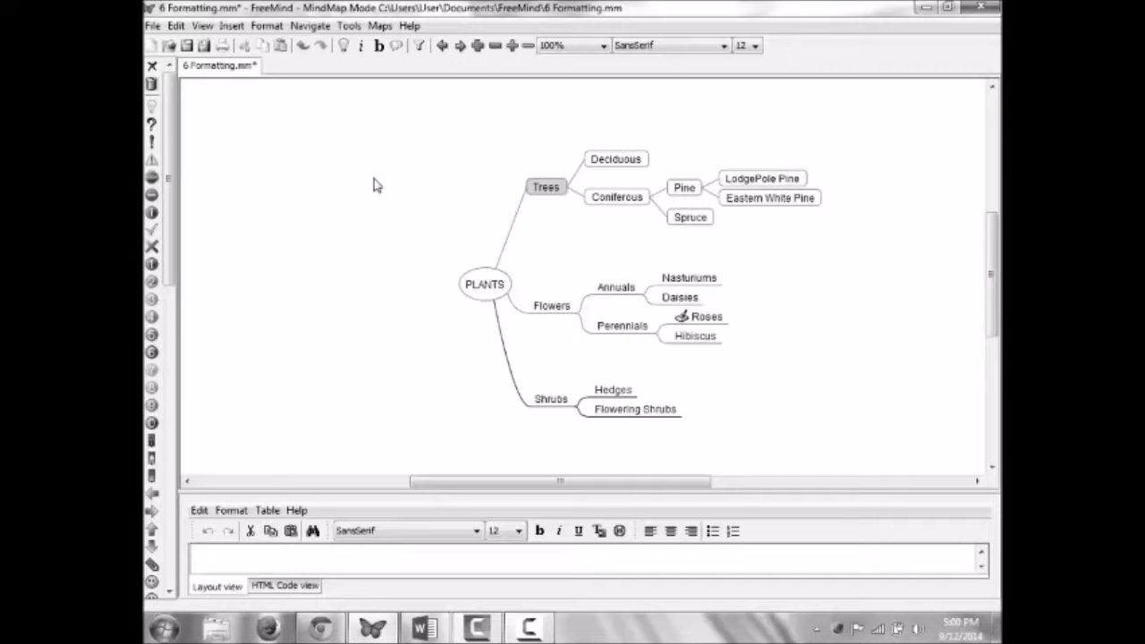
left_click(267, 25)
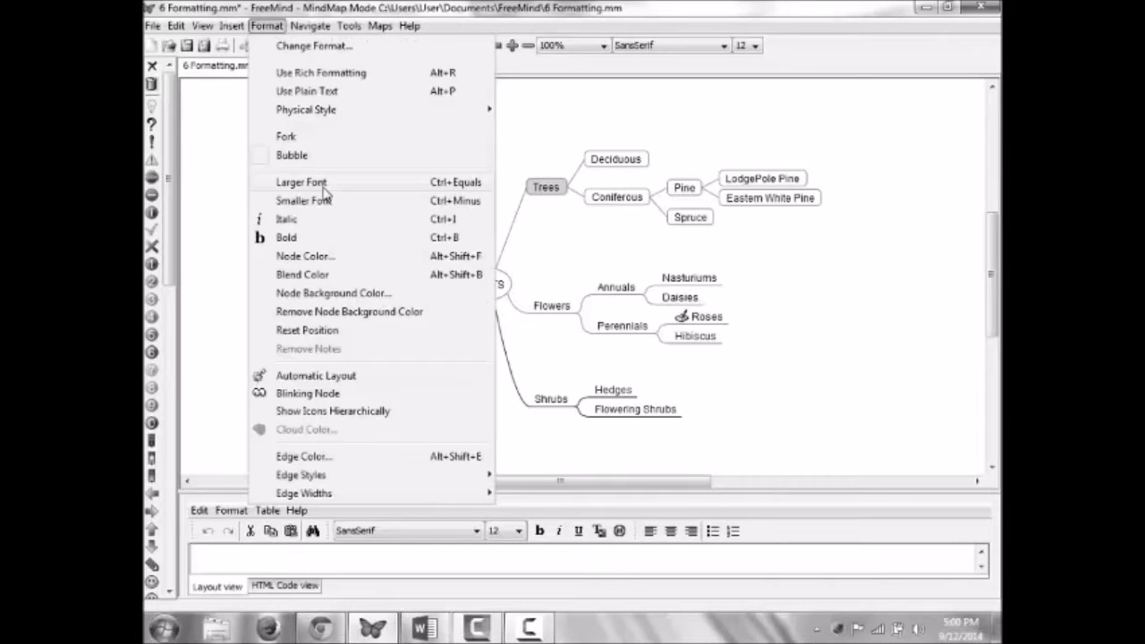
left_click(324, 184)
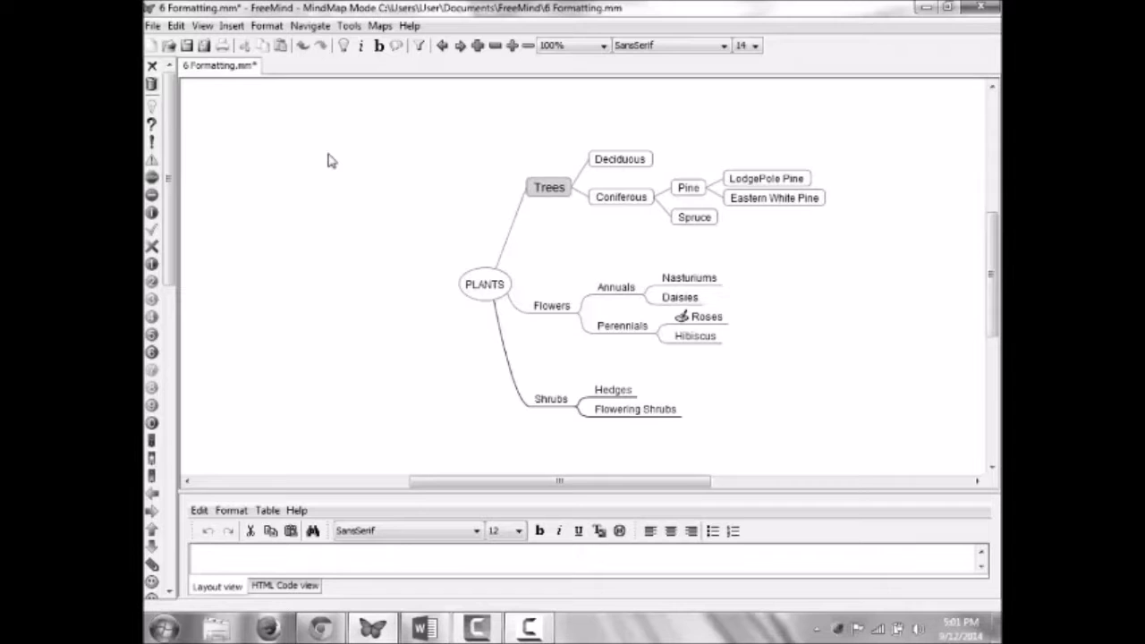
Step: Shrink the Trees text back, make it italic, and give it a light grey background
key("ctrl+minus")
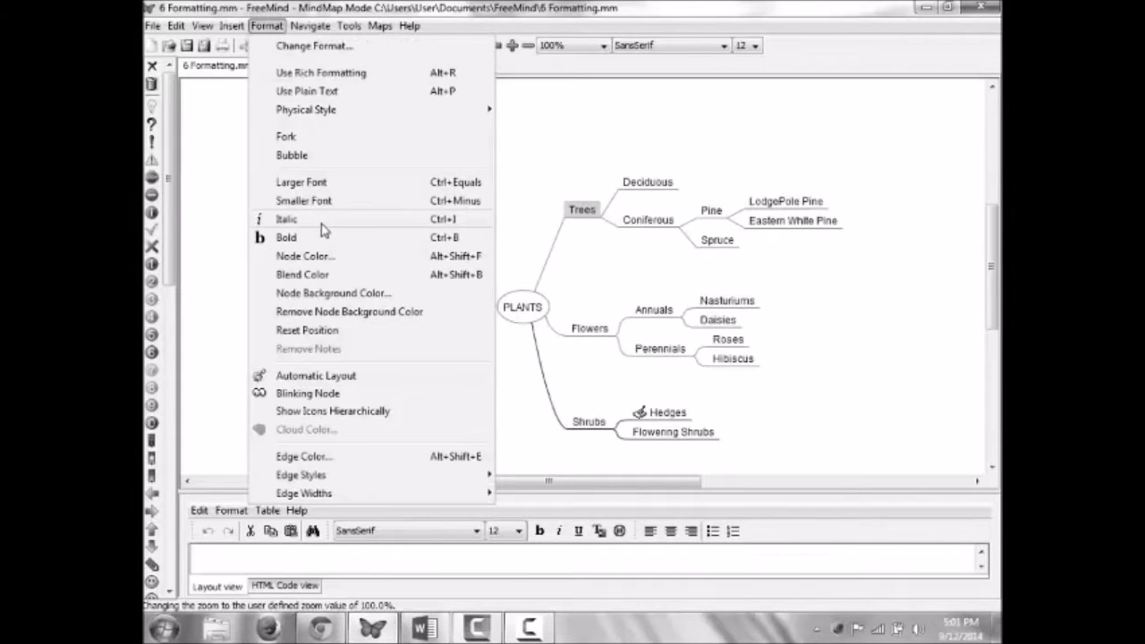
left_click(320, 222)
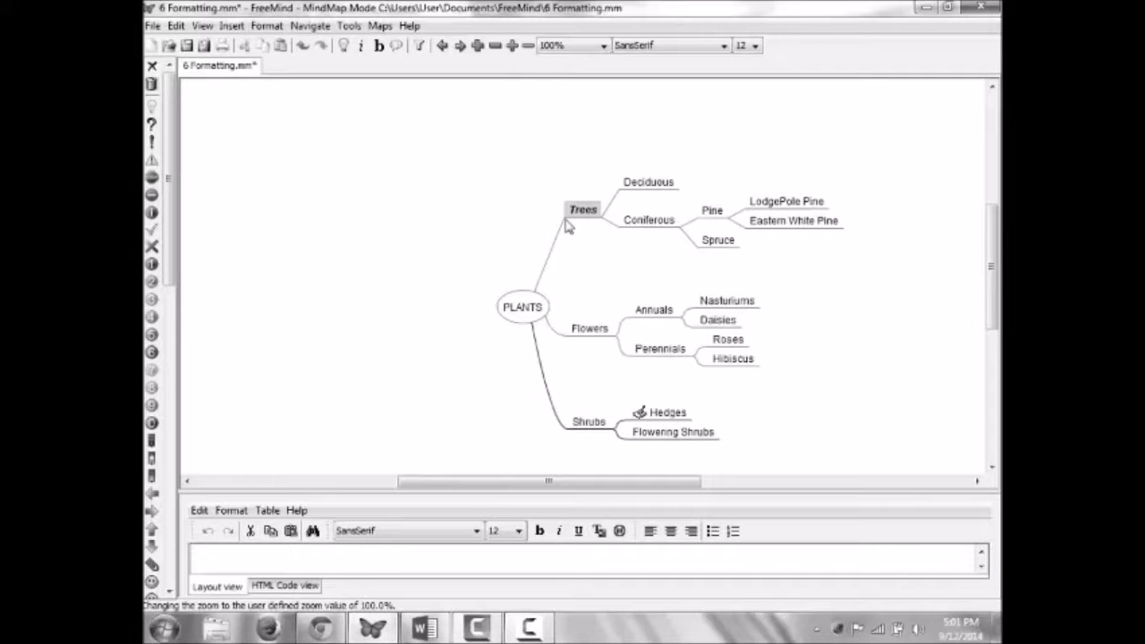
left_click(265, 25)
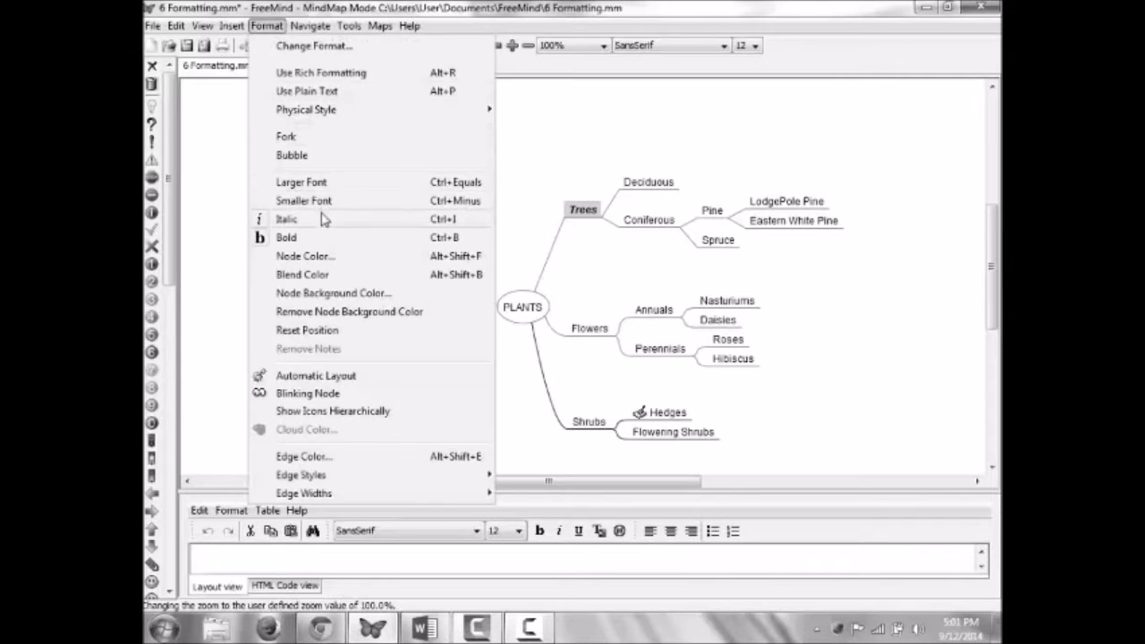
left_click(350, 295)
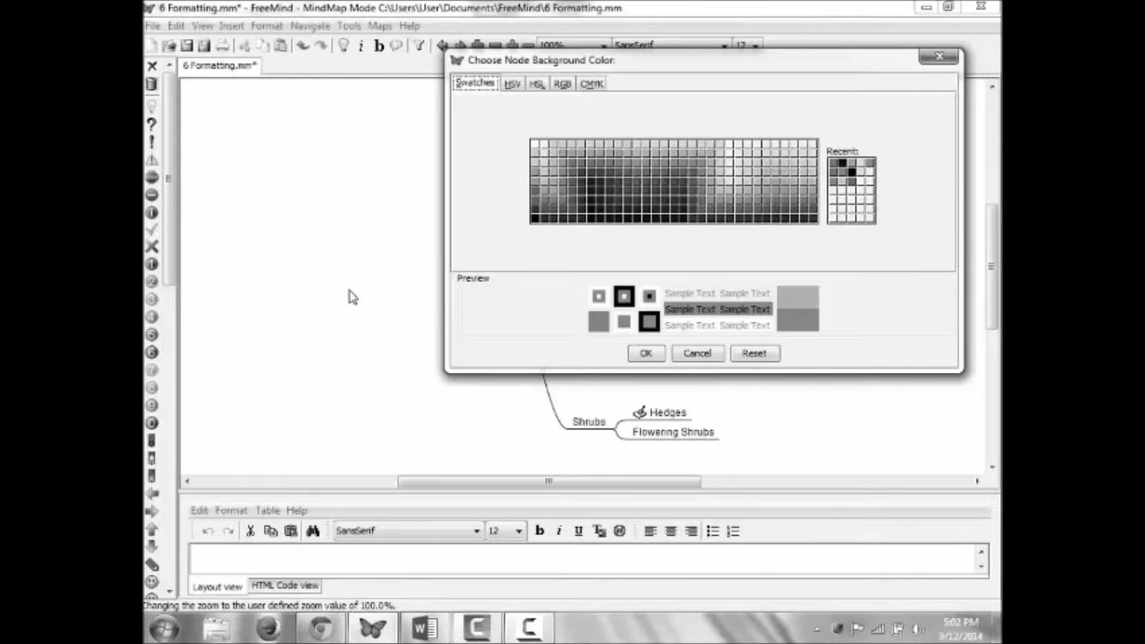
left_click(767, 148)
left_click(599, 163)
left_click(589, 144)
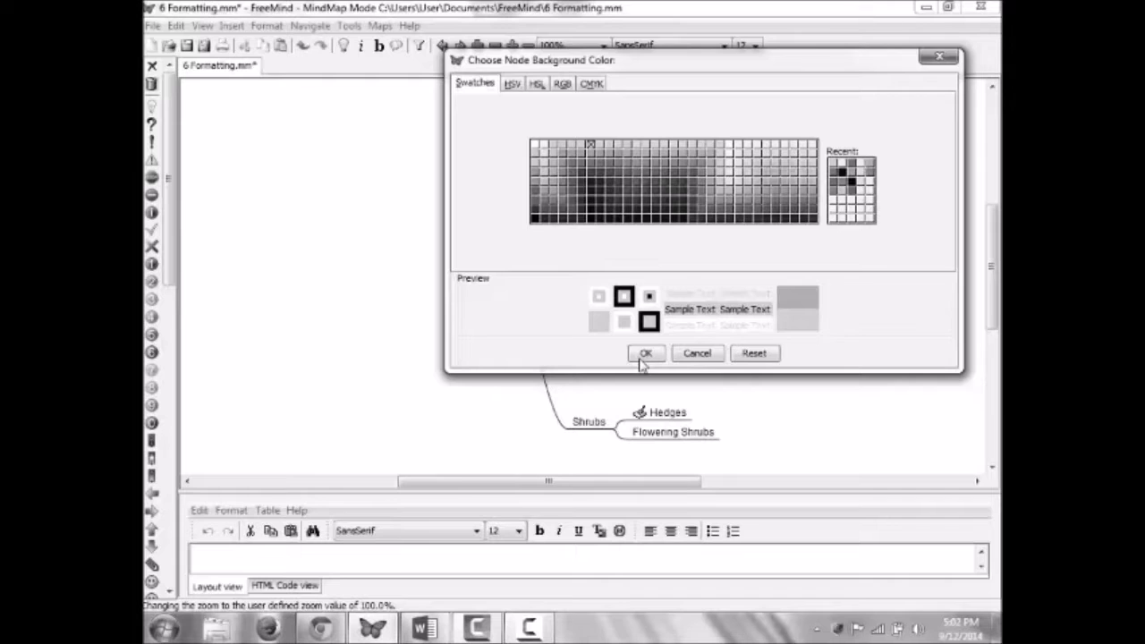
left_click(645, 354)
Step: Blend the Trees node's colour to fade it, then remove its background colour
left_click(267, 26)
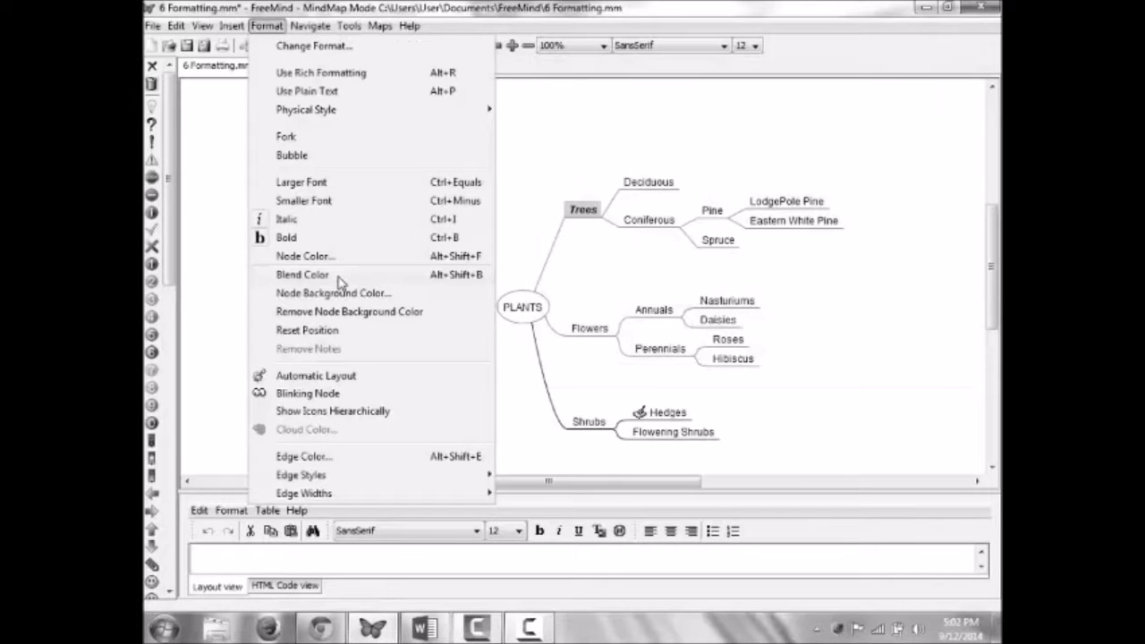
left_click(331, 275)
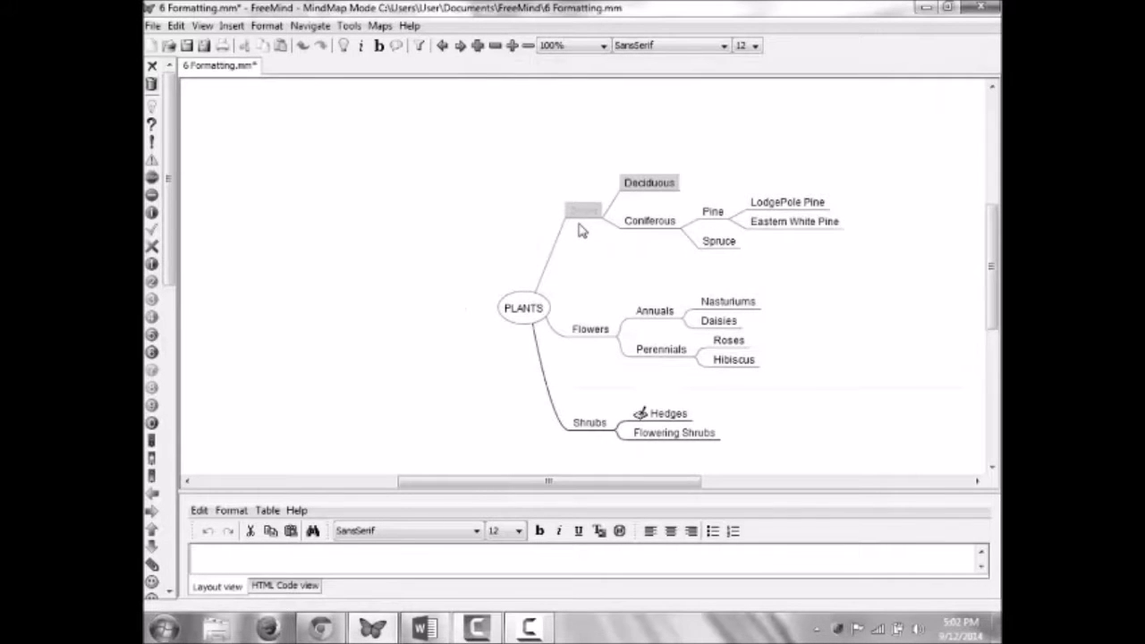
left_click(267, 26)
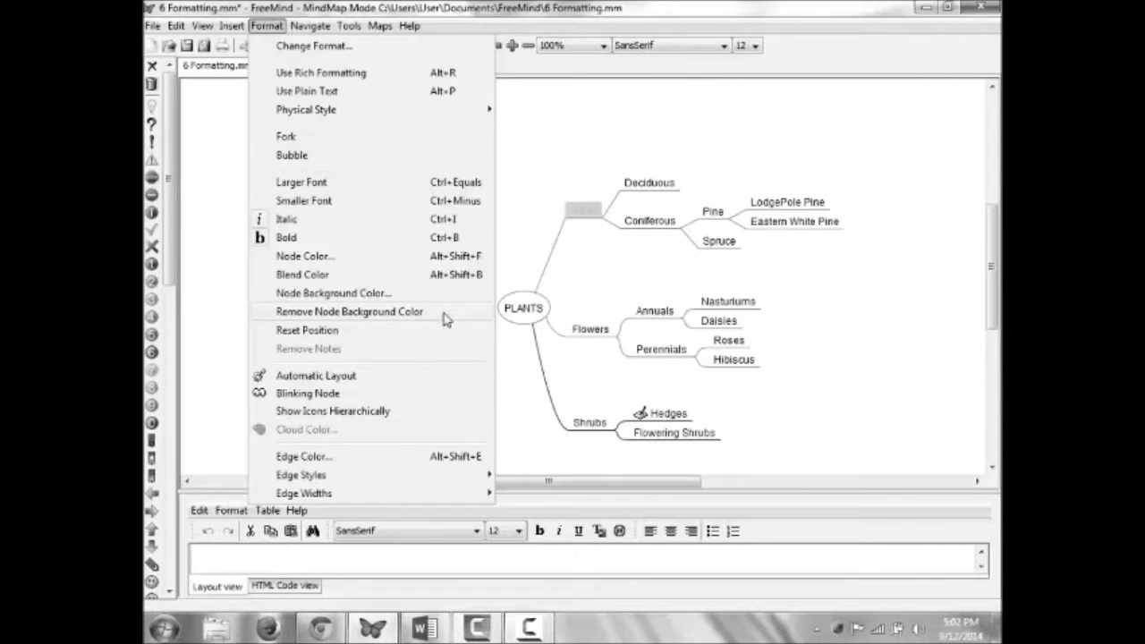
left_click(445, 319)
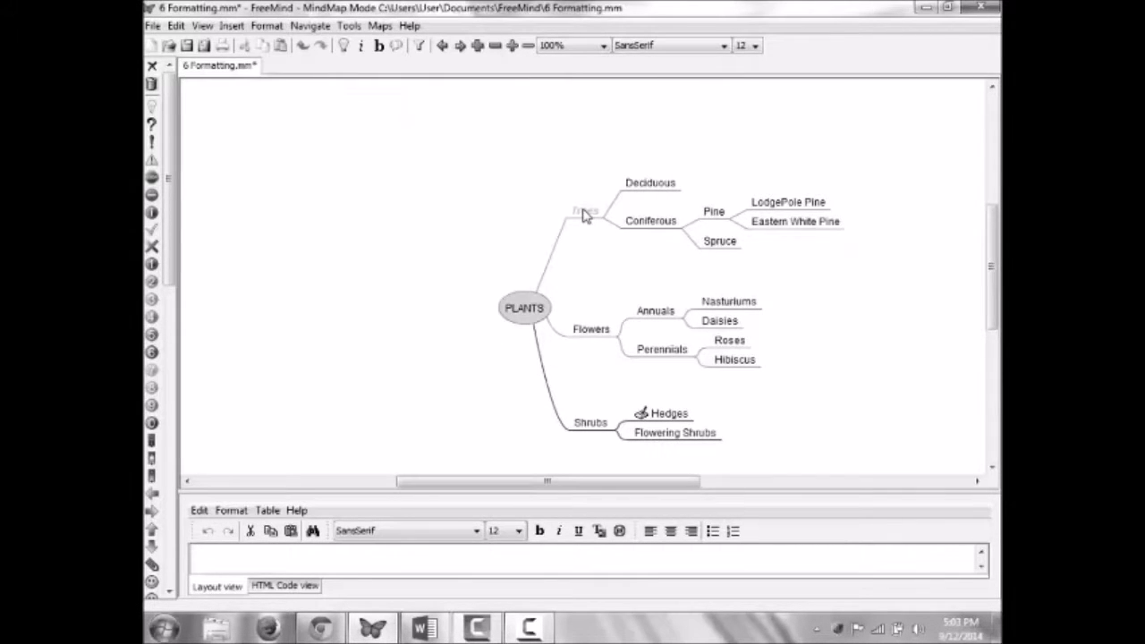
left_click(583, 215)
left_click(266, 25)
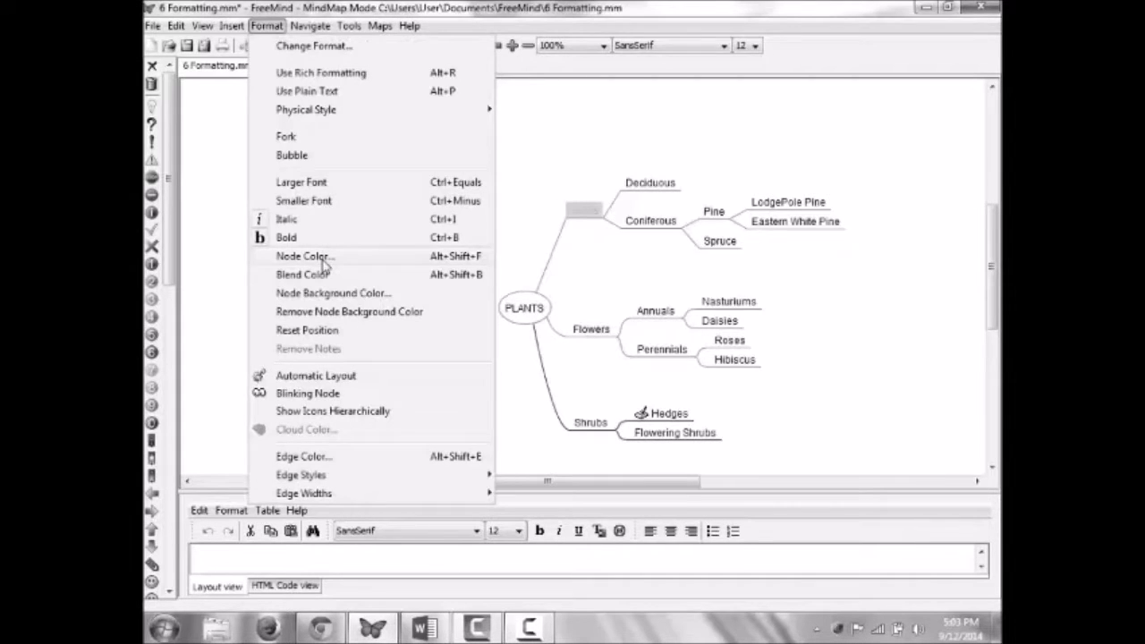
Step: Set the Trees text colour to grey, then try other swatches and reset without changes
left_click(324, 257)
left_click(648, 358)
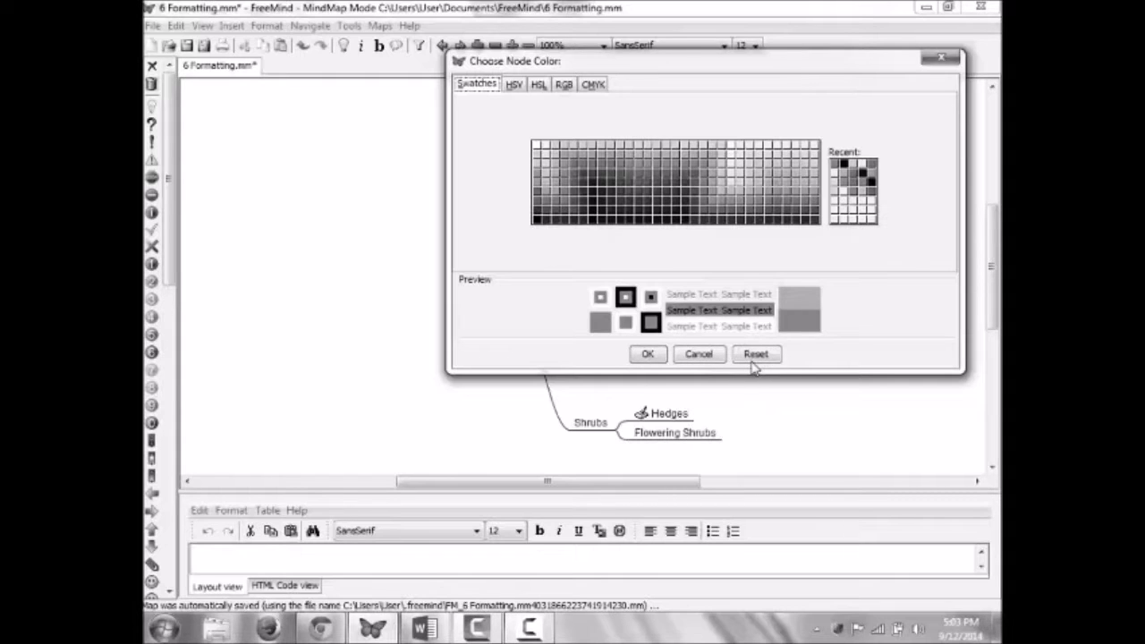
left_click(593, 181)
left_click(767, 155)
left_click(673, 212)
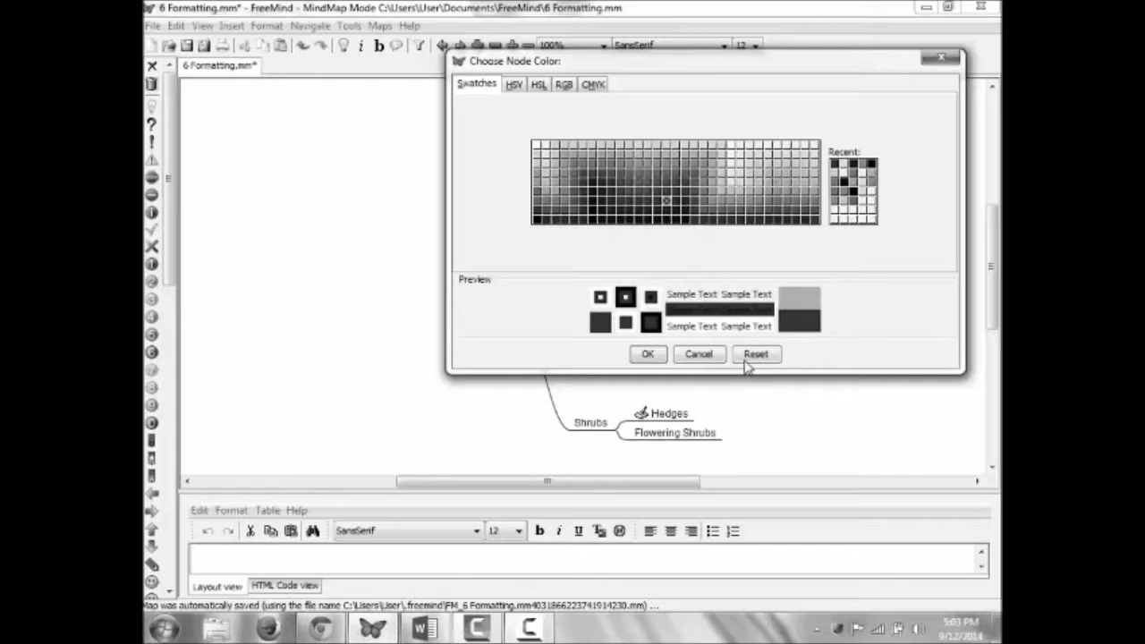
left_click(748, 358)
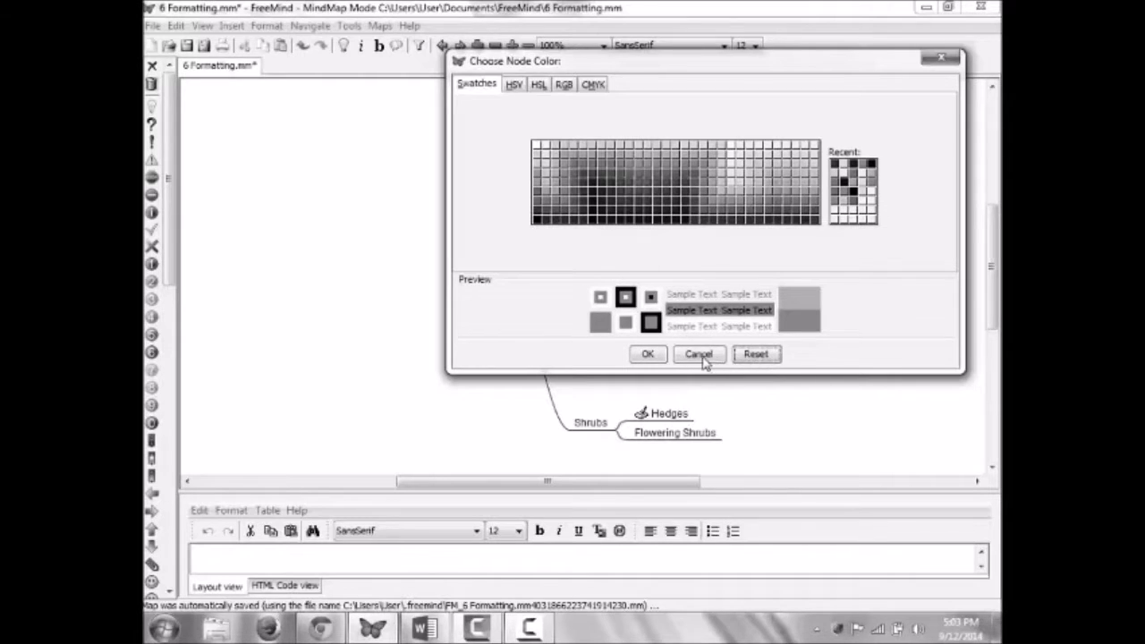
left_click(266, 26)
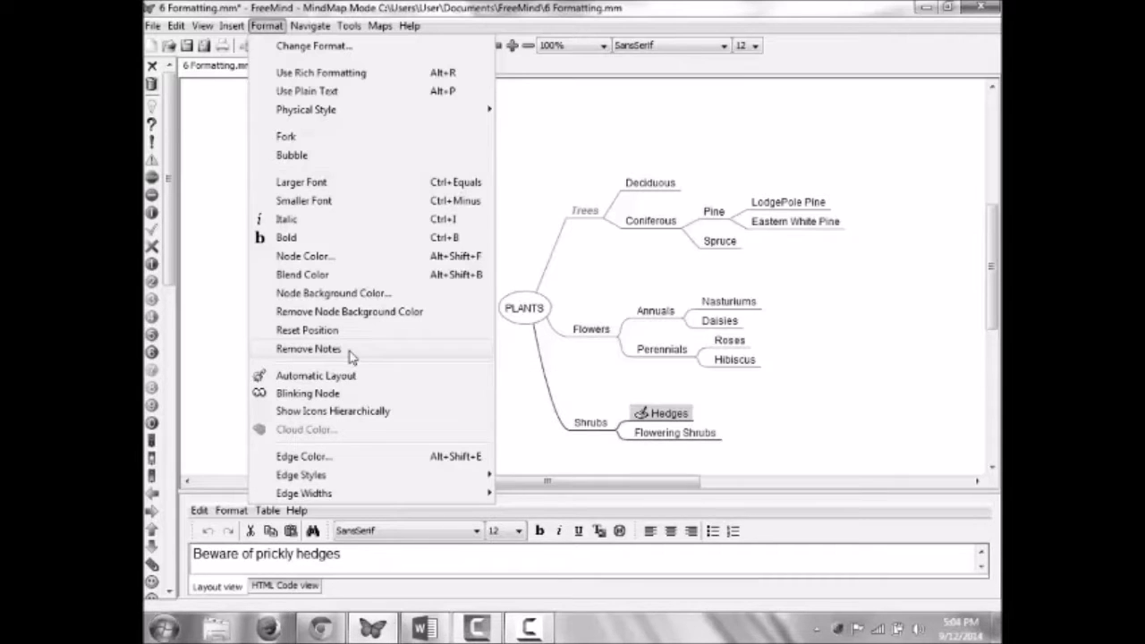
Step: Remove the Hedges note, apply automatic layout, make Nasturtiums blink, and show icons hierarchically
left_click(350, 357)
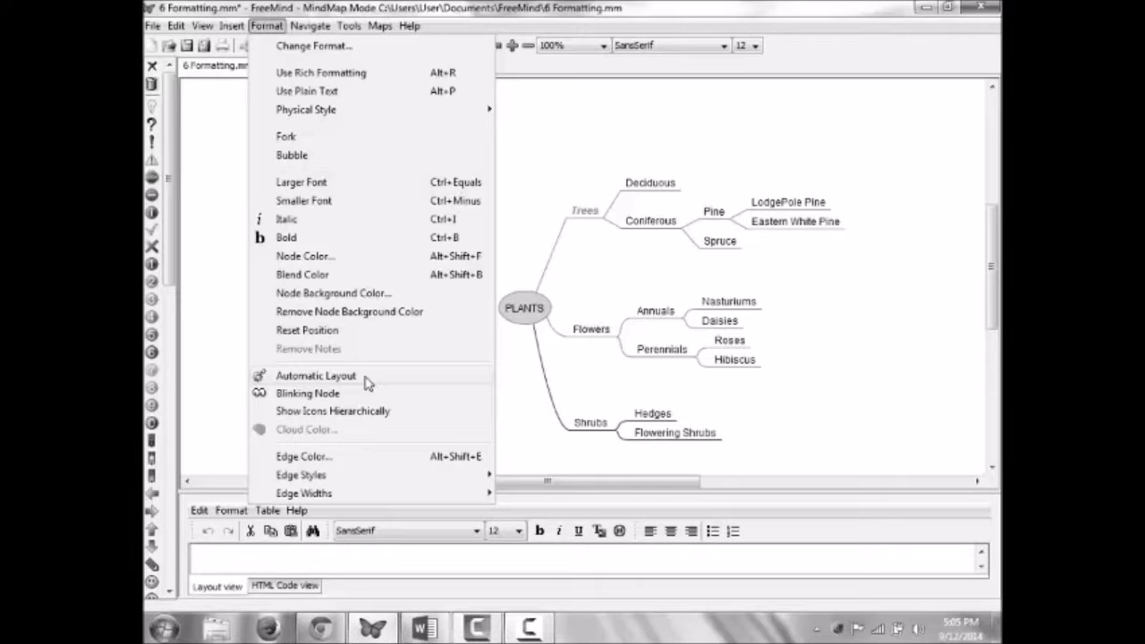
left_click(367, 383)
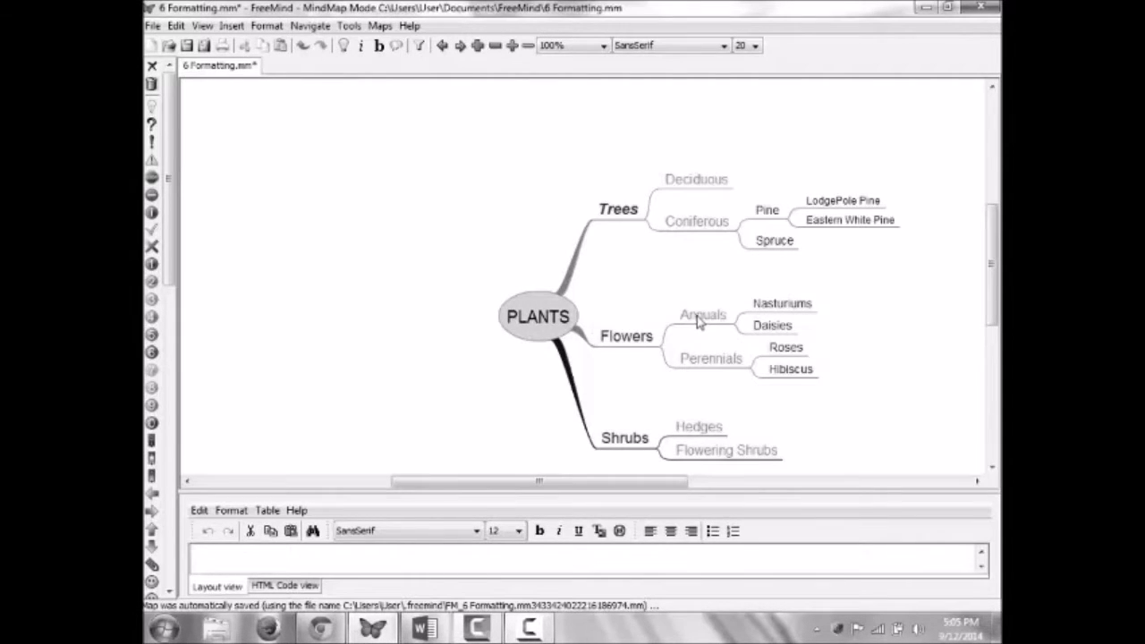
left_click(779, 304)
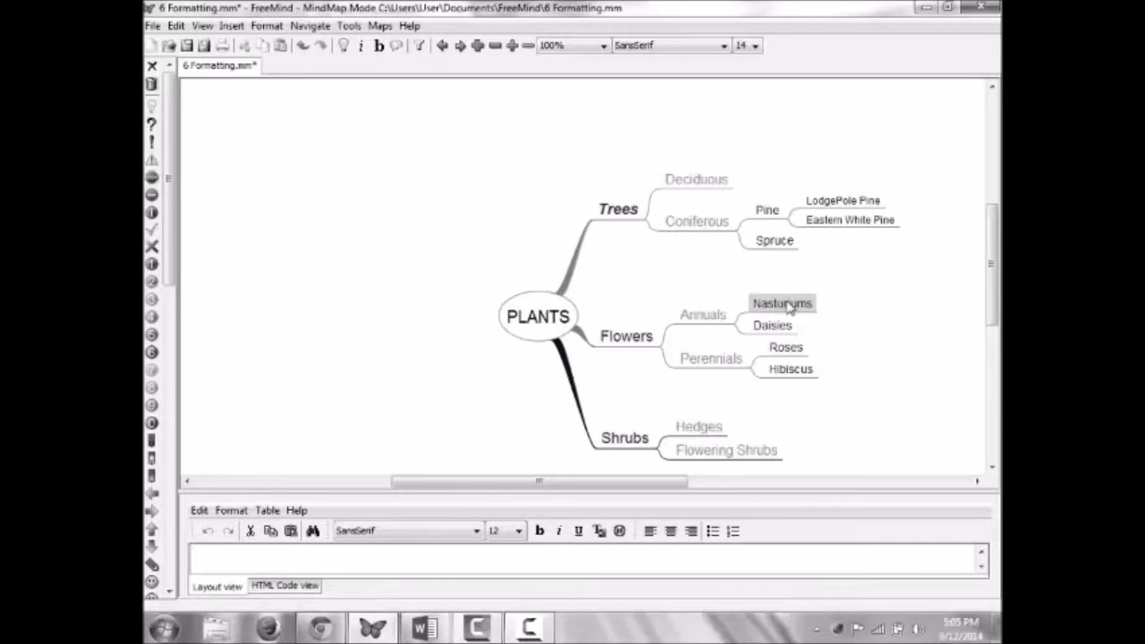
left_click(266, 26)
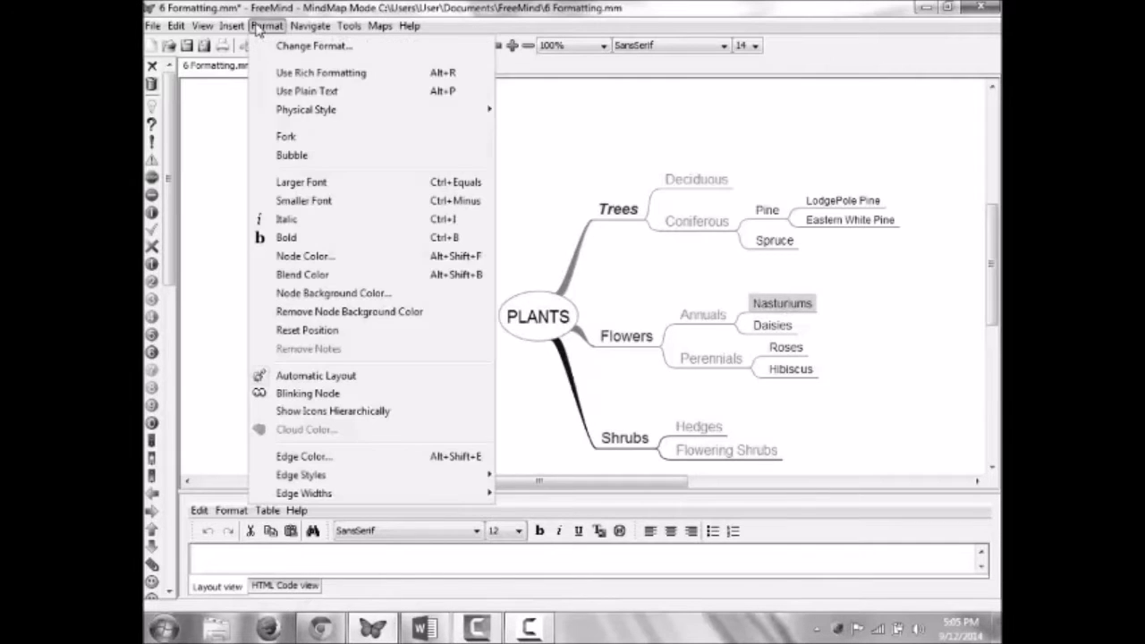
left_click(337, 397)
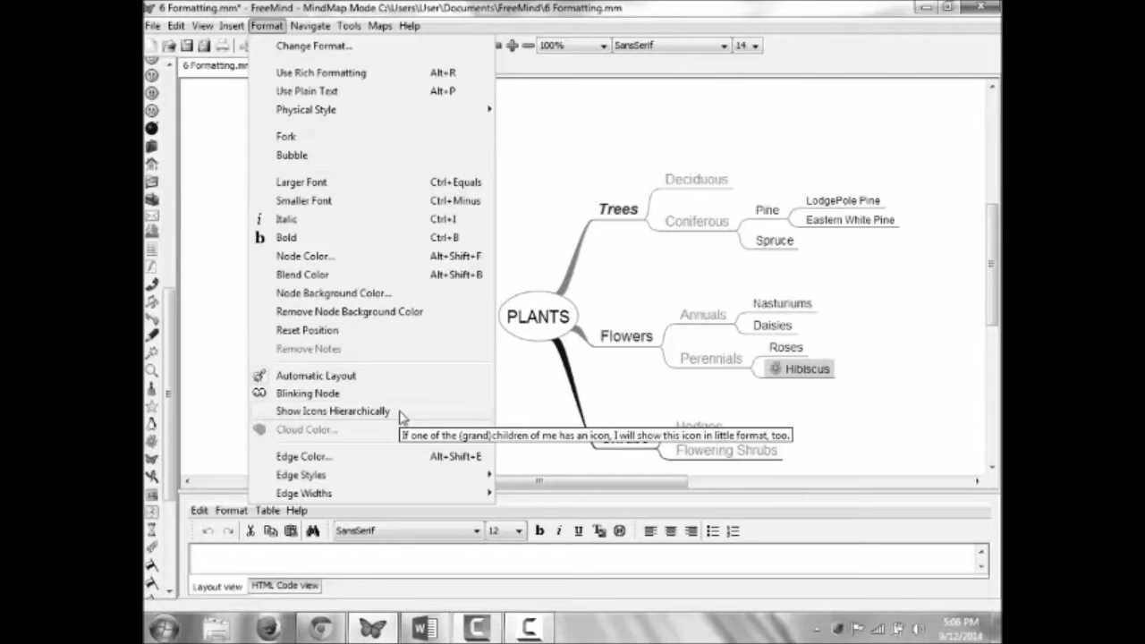
left_click(400, 412)
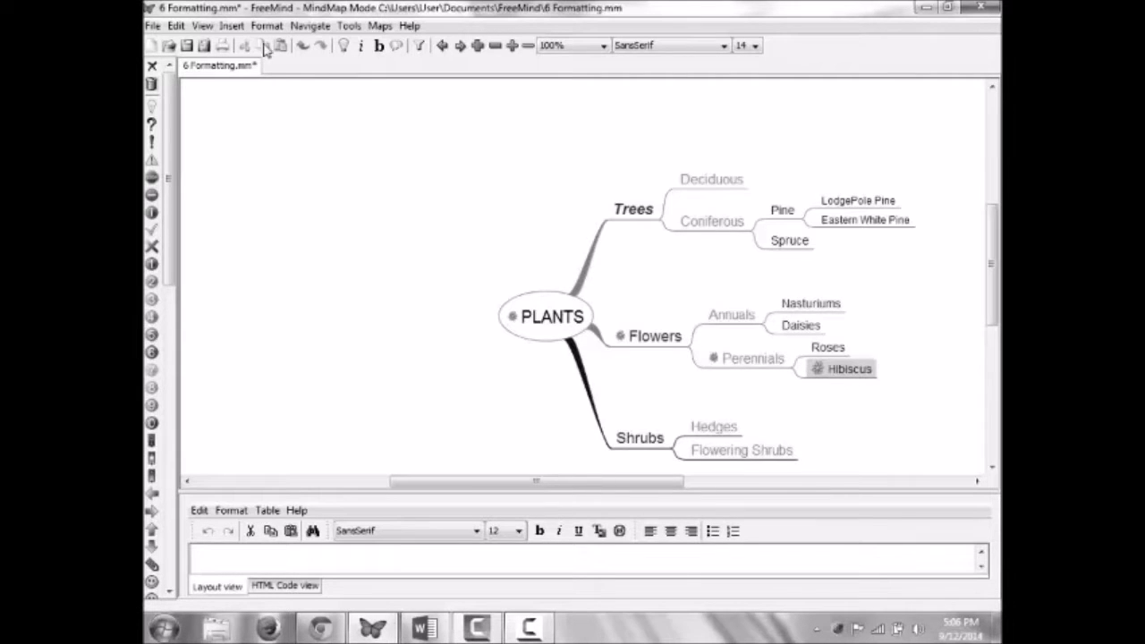
Step: Remove the icon from the Hibiscus node and dismiss the Format menu
left_click(152, 67)
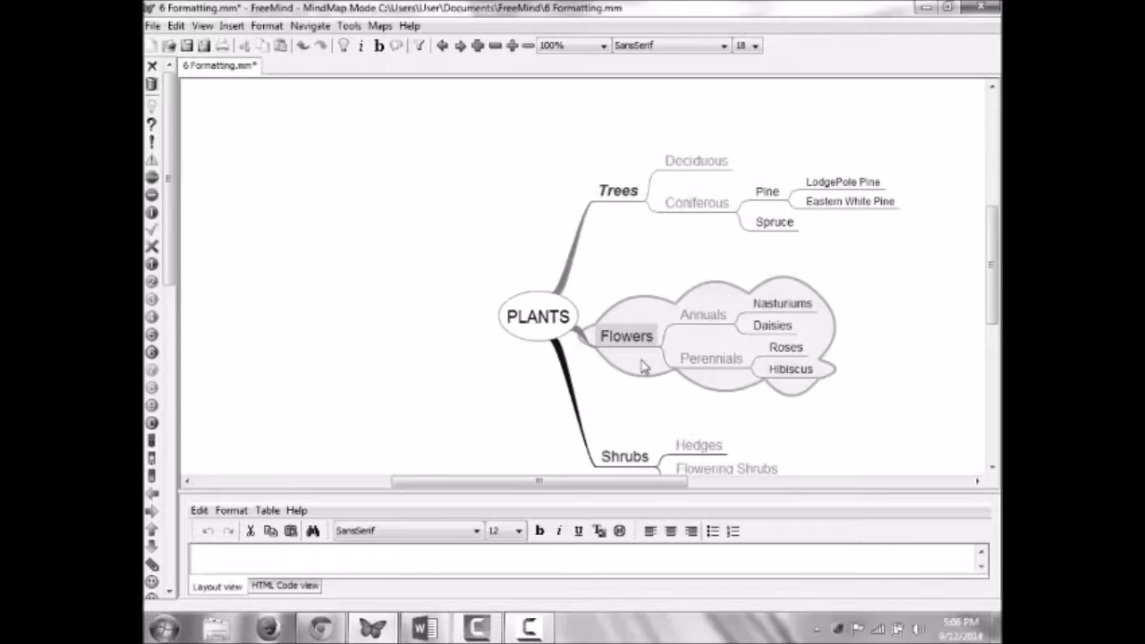
left_click(267, 26)
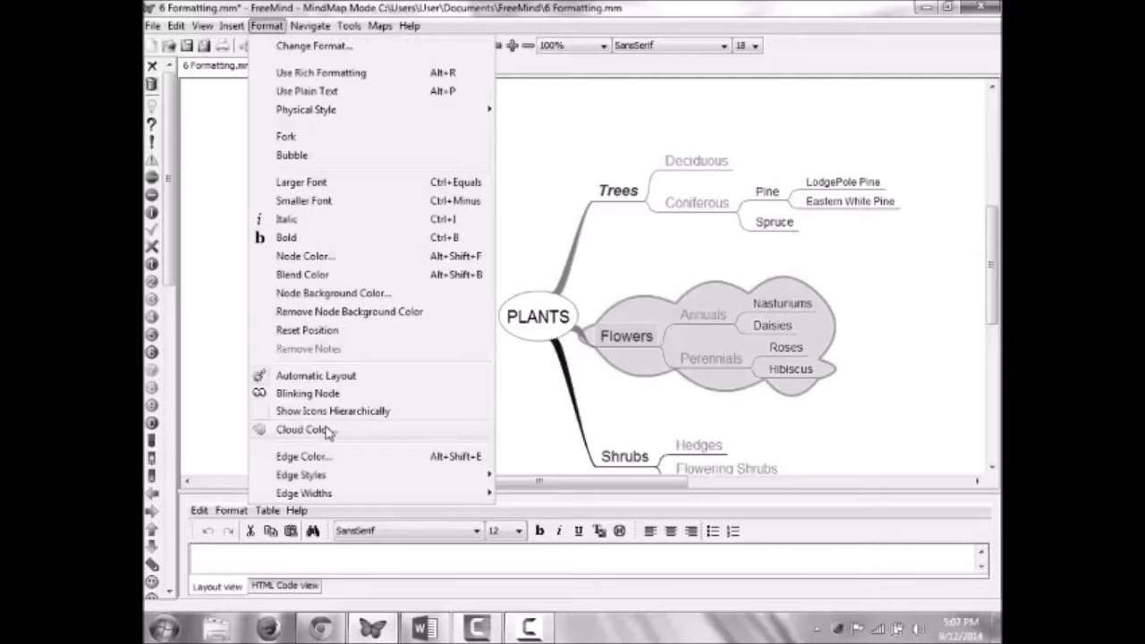
left_click(986, 321)
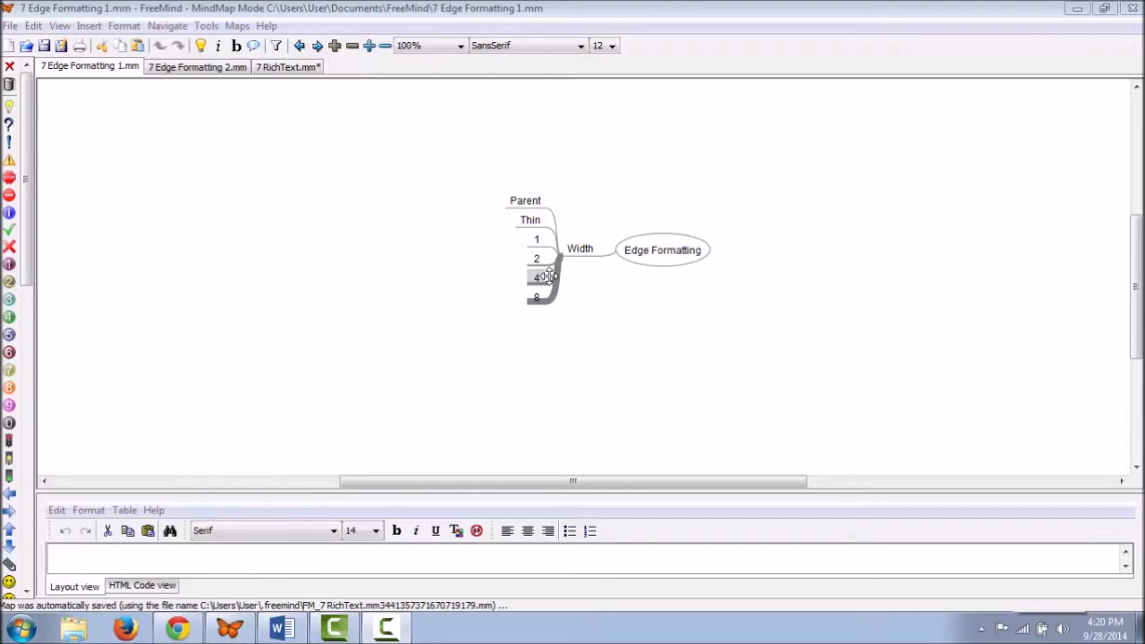
Step: Colour the 4 node's edge teal with Format > Edge Color
left_click(124, 25)
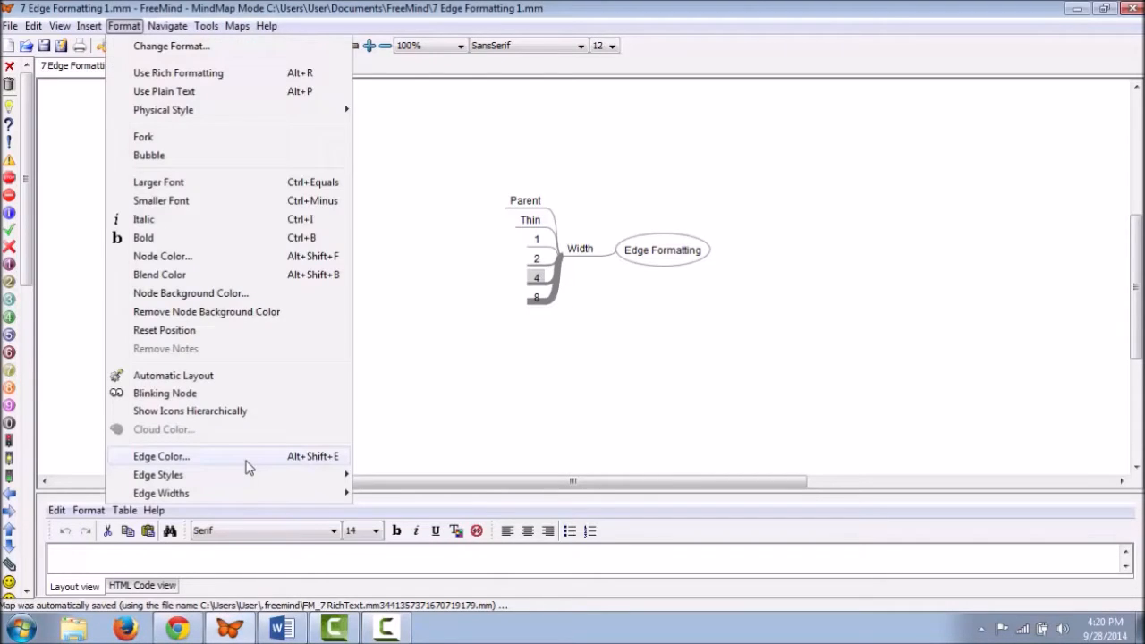
left_click(248, 458)
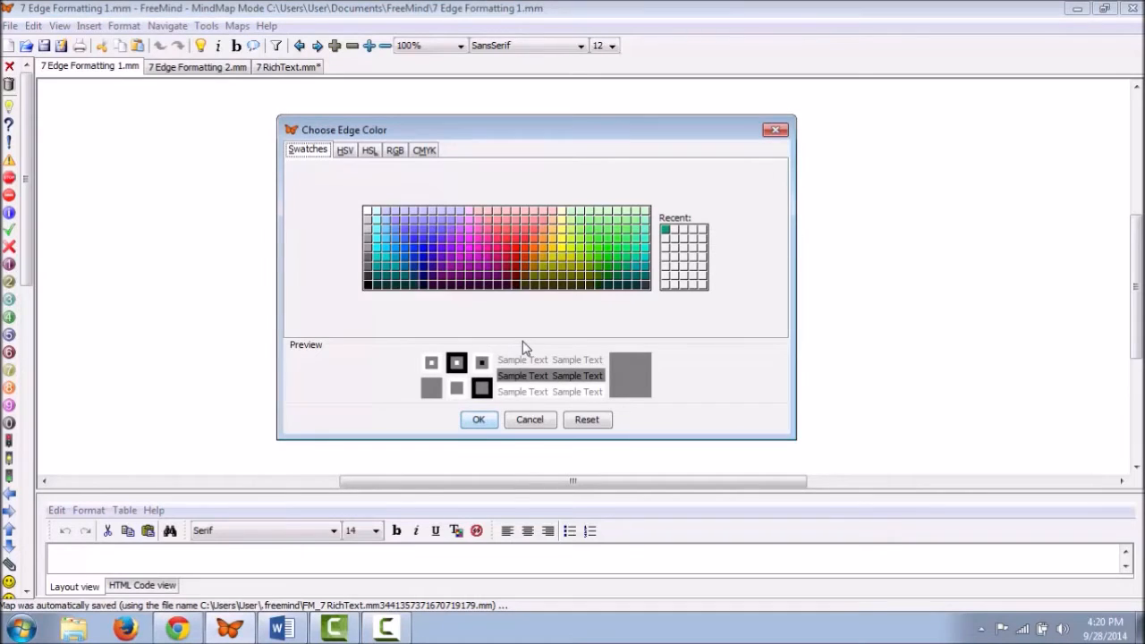
left_click(635, 265)
left_click(479, 423)
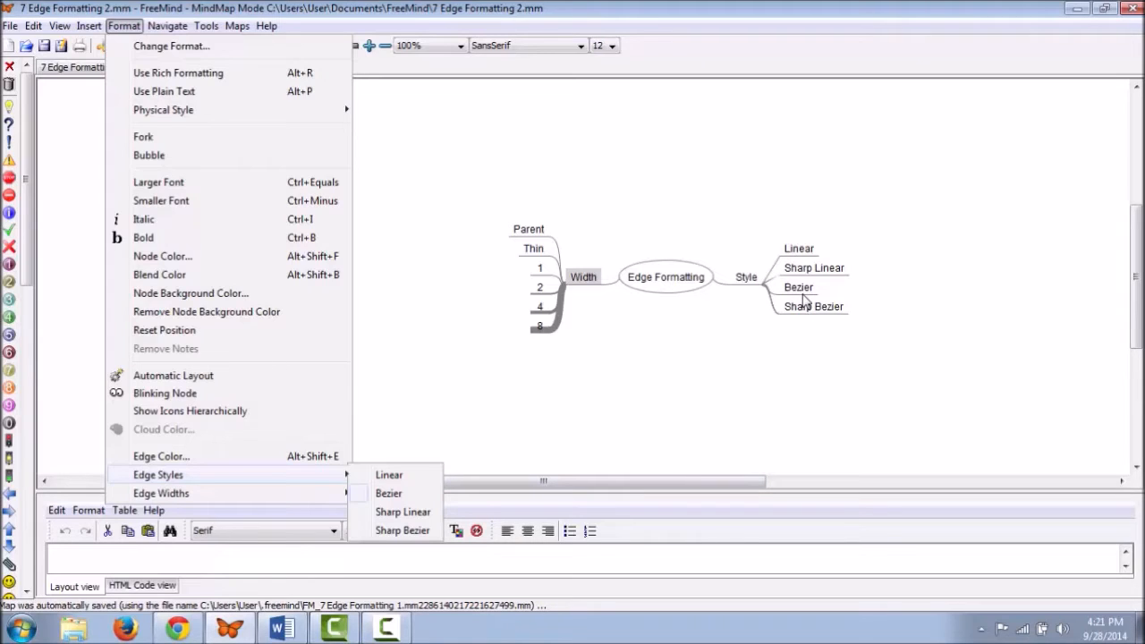
mouse_move(281, 496)
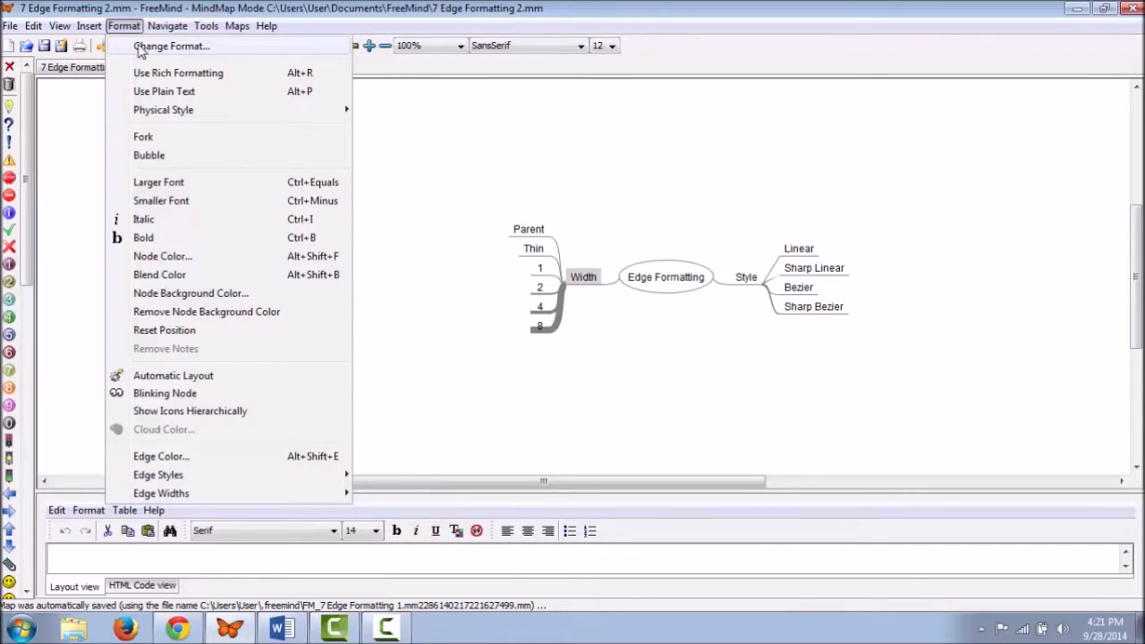
Step: Change the Width branch nodes' style from fork to Bubble in Change Format
left_click(140, 49)
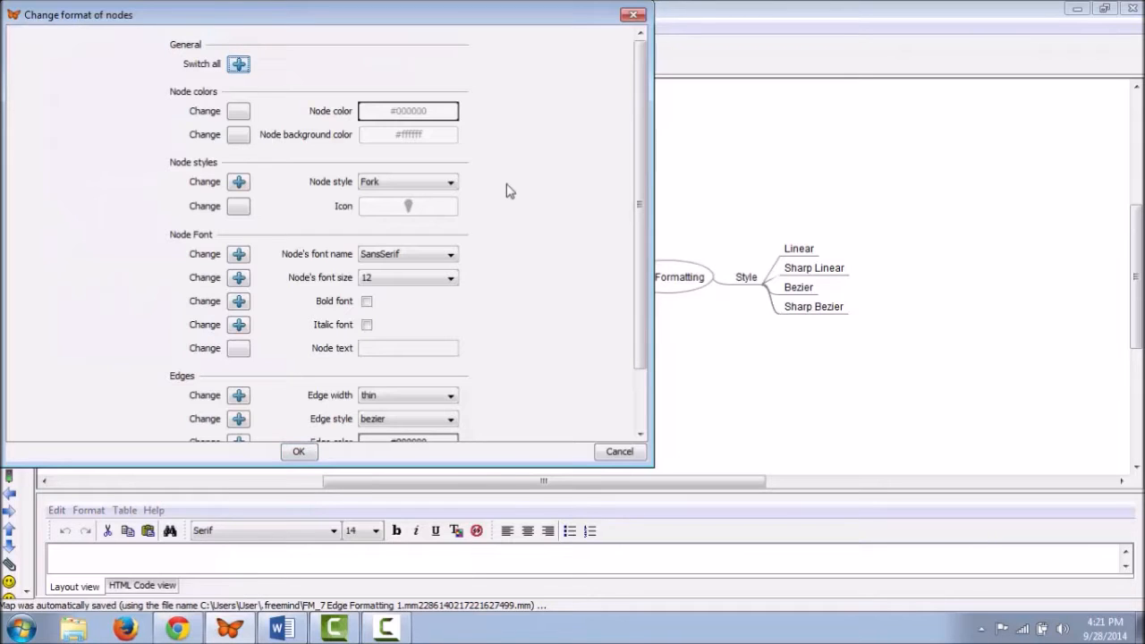
scroll(500, 179, "down", 2)
scroll(498, 178, "up", 1)
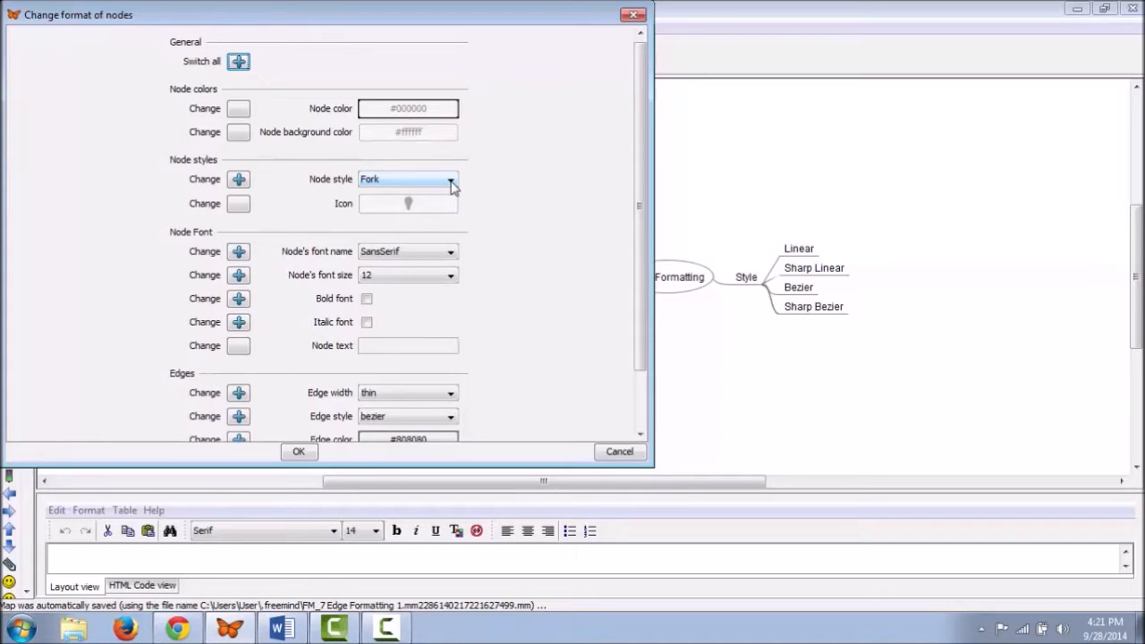
left_click(451, 184)
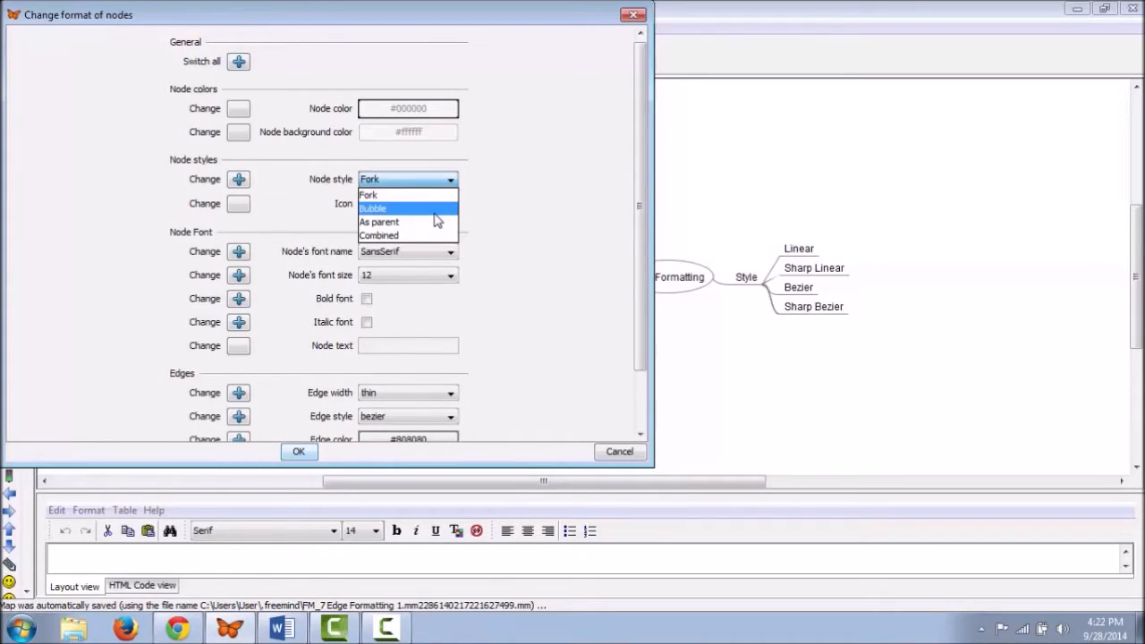
left_click(435, 211)
left_click(299, 452)
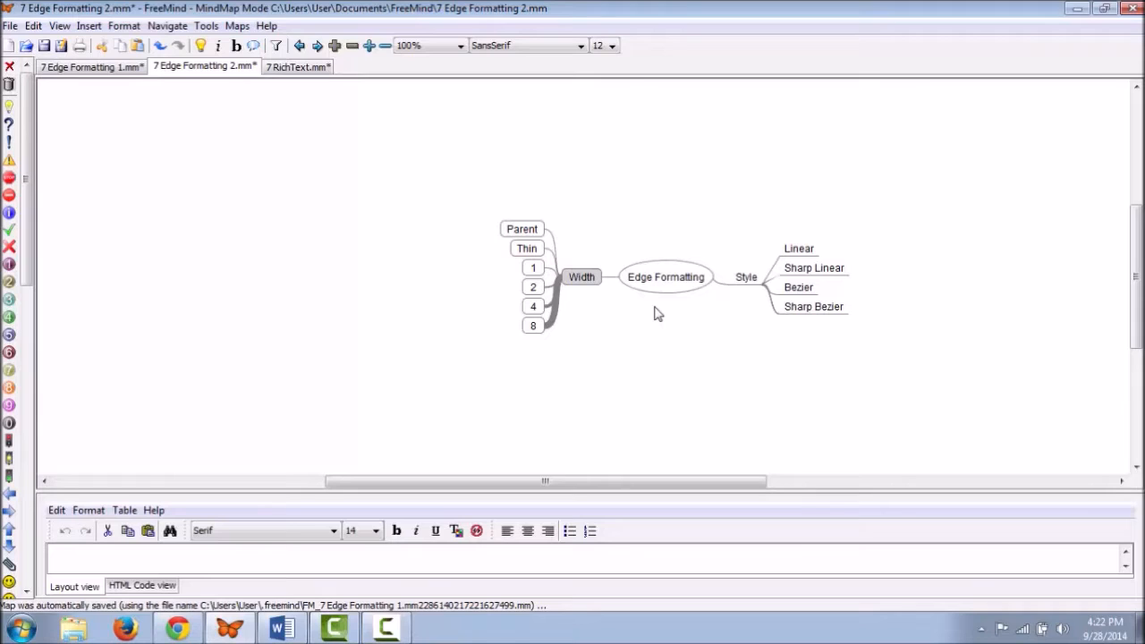
Step: Open Manage Patterns and inspect Needs action, Detail, Folder, Larger Topic, Open Question and AutomaticMindMapRoot
left_click(125, 25)
mouse_move(316, 113)
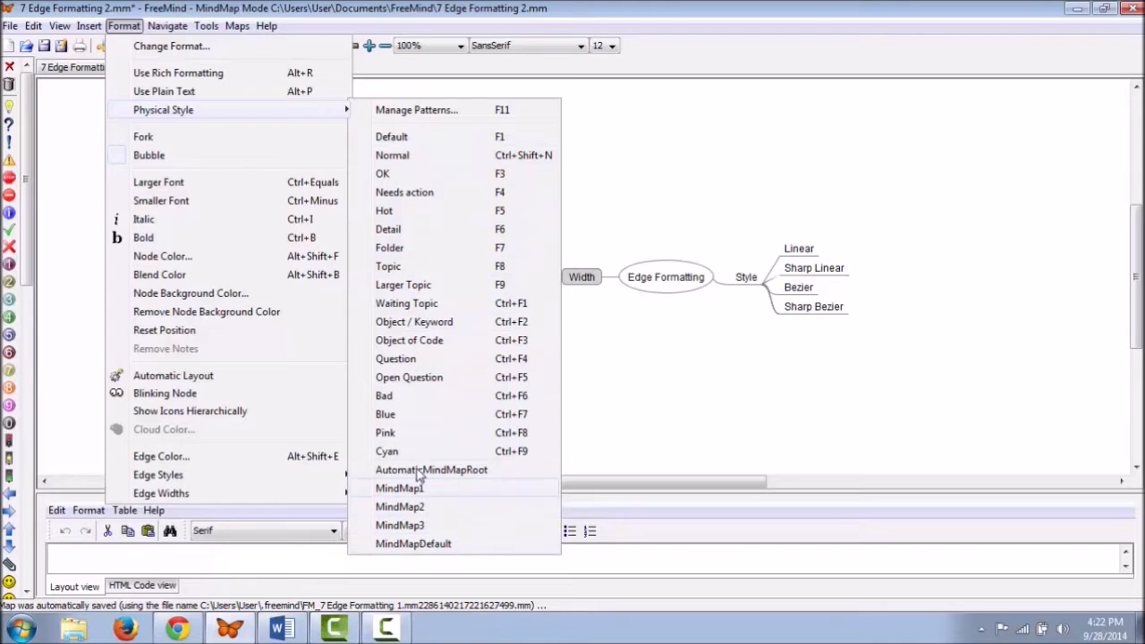
left_click(470, 110)
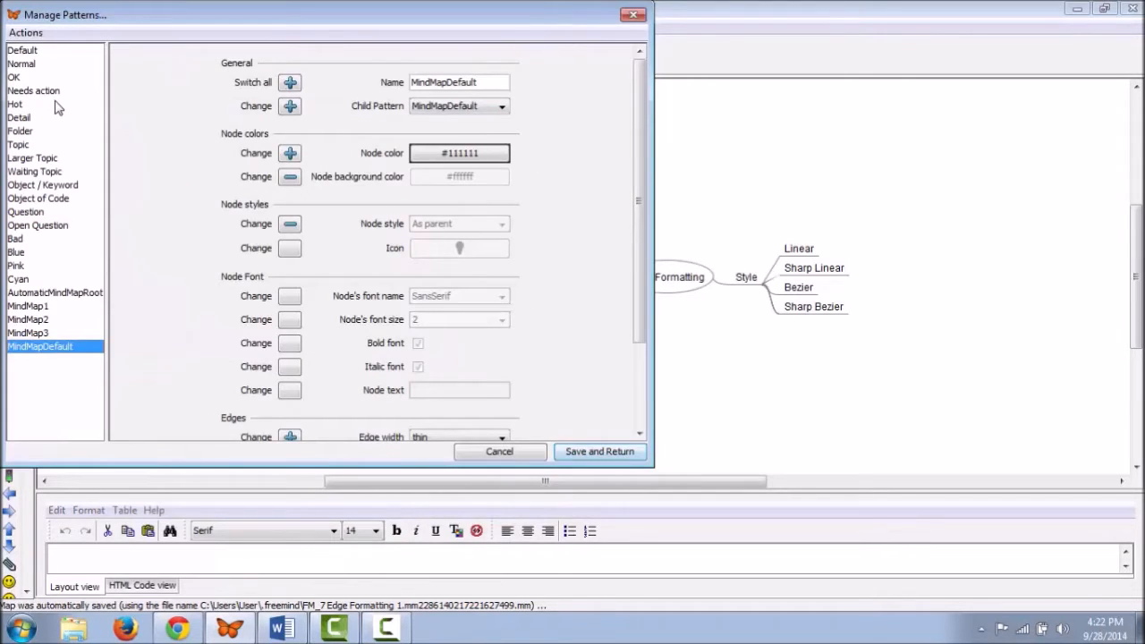
left_click(52, 78)
left_click(47, 117)
left_click(45, 130)
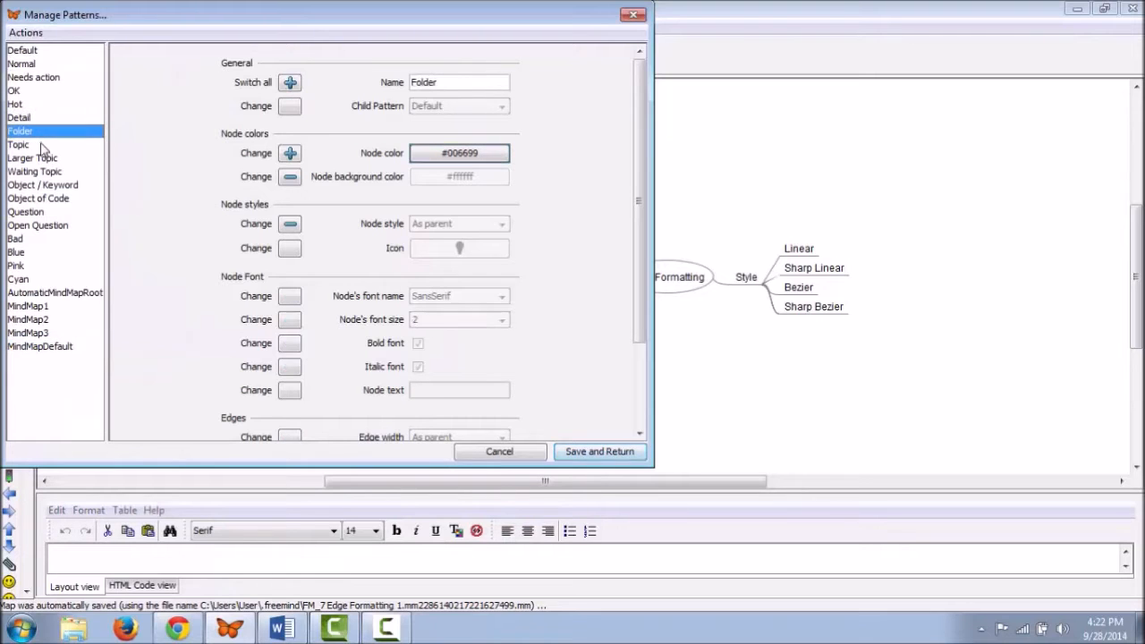
left_click(41, 158)
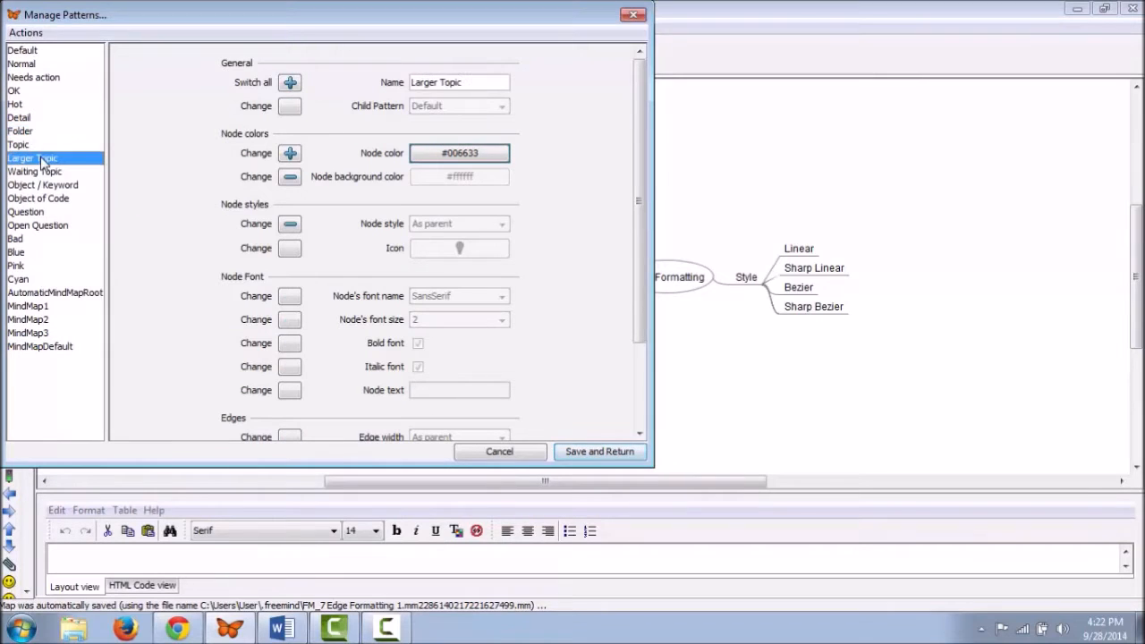
left_click(58, 227)
left_click(61, 294)
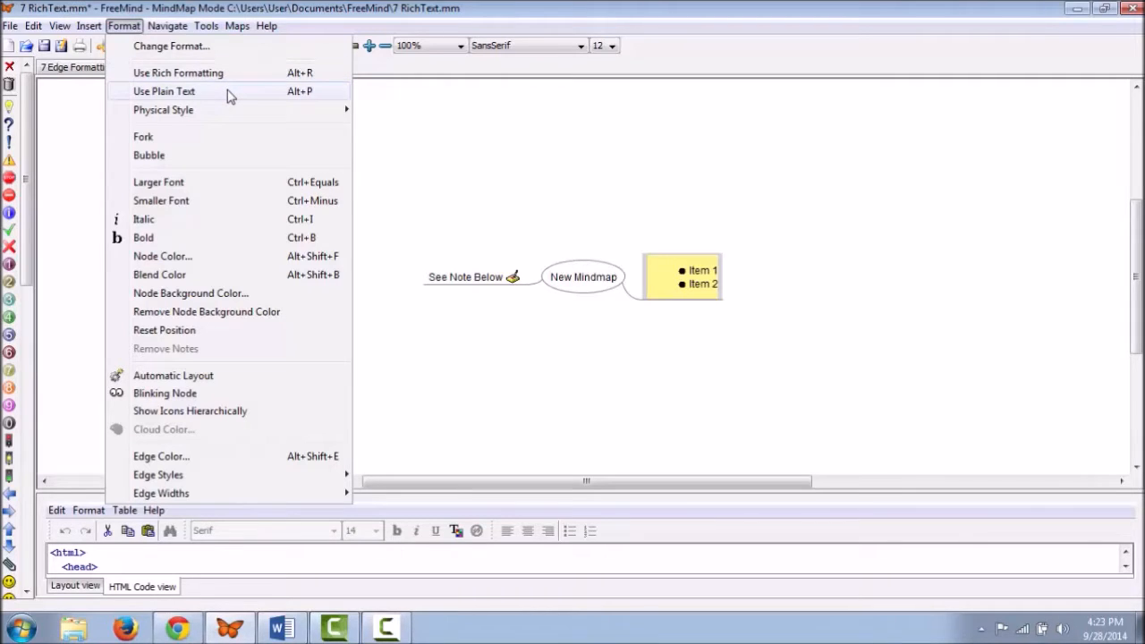
Step: Try plain text and undo it, then set See Note Below to Comic Sans MS 16, bold italic
left_click(229, 96)
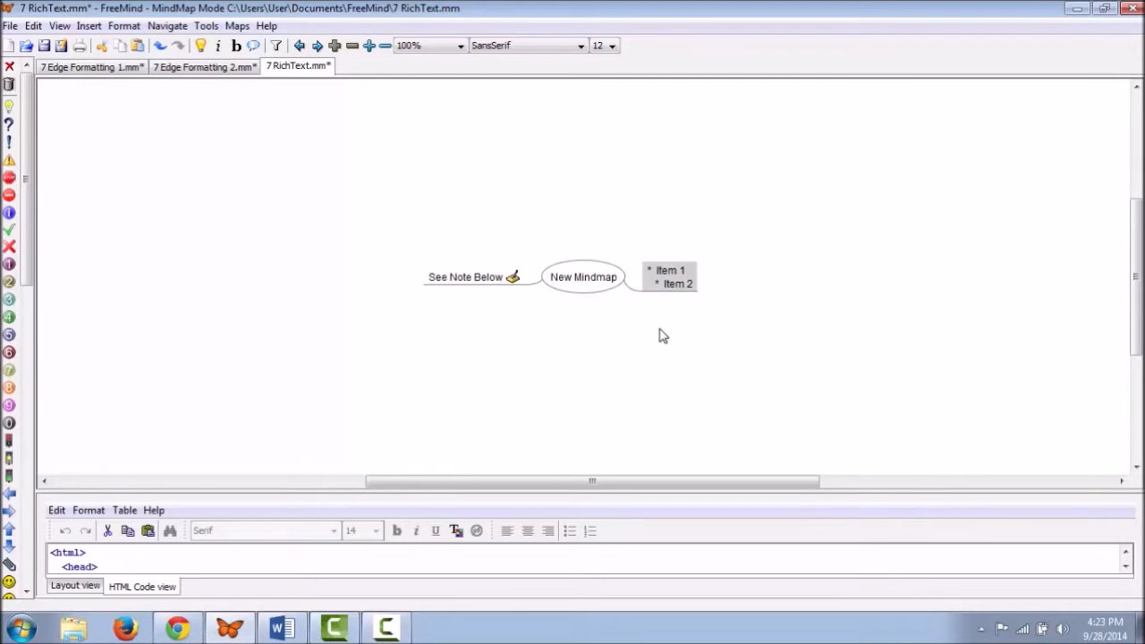
key("ctrl+z")
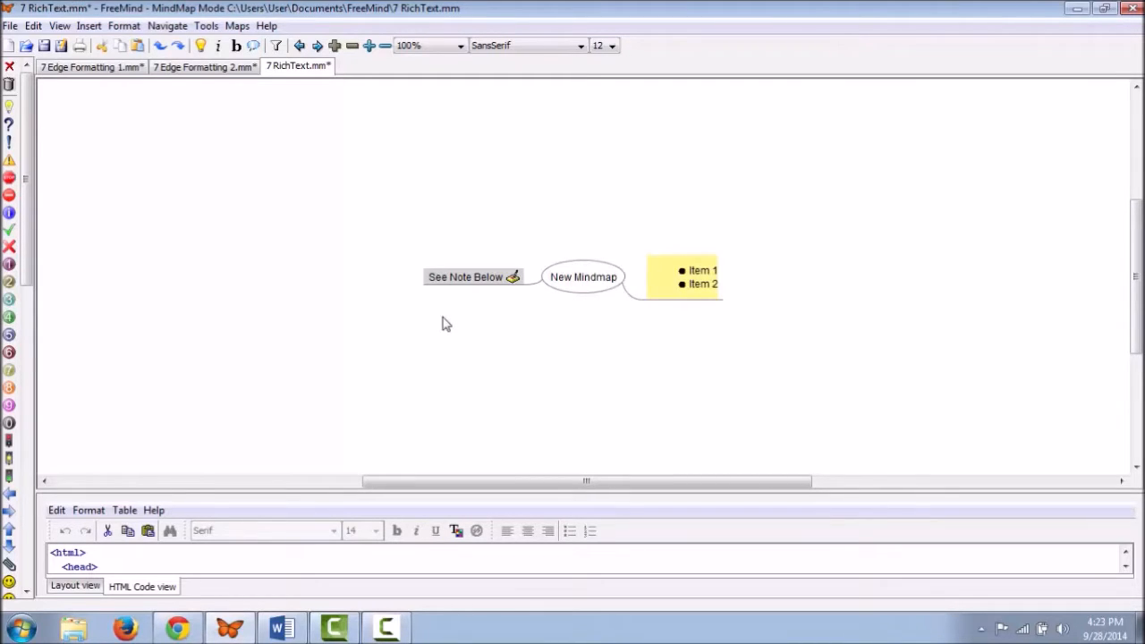
left_click(579, 45)
left_click(533, 157)
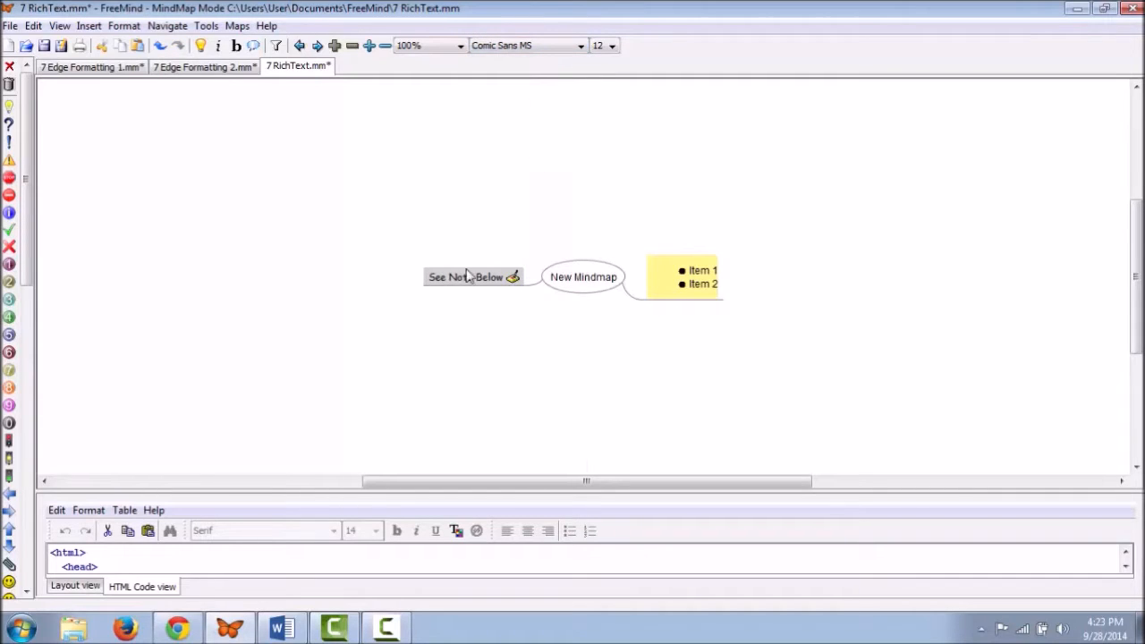
left_click(613, 45)
left_click(602, 112)
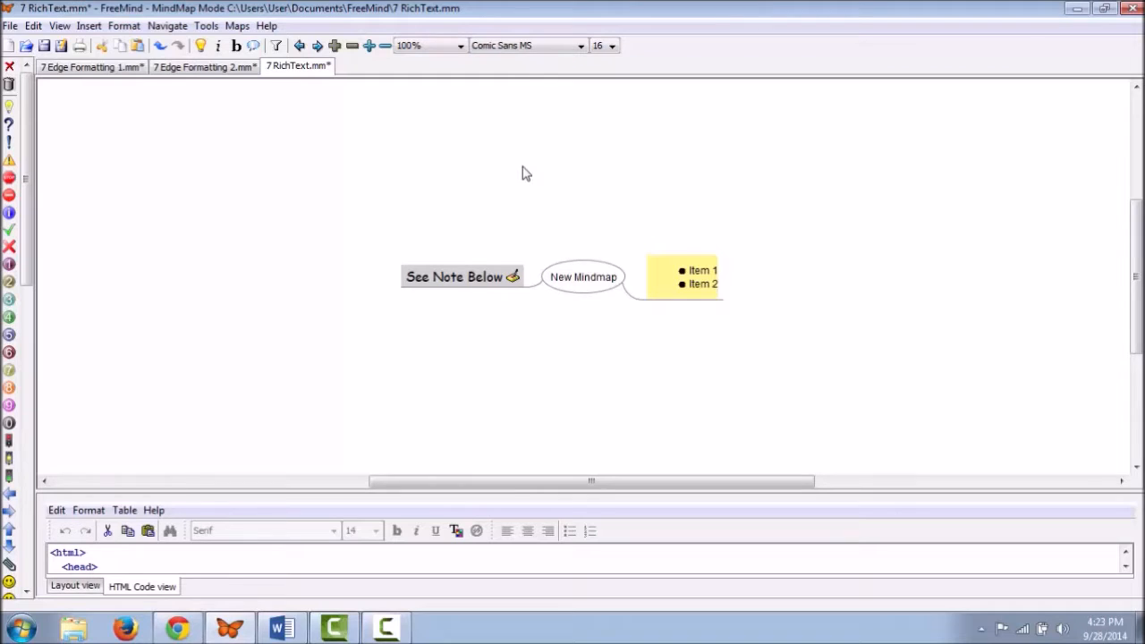
left_click(237, 47)
left_click(220, 47)
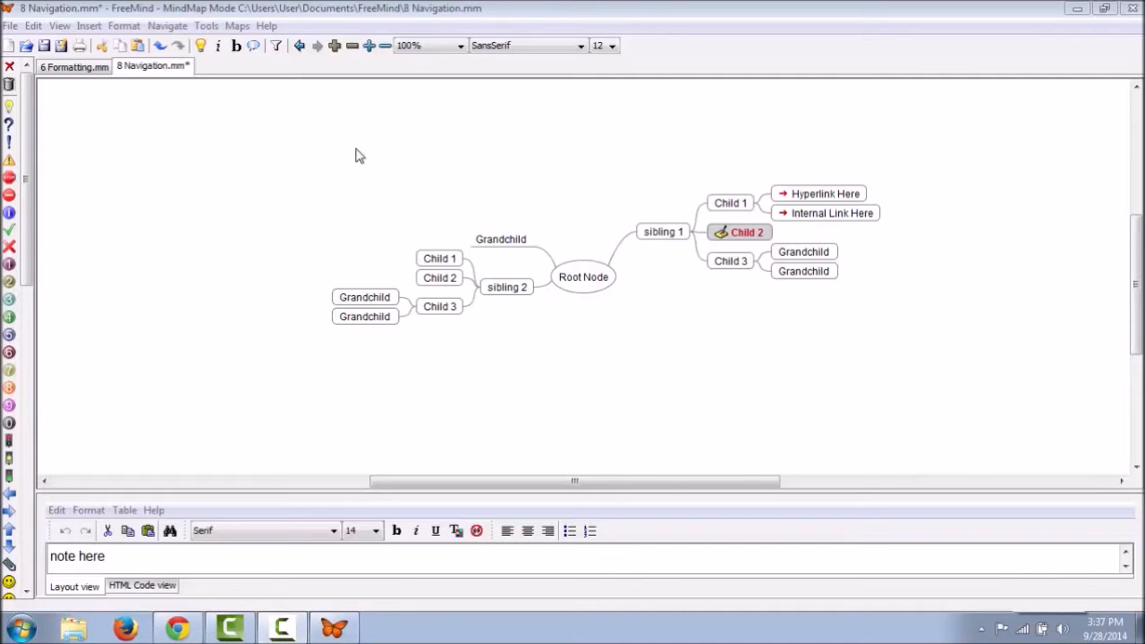
left_click(172, 25)
left_click(241, 51)
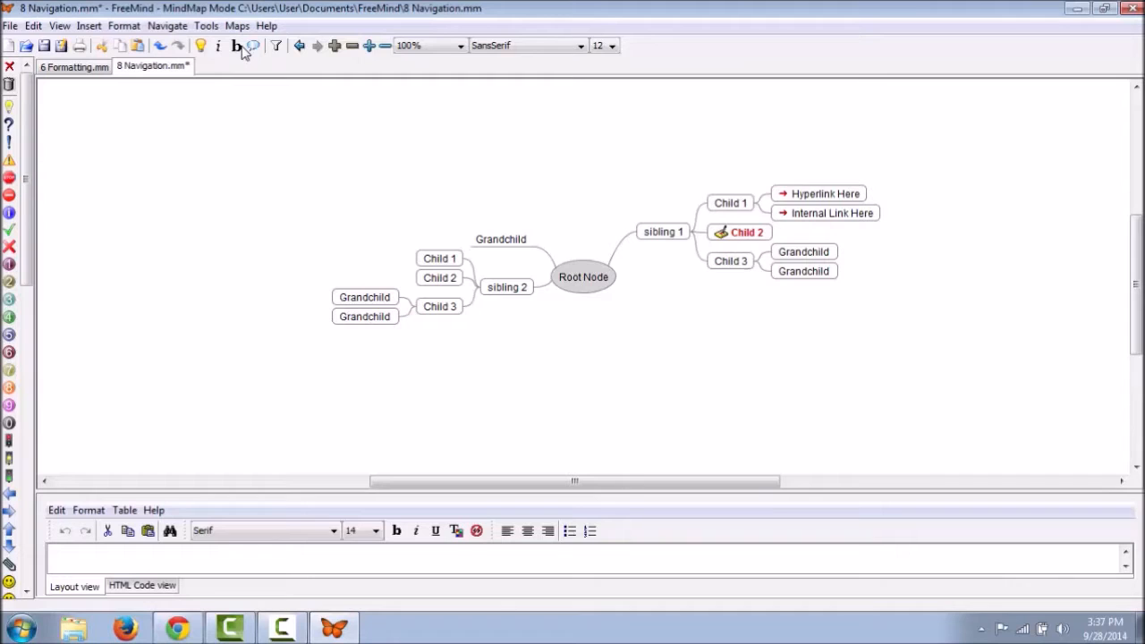
left_click(726, 234)
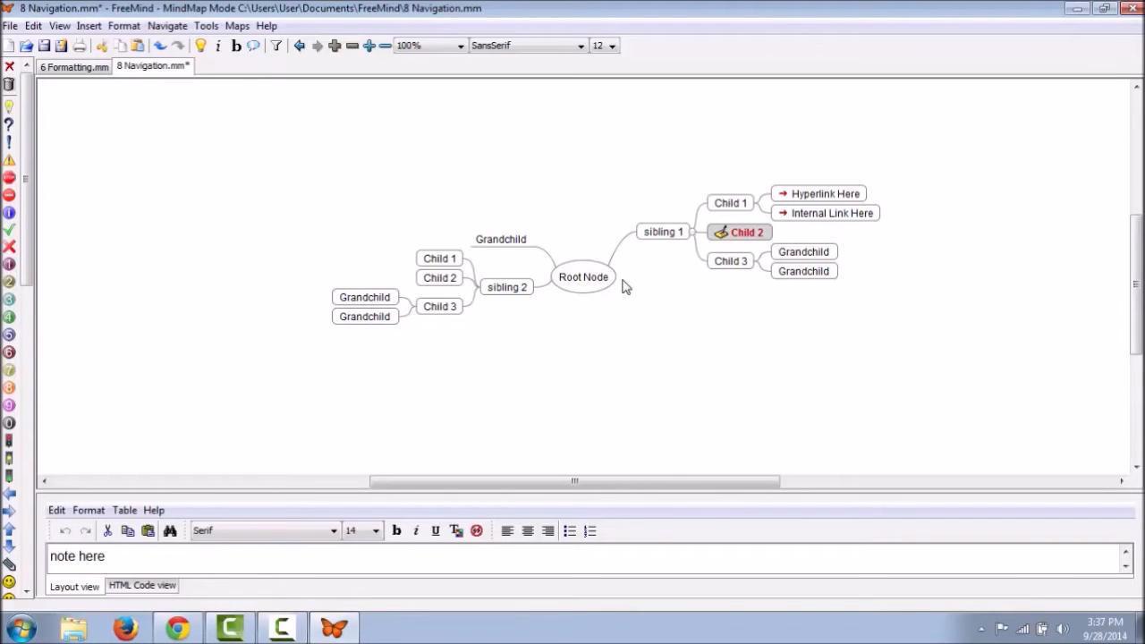
key("Escape")
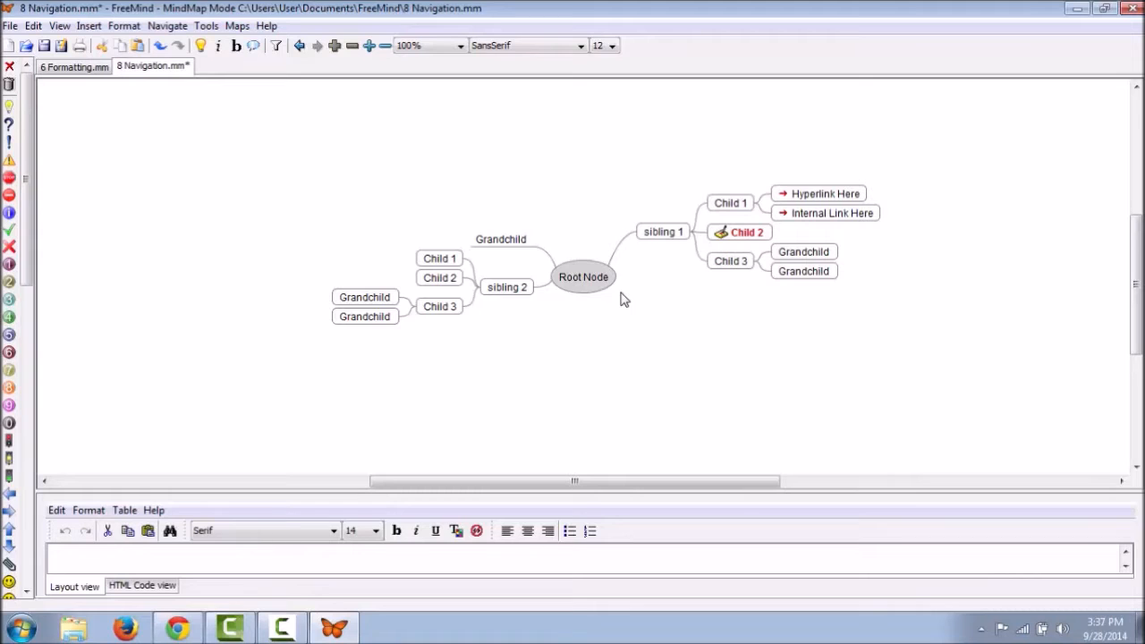
left_click(167, 26)
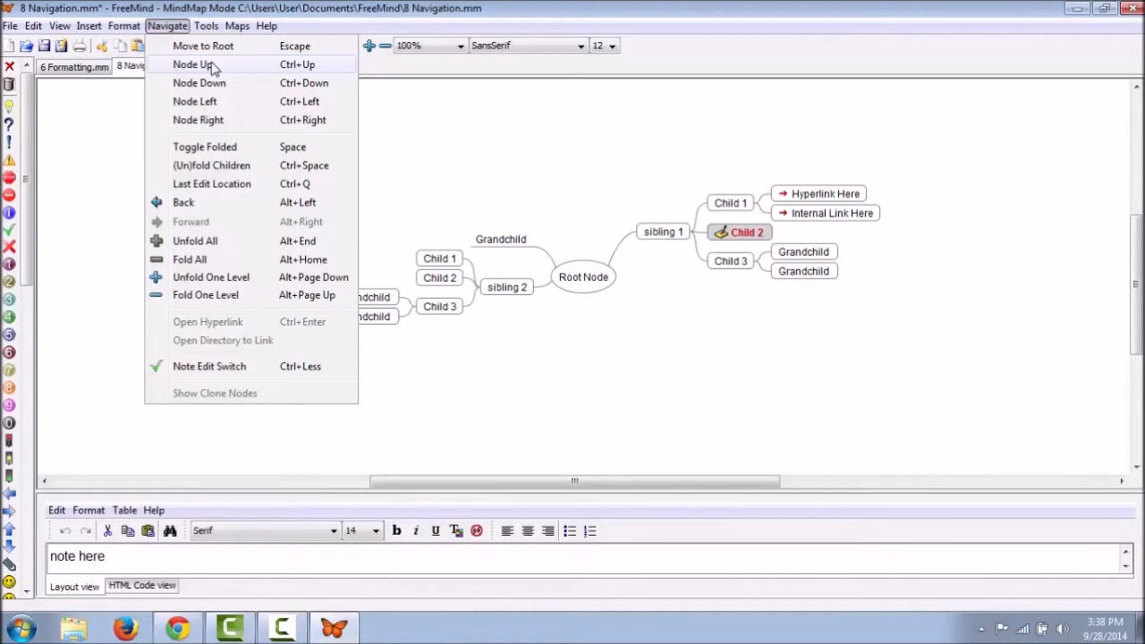
left_click(213, 69)
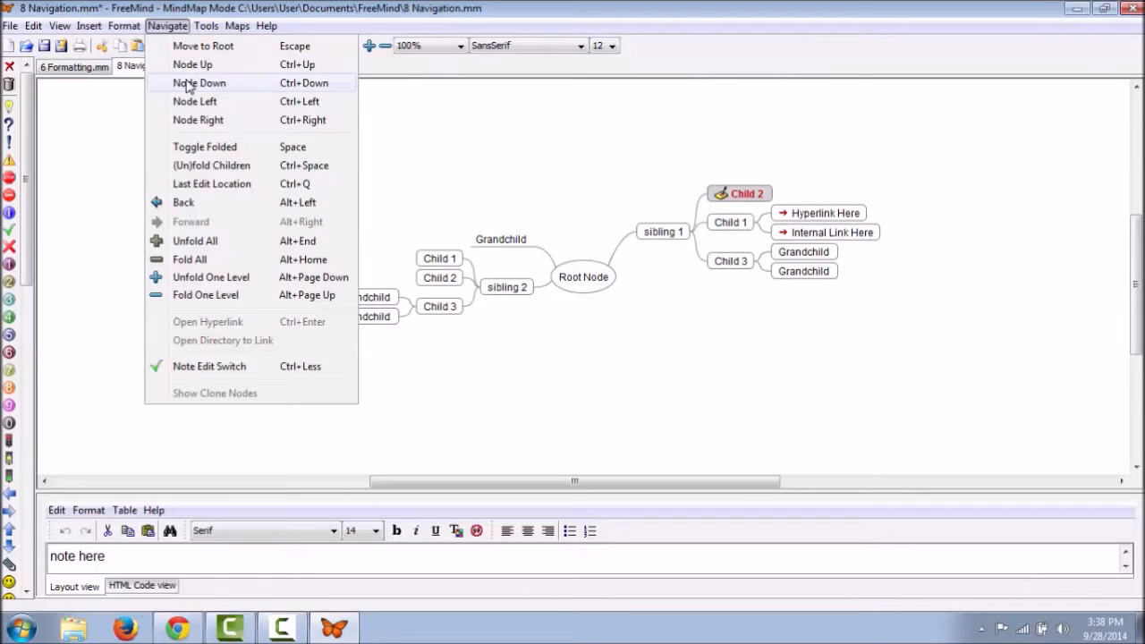
left_click(187, 83)
key("alt+n")
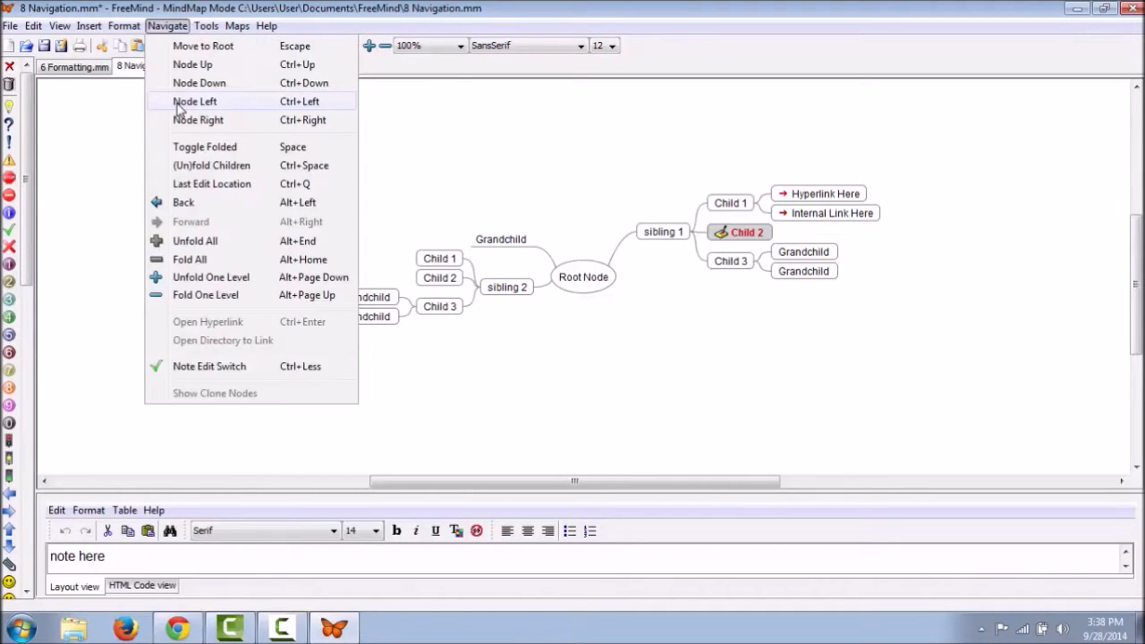
left_click(179, 102)
key("alt+n")
left_click(179, 119)
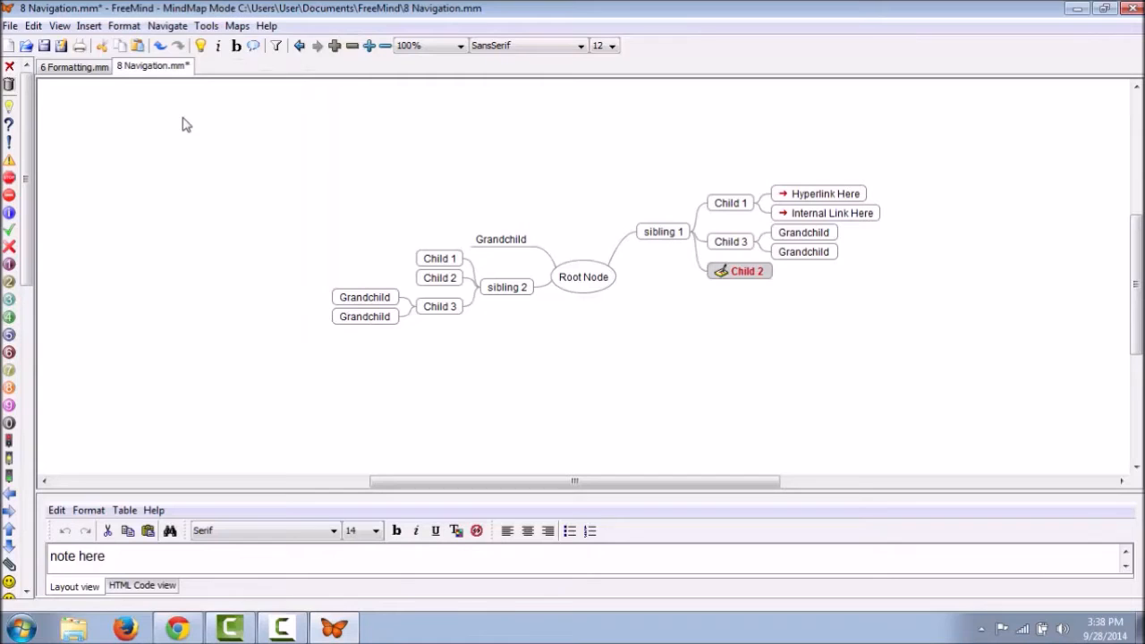
key("alt+n")
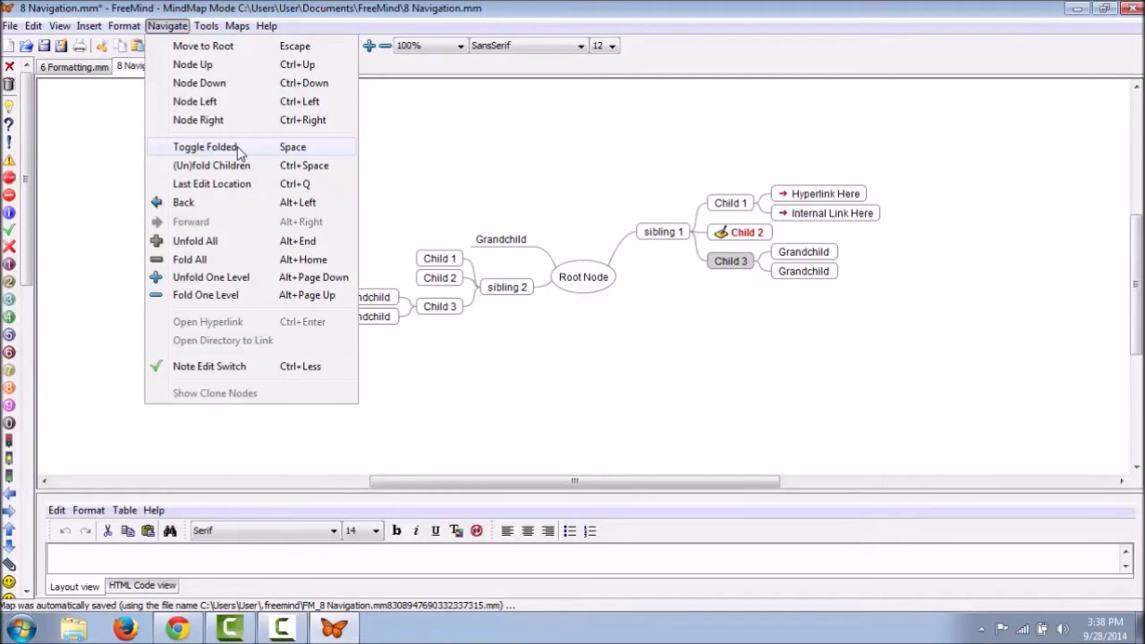
left_click(205, 147)
key("space")
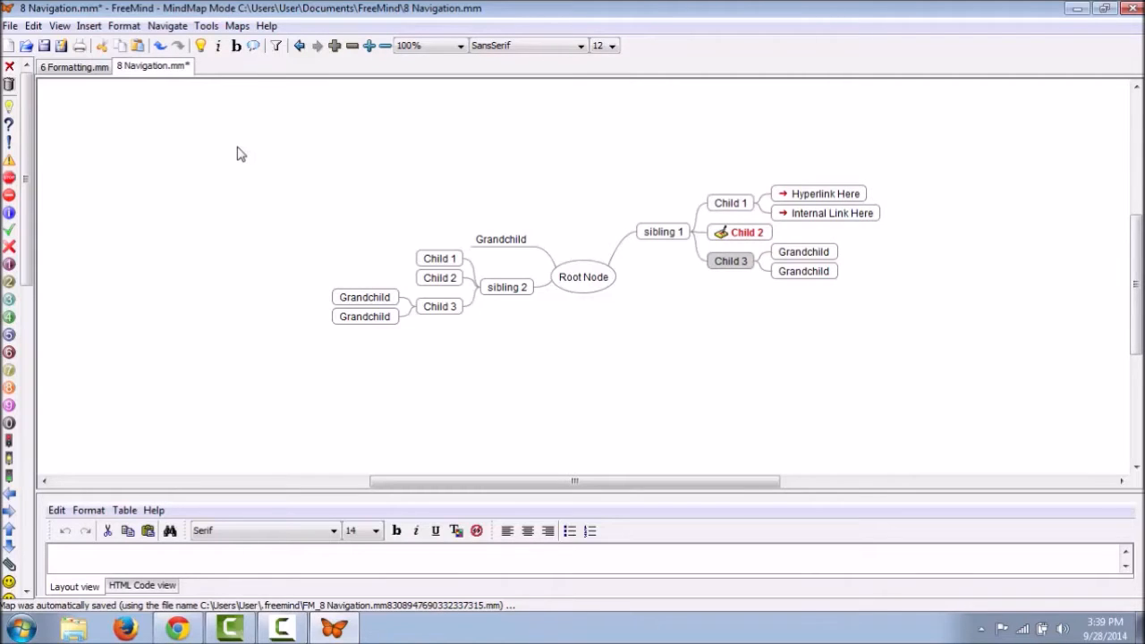
Step: Toggle Child 3's grandchildren, fold sibling 1's children, then jump to the last-edited node
key("space")
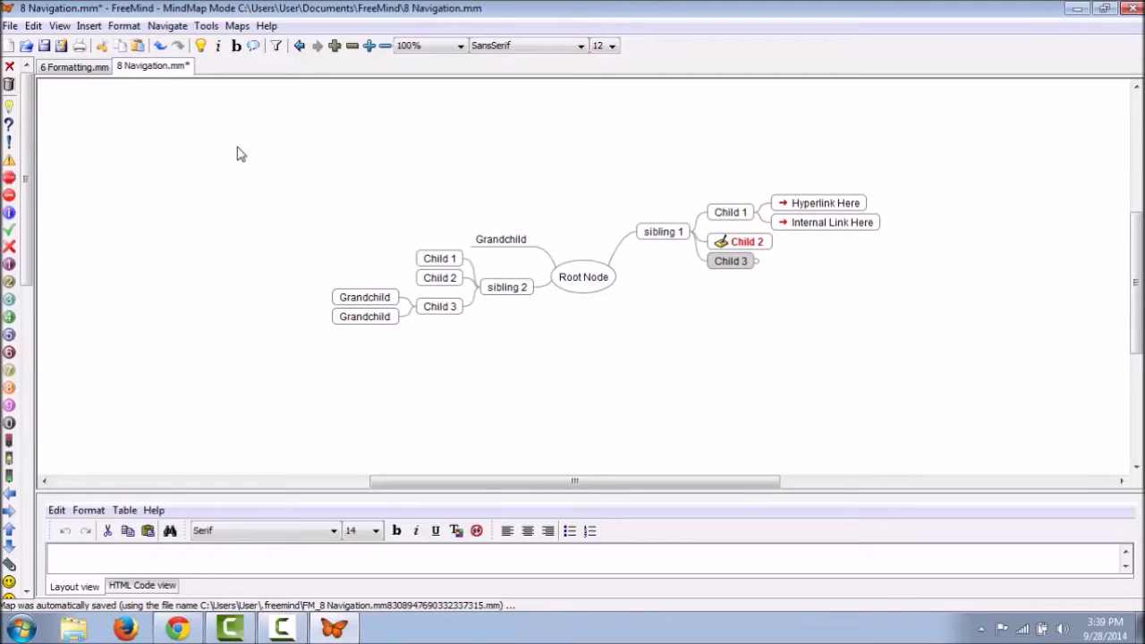
left_click(756, 262)
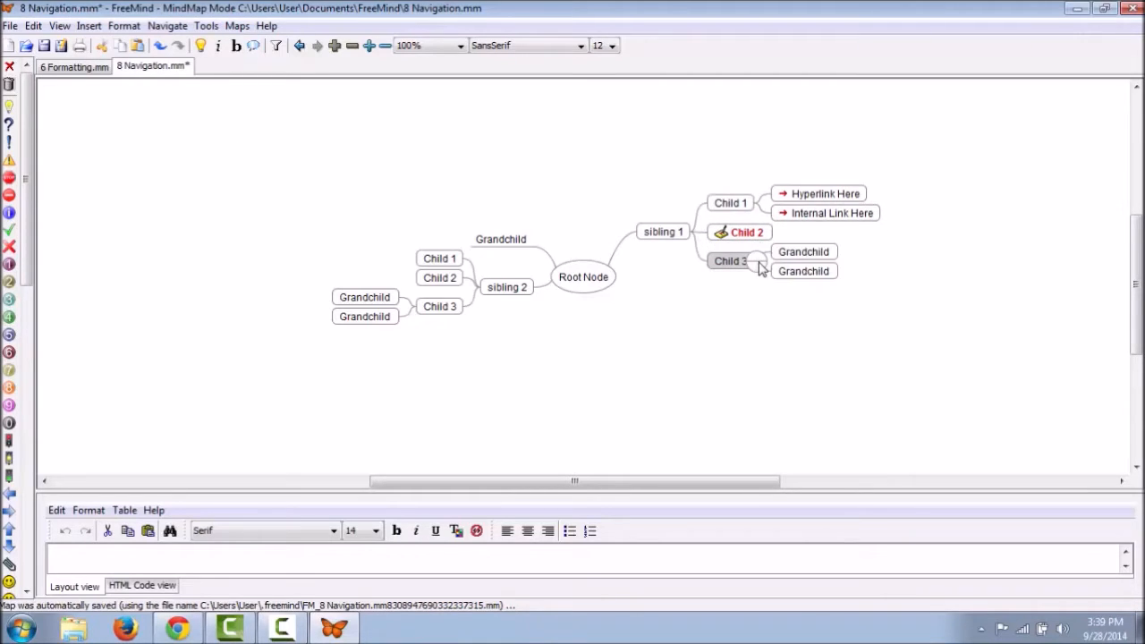
left_click(167, 26)
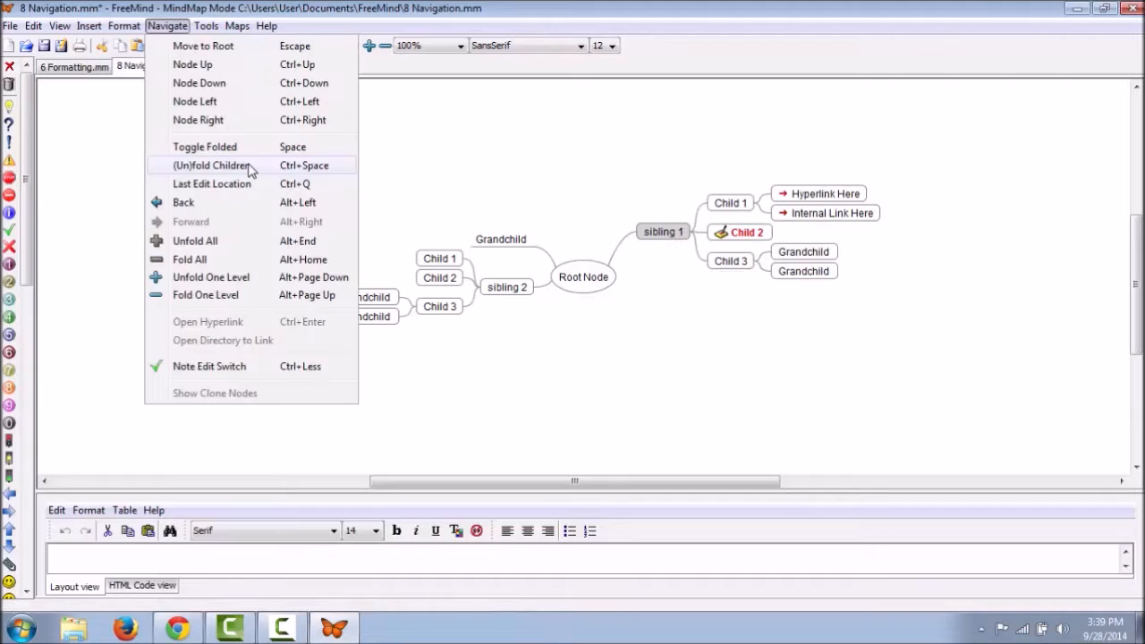
left_click(211, 165)
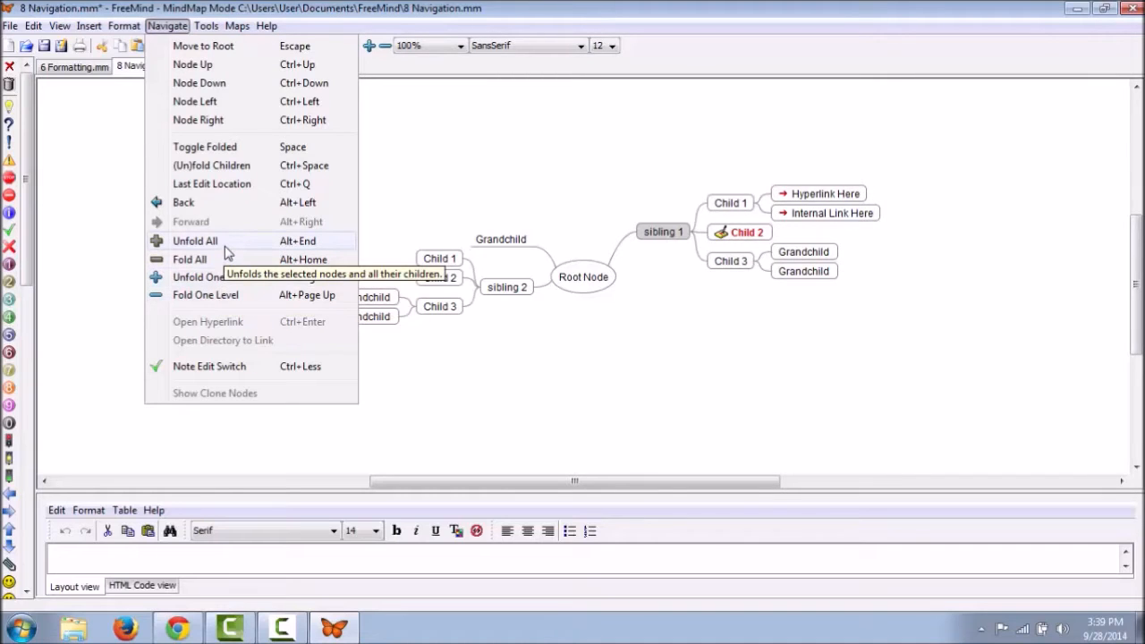
left_click(228, 186)
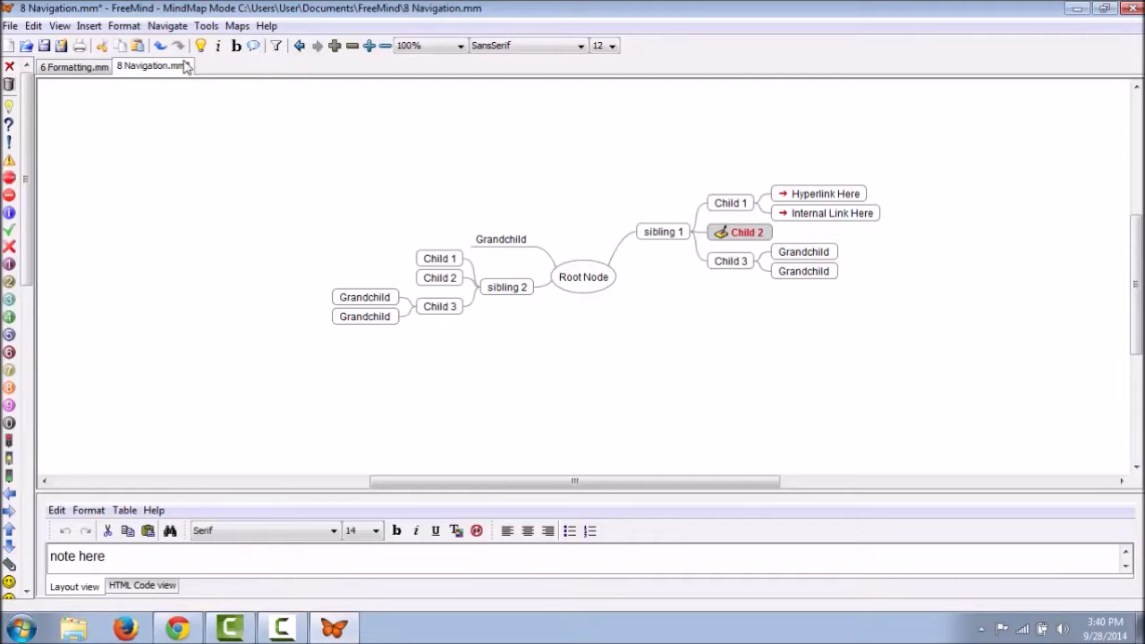
left_click(169, 26)
left_click(219, 204)
left_click(168, 26)
left_click(224, 223)
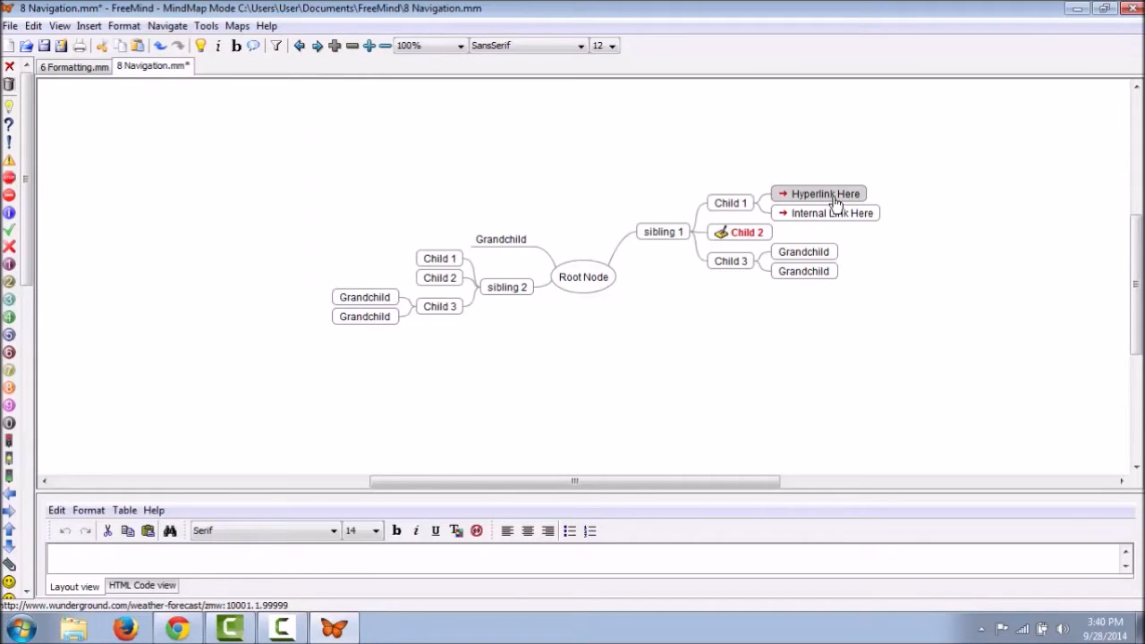
left_click(167, 26)
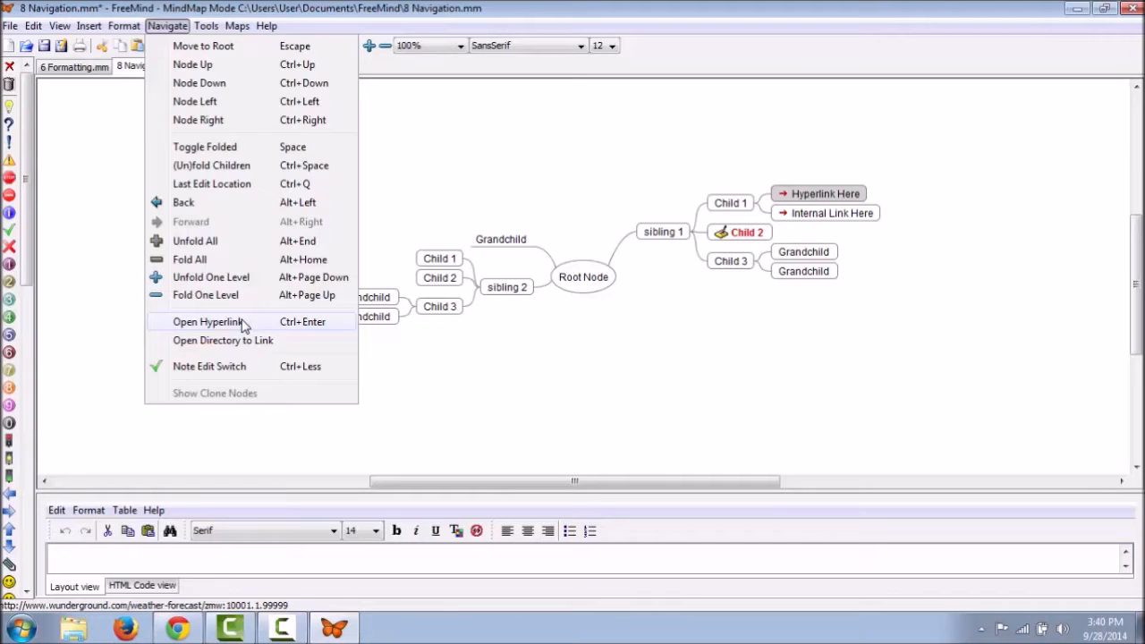
left_click(242, 324)
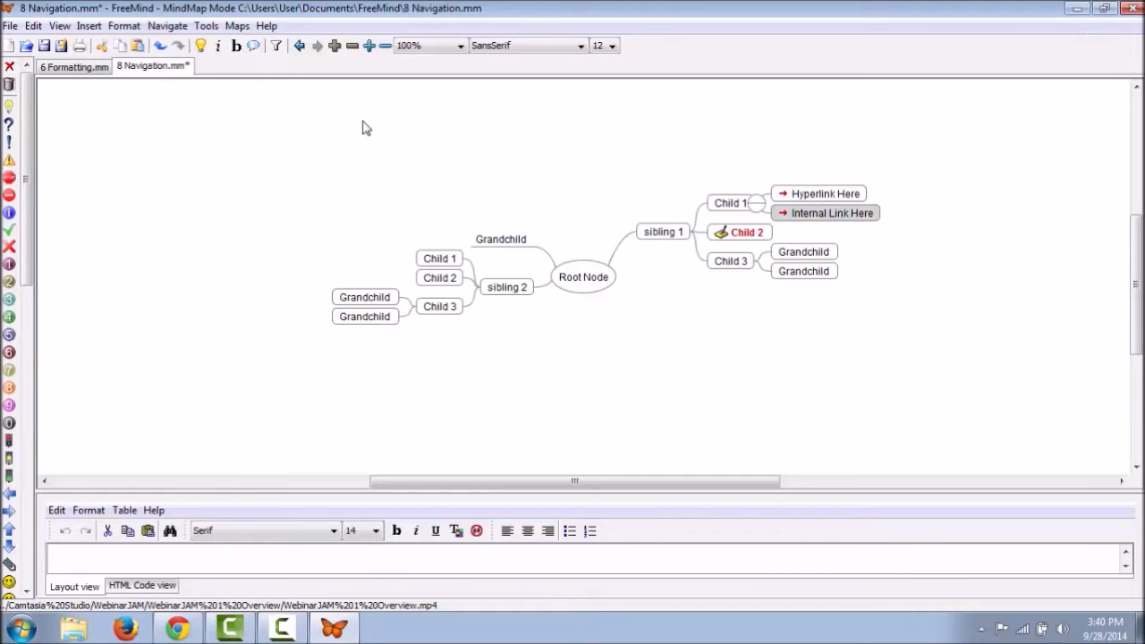
left_click(167, 26)
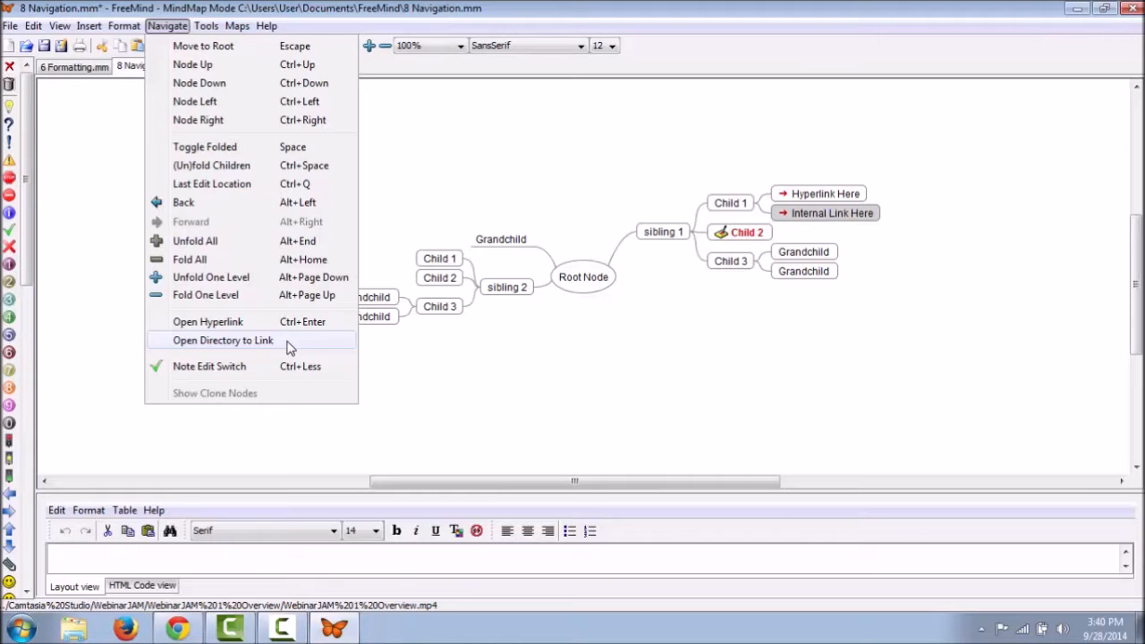
left_click(287, 340)
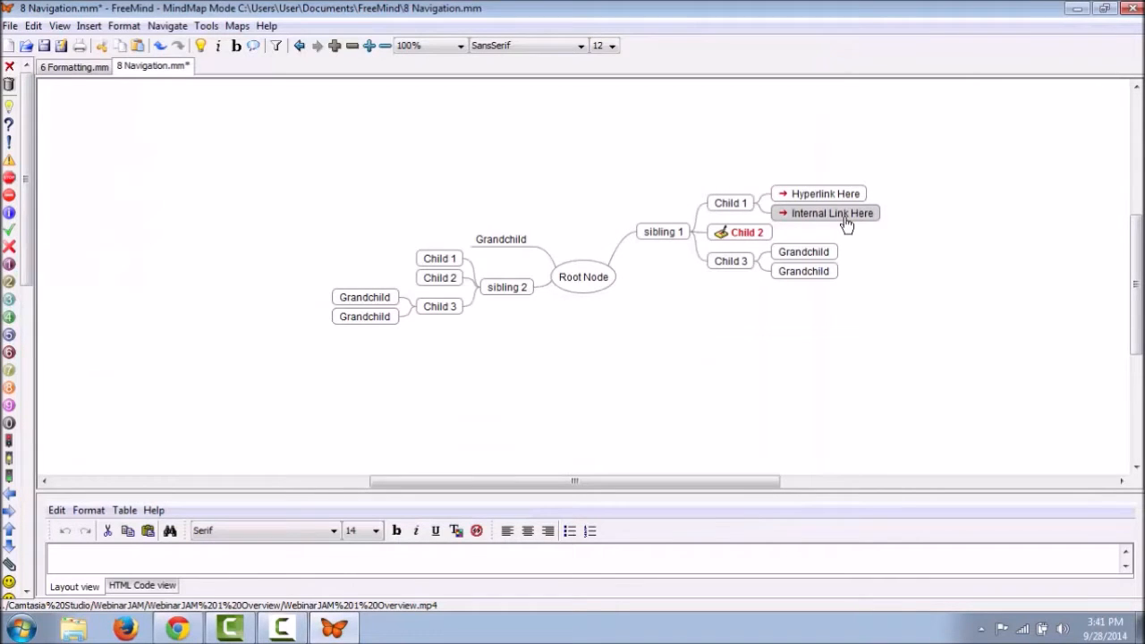
left_click(846, 225)
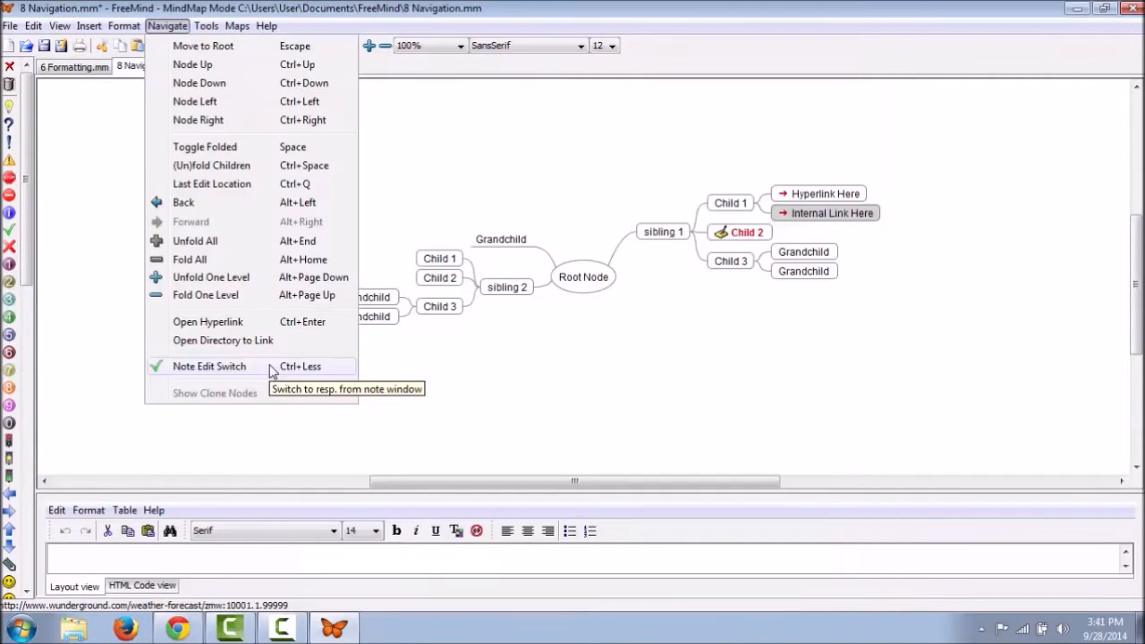
left_click(273, 367)
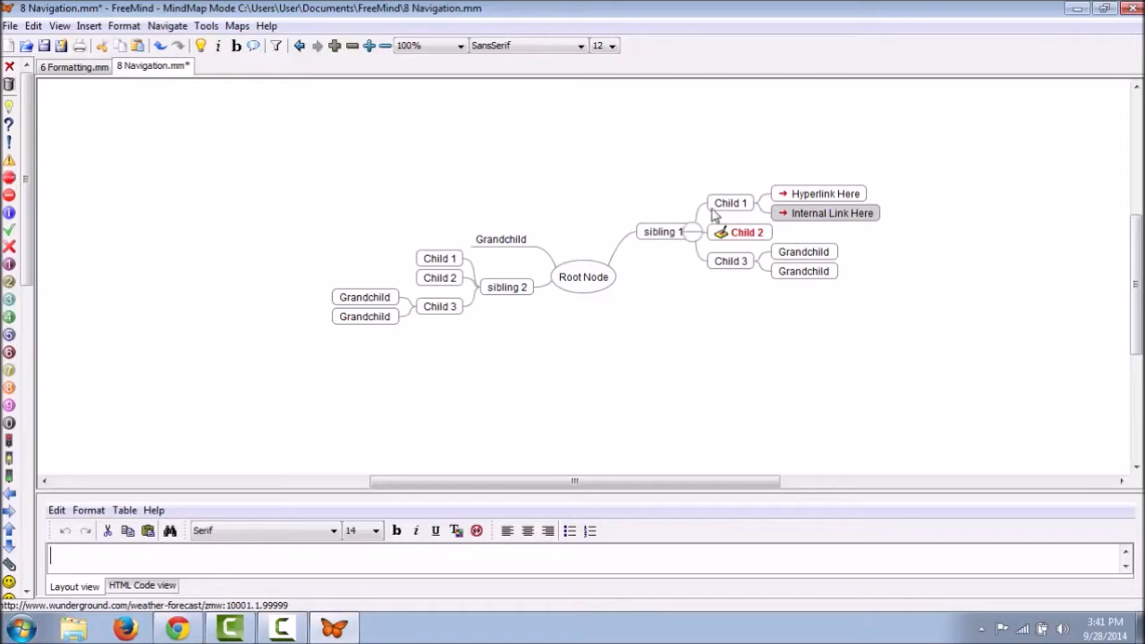
left_click(719, 261)
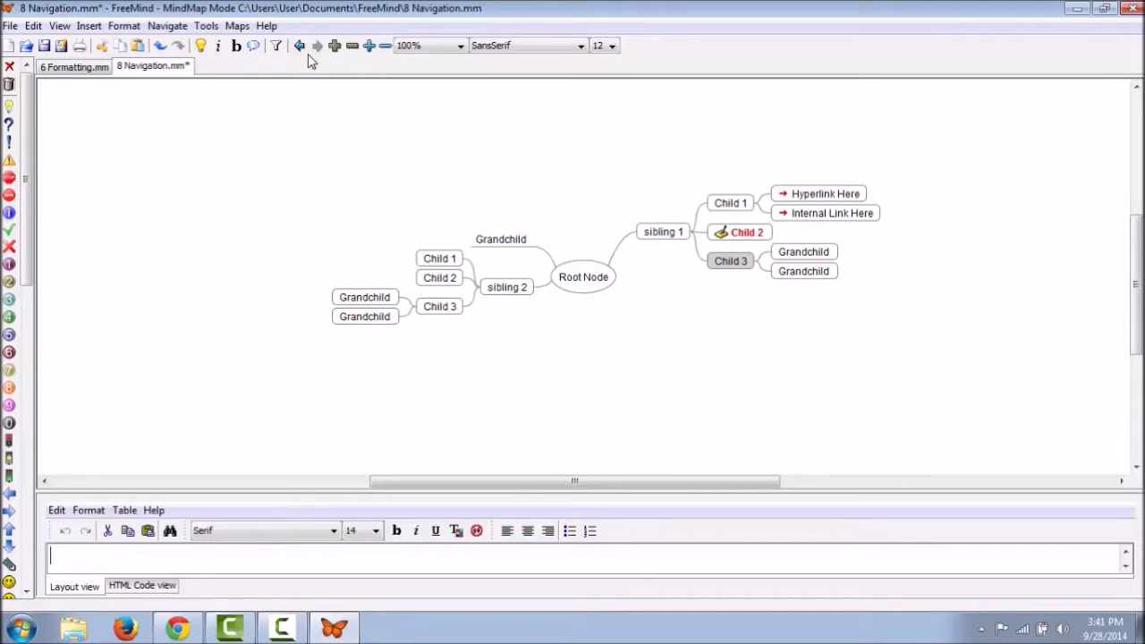
Step: Fold Child 3 under sibling 1 one level, hiding both its Grandchild nodes
left_click(353, 50)
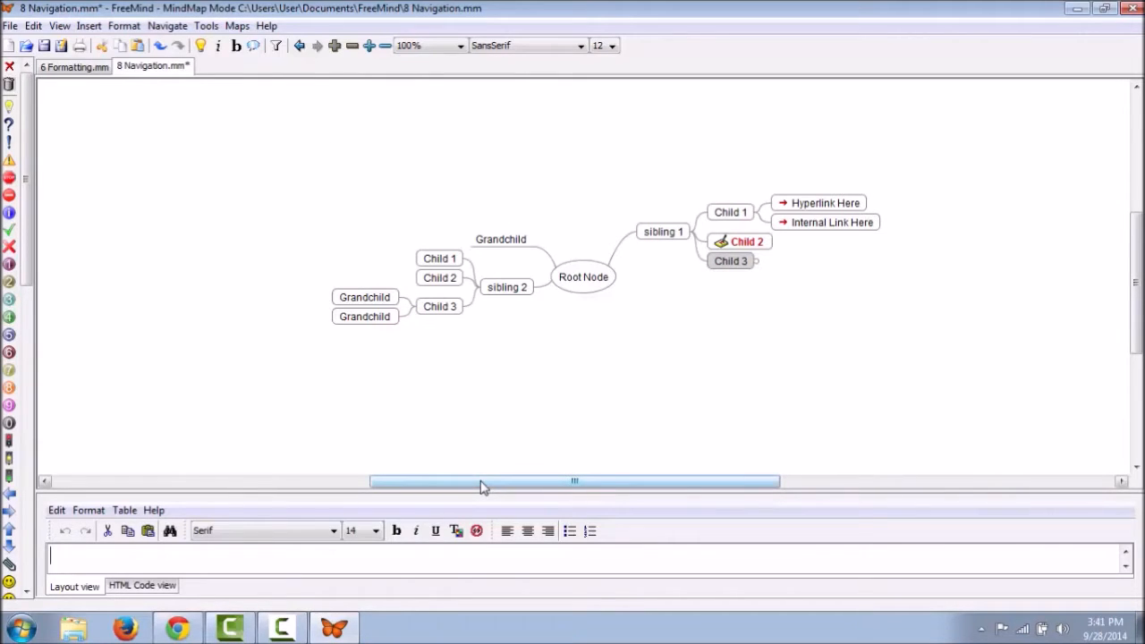
mouse_move(481, 486)
left_mouse_down()
mouse_move(432, 492)
mouse_move(489, 485)
left_mouse_up()
left_click_drag(1138, 258, 1138, 253)
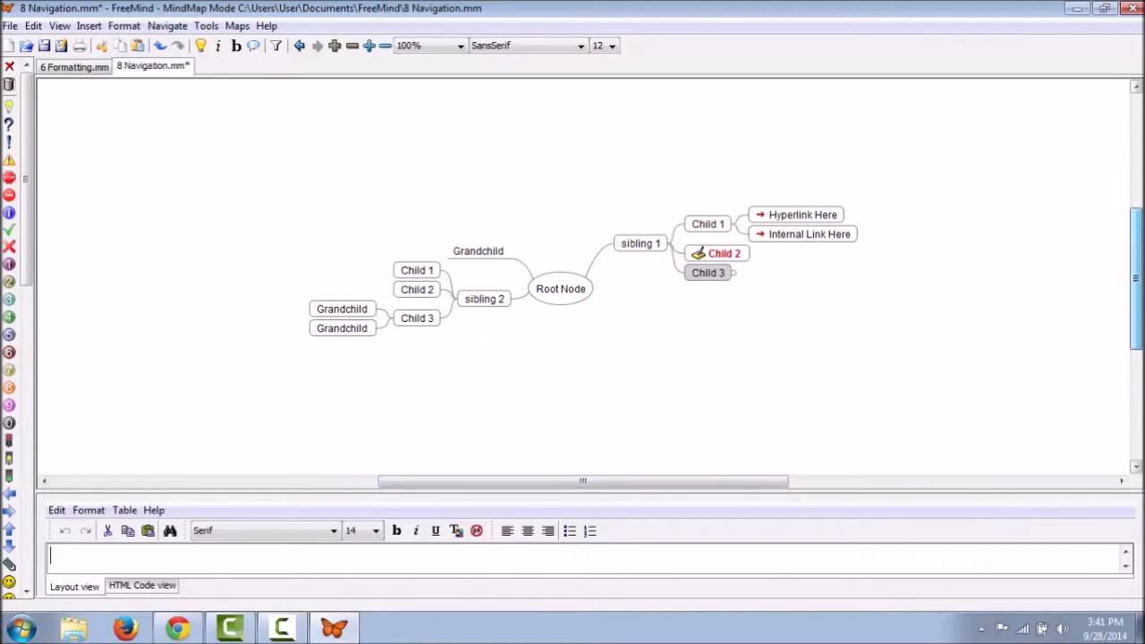
left_click_drag(153, 184, 179, 204)
scroll(207, 276, "down", 2)
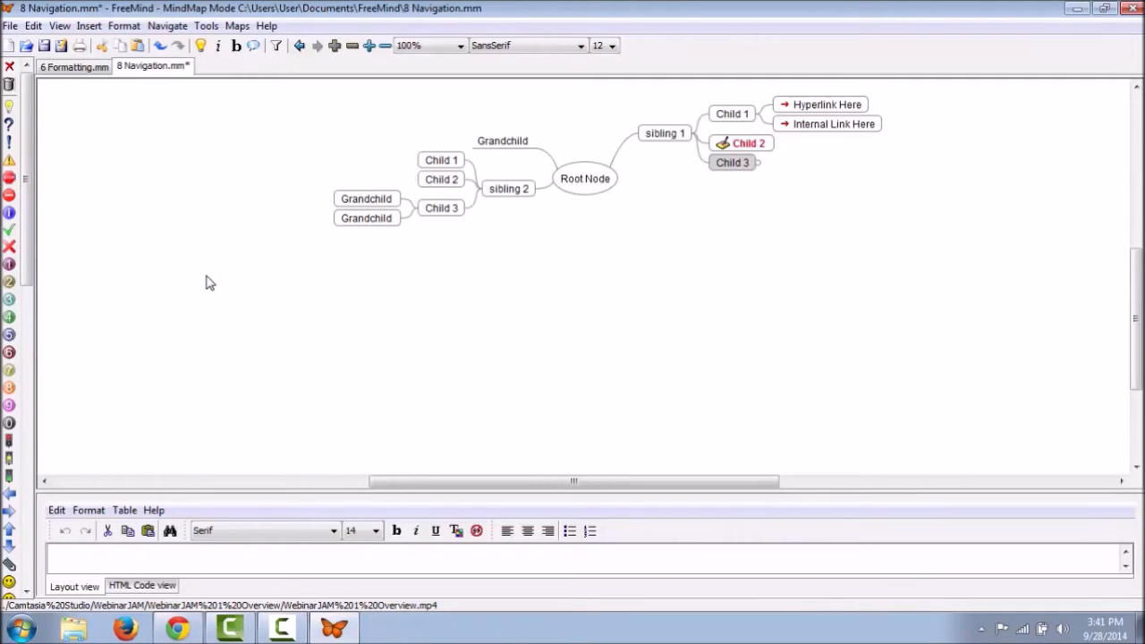
scroll(211, 283, "up", 3)
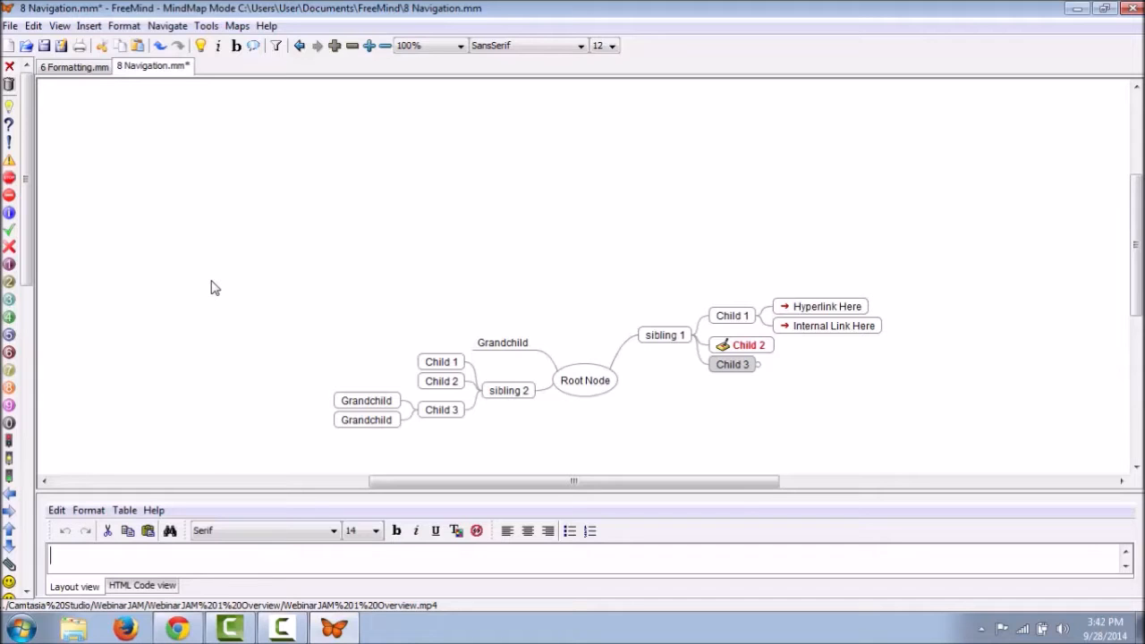
scroll(213, 288, "right", 3)
scroll(213, 289, "left", 4)
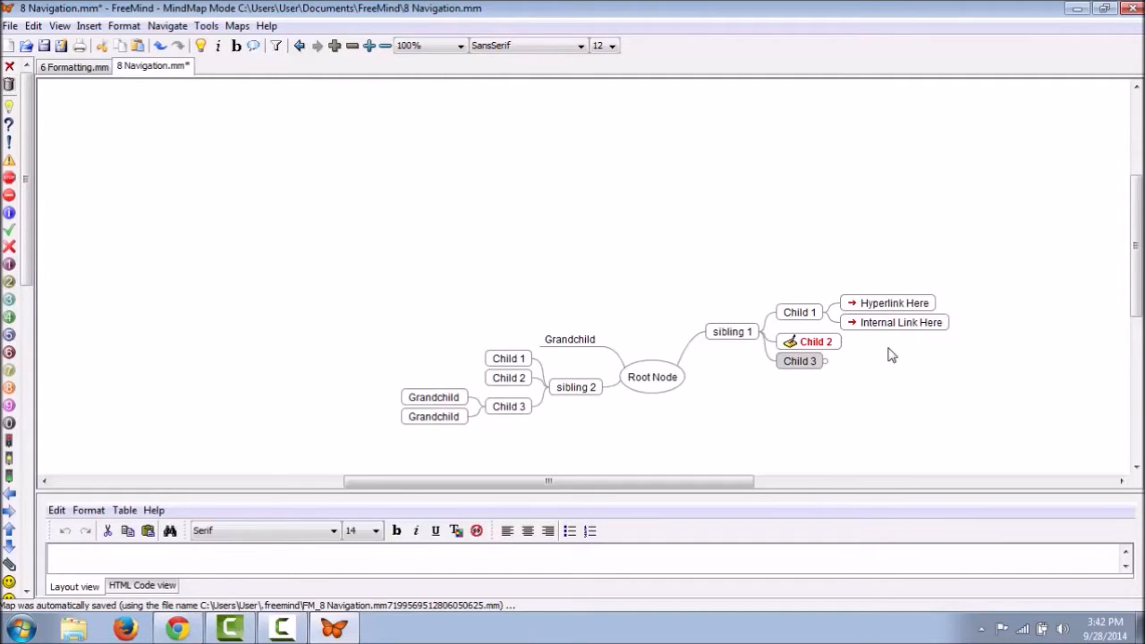
Step: Move the selection from Child 3 toward the left-side Grandchild, then jump back to Root Node
key("Left")
key("Left")
key("Left")
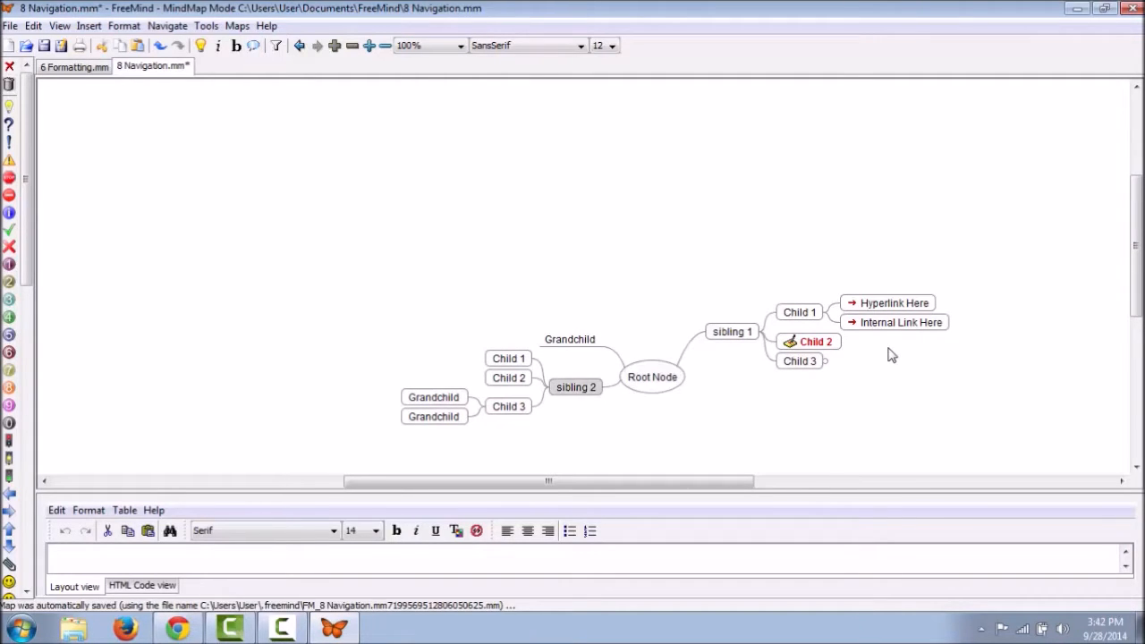
key("Up")
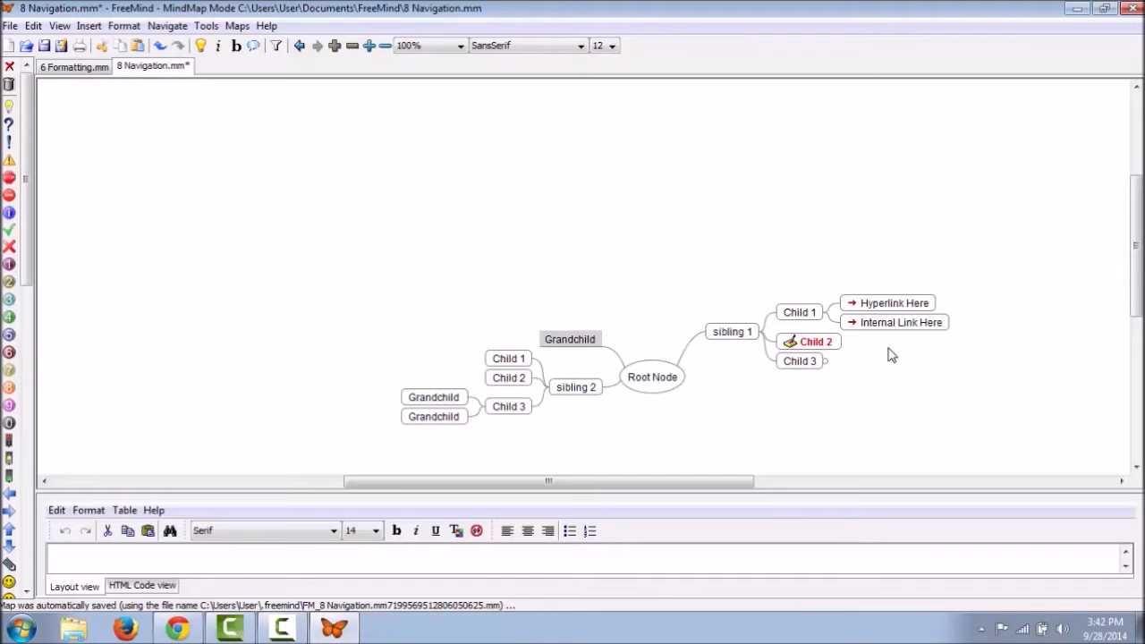
key("Escape")
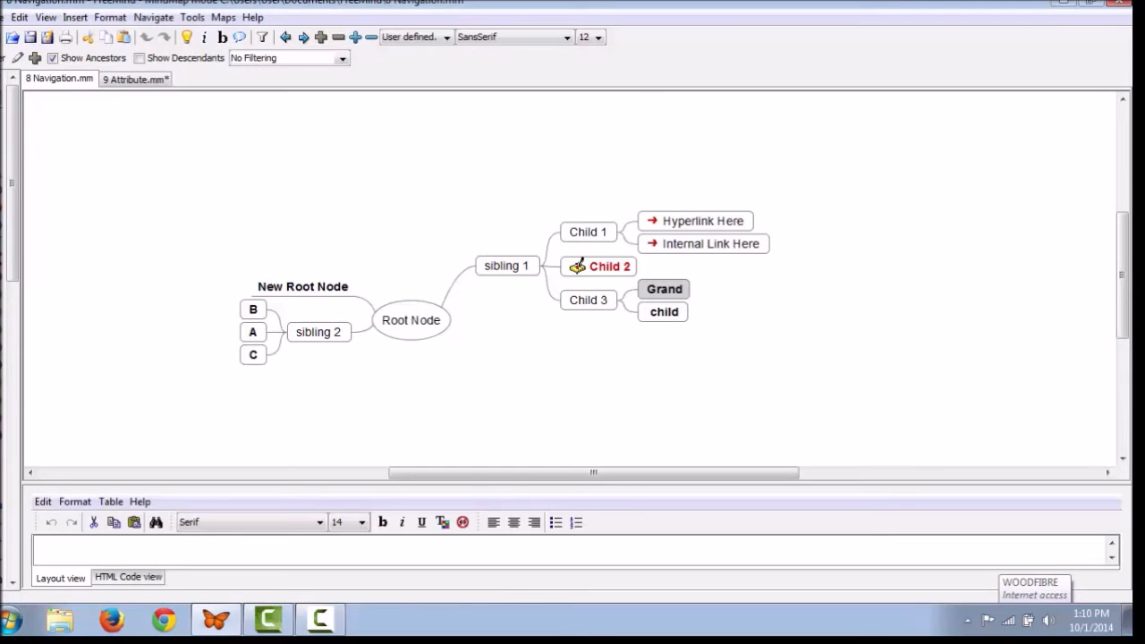
Step: Join the Grand and child nodes into one node, then split it apart again
key("shift+Down")
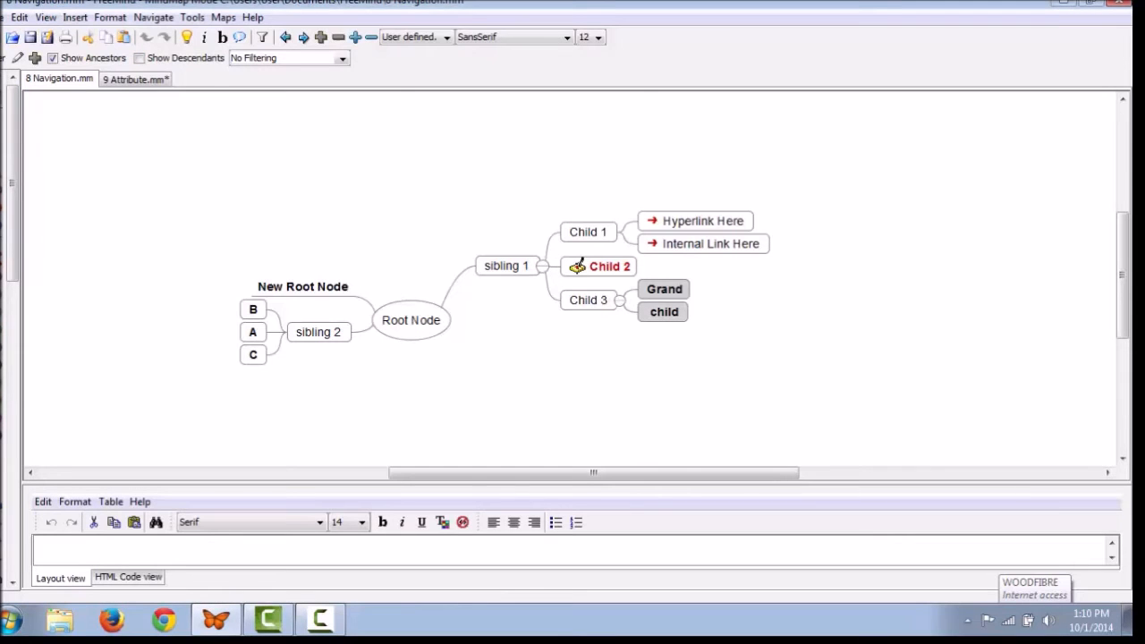
key("alt+t")
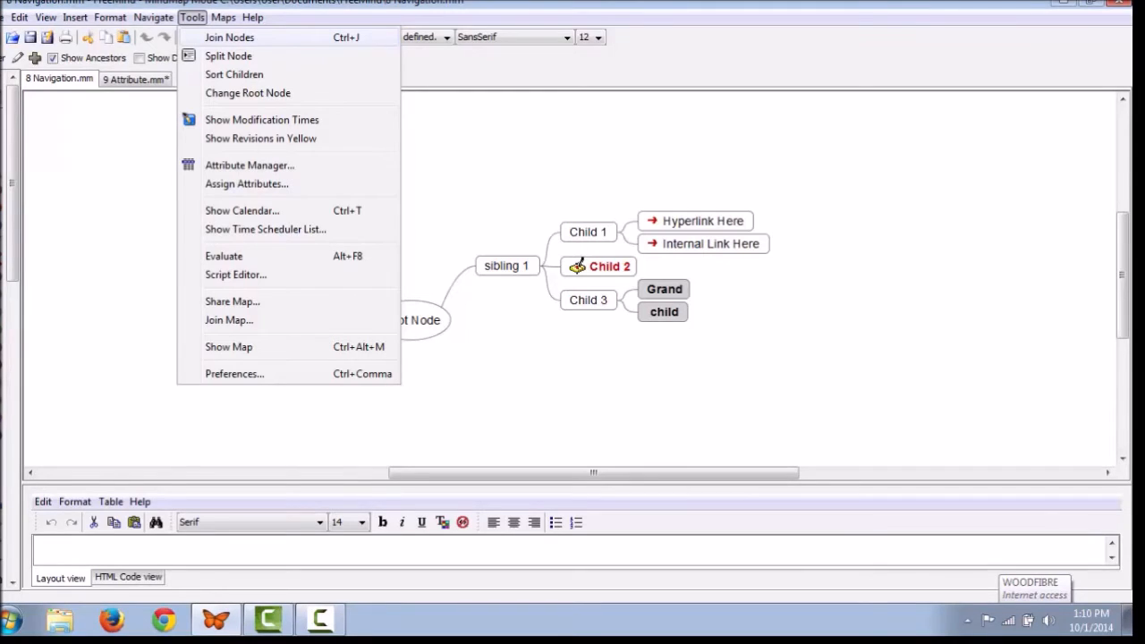
key("Return")
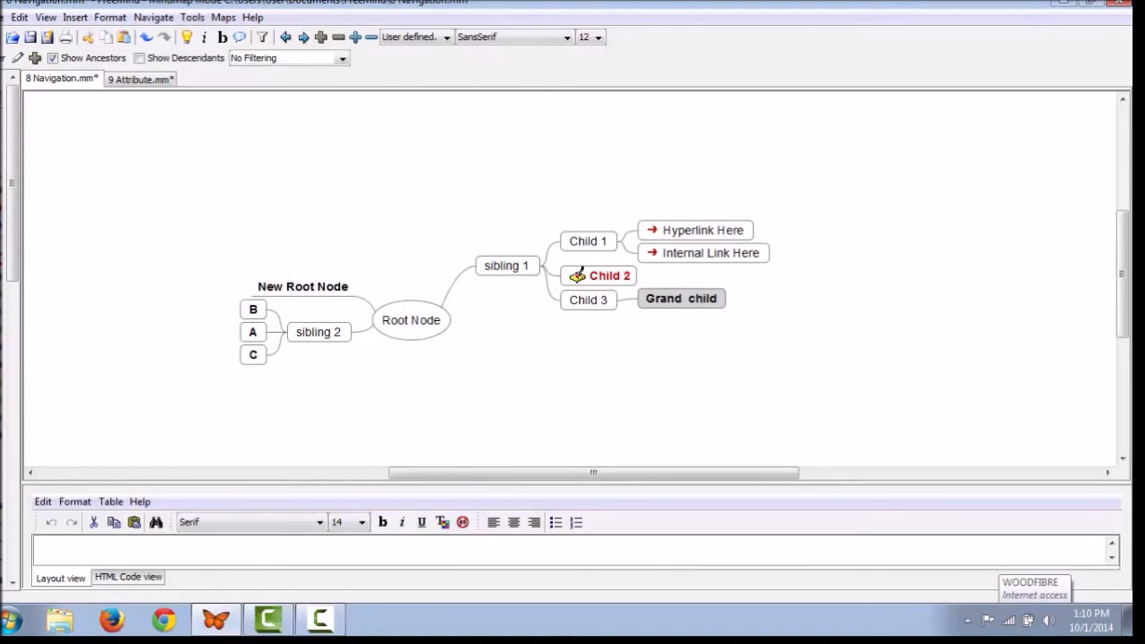
key("alt+t")
key("Down")
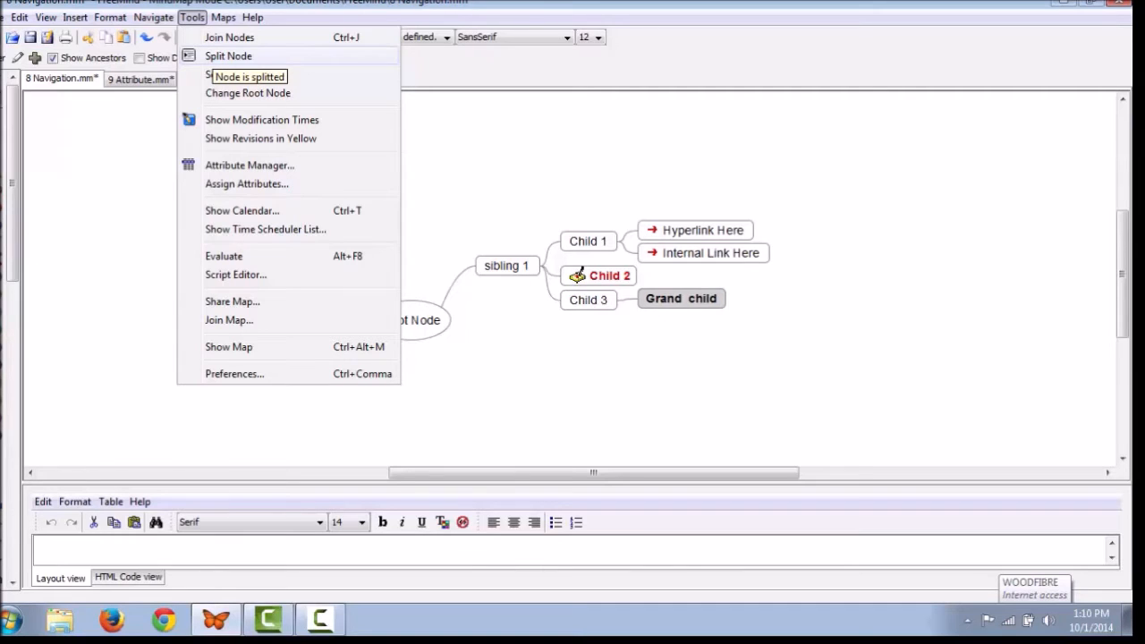
key("Return")
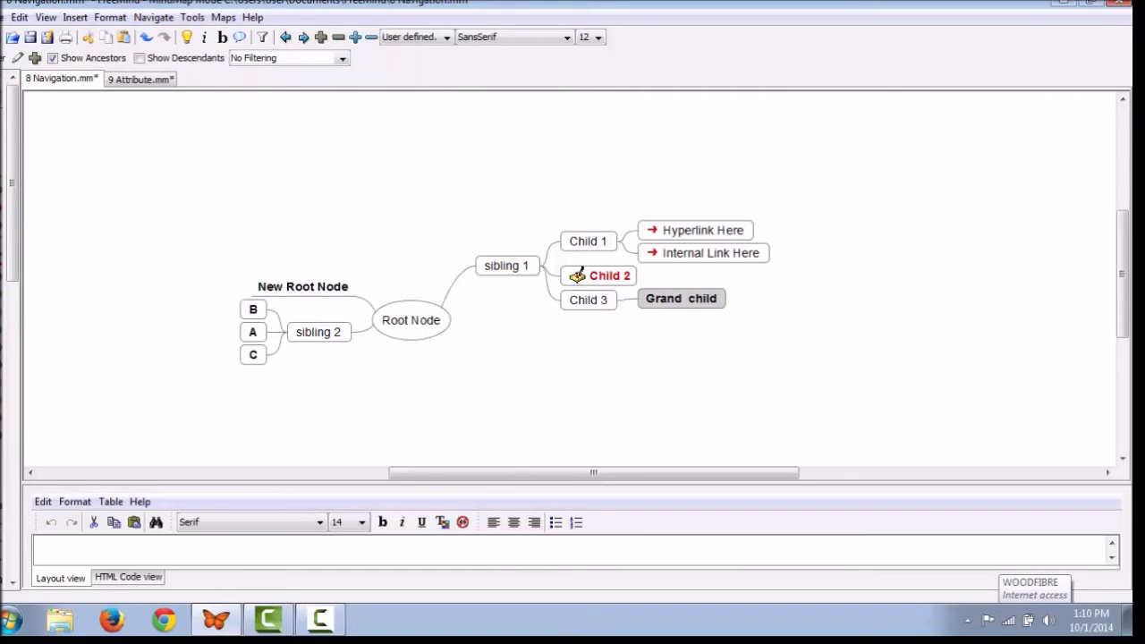
Step: Sort sibling 2's A, B, C children with Sort Children
key("alt+t")
key("Down")
key("Down")
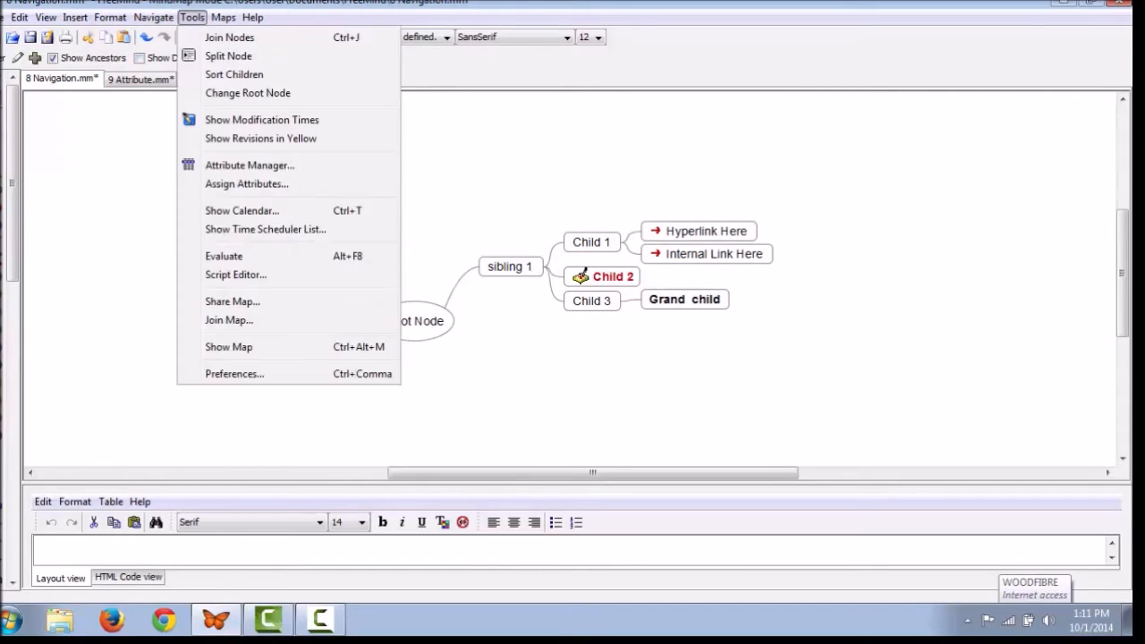
key("Return")
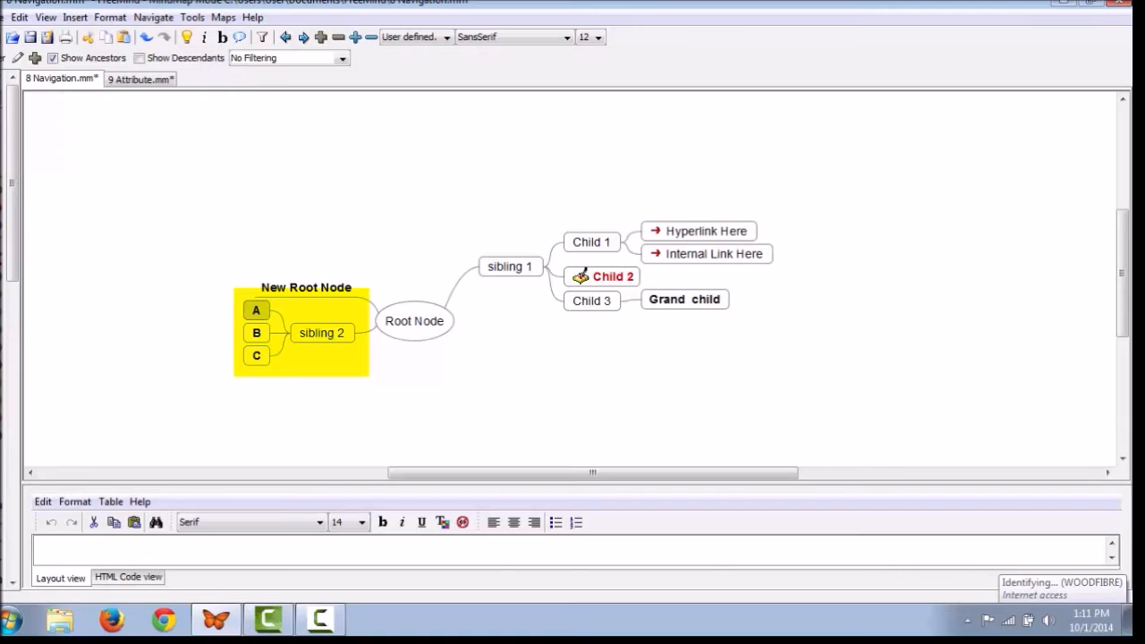
Step: Make the chosen node the map's root with Change Root Node
key("alt+t")
key("Down")
key("Down")
key("Down")
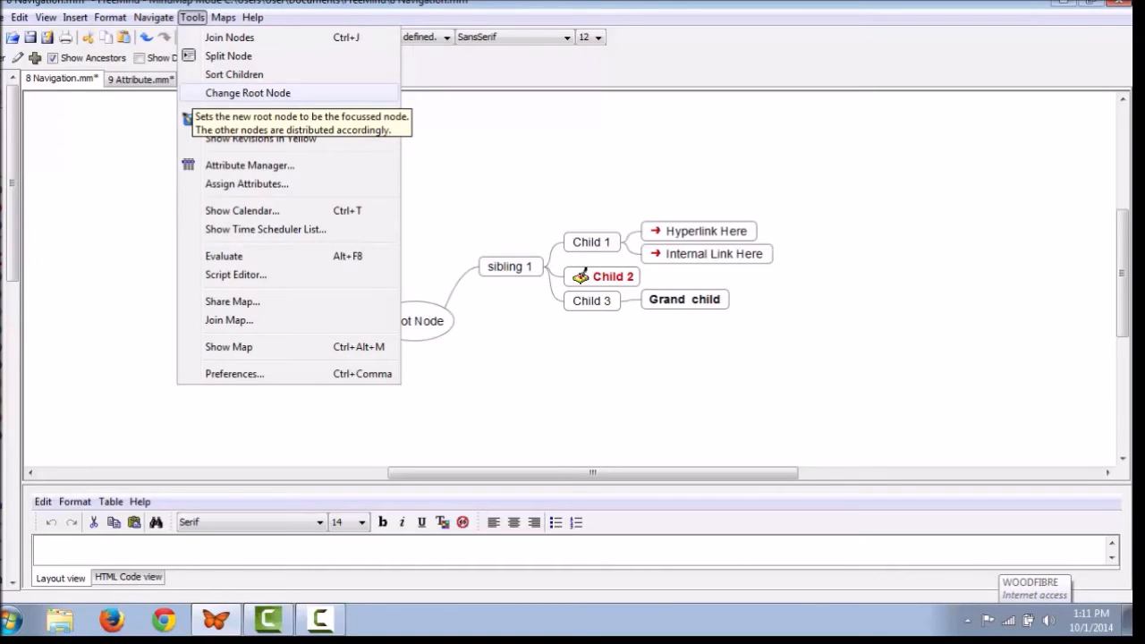
left_click(248, 93)
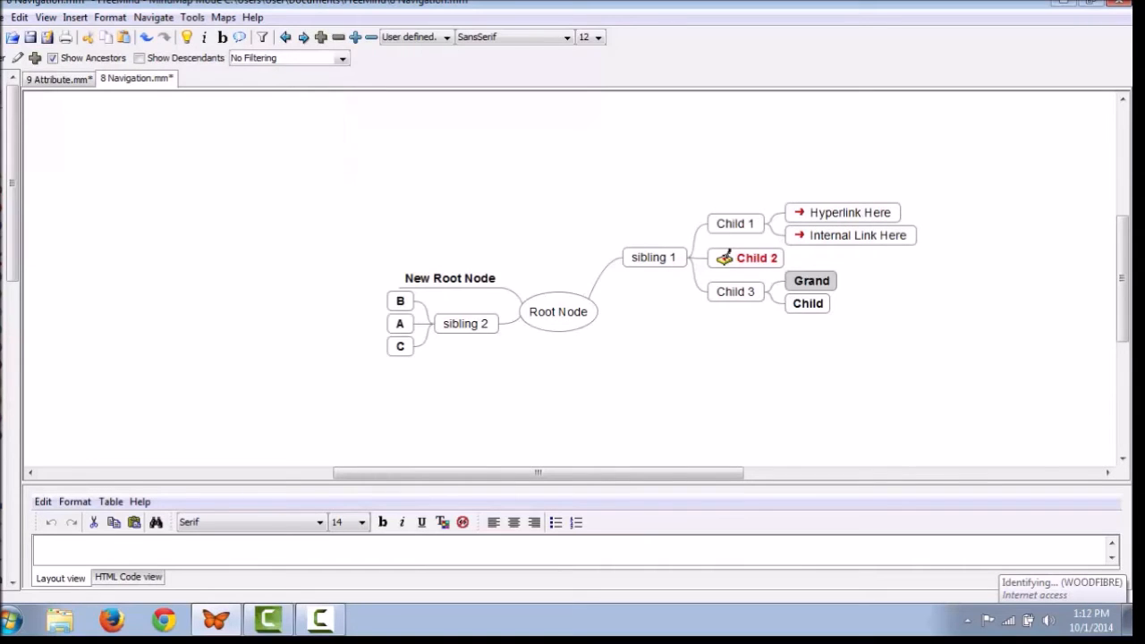
Step: Turn on Show Modification Times so nodes show their creation and modification times
left_click(192, 17)
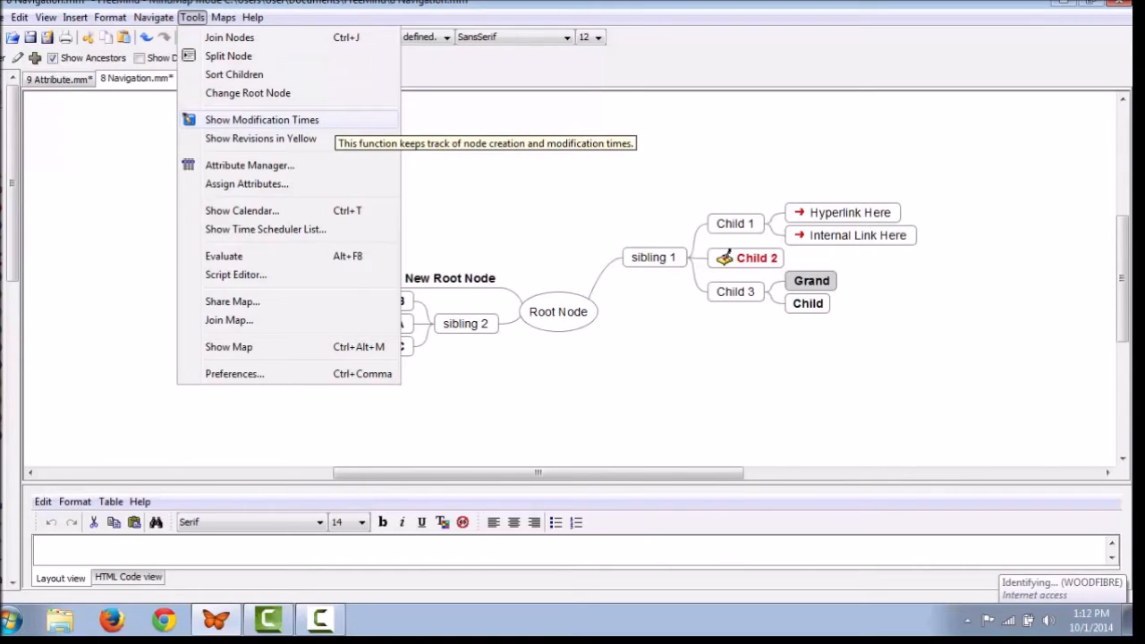
left_click(261, 120)
mouse_move(626, 295)
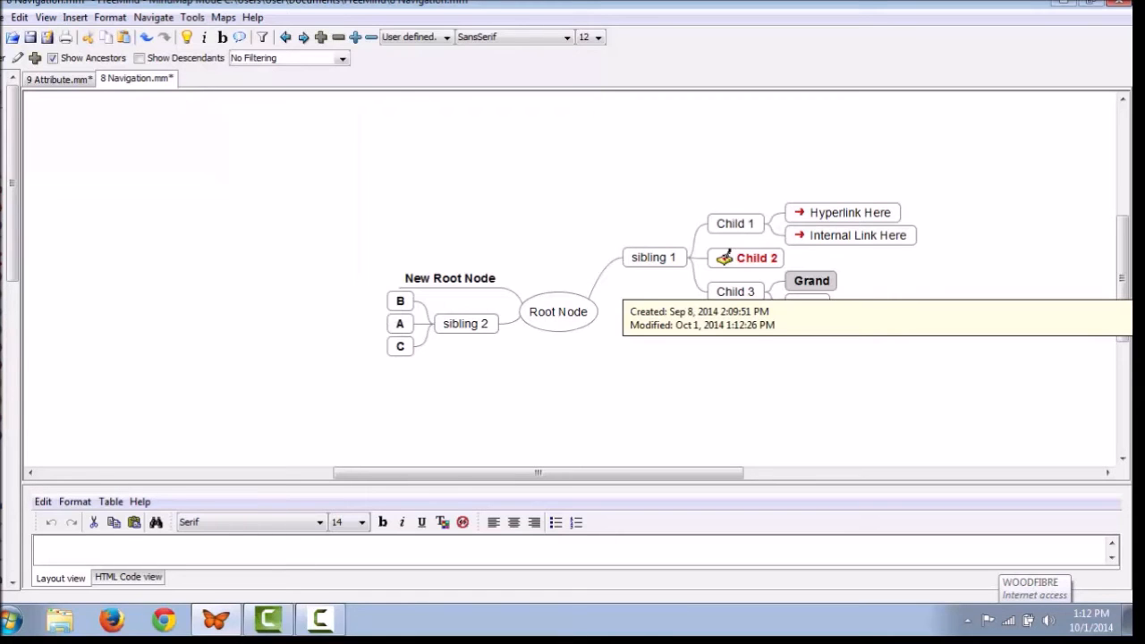
left_click(192, 17)
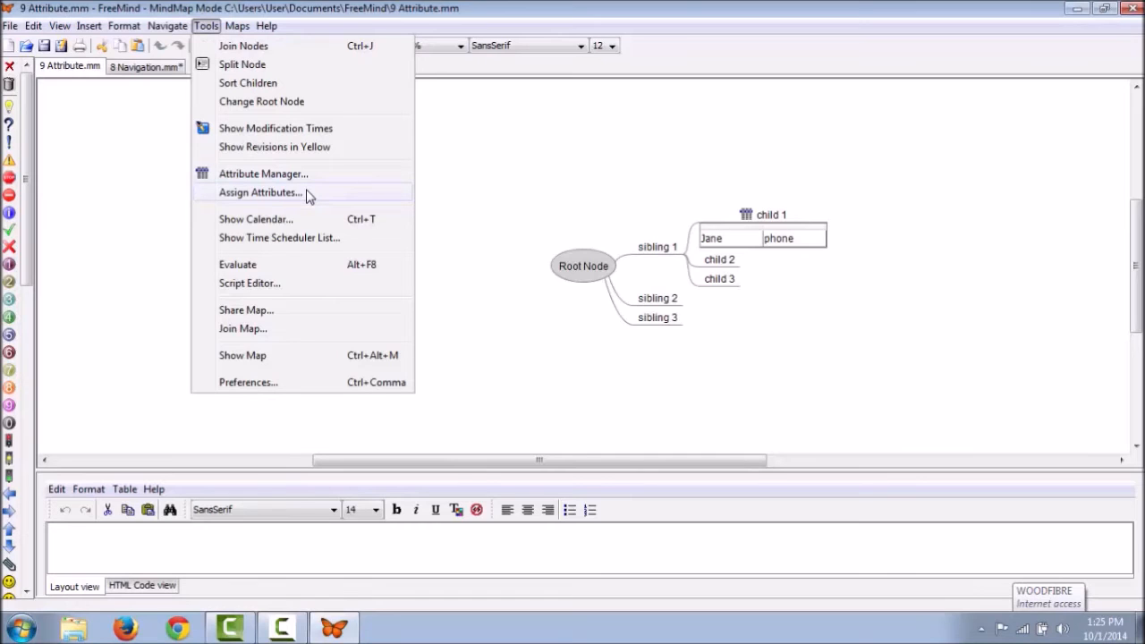
Step: Assign a Jane/phone attribute to sibling 3, then replace the name Jane with Mark
left_click(260, 193)
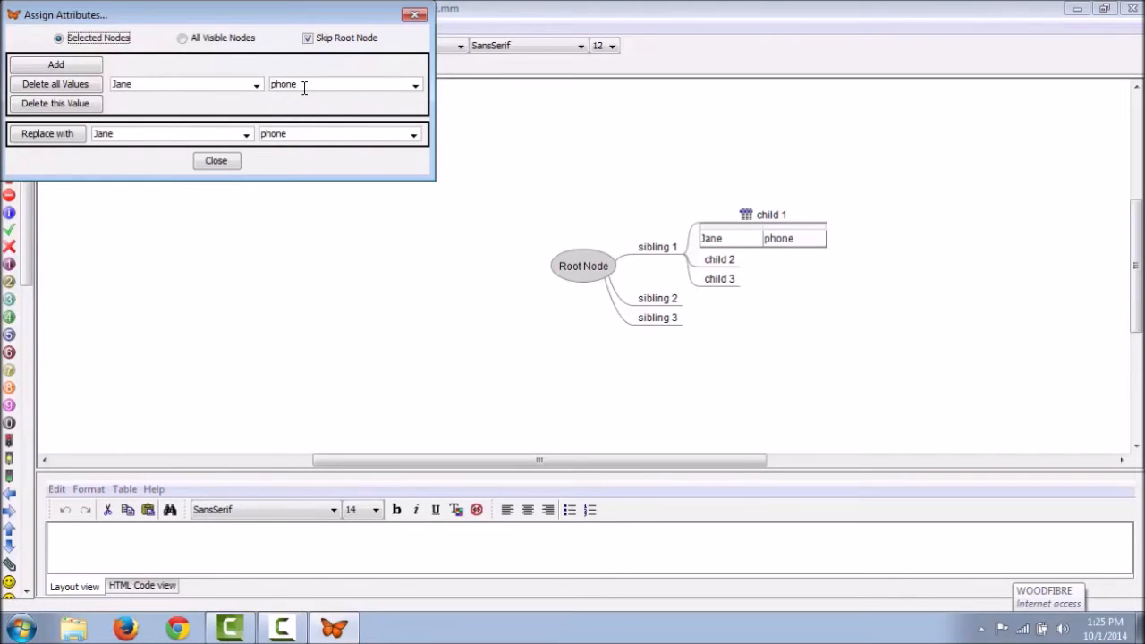
left_click(781, 235)
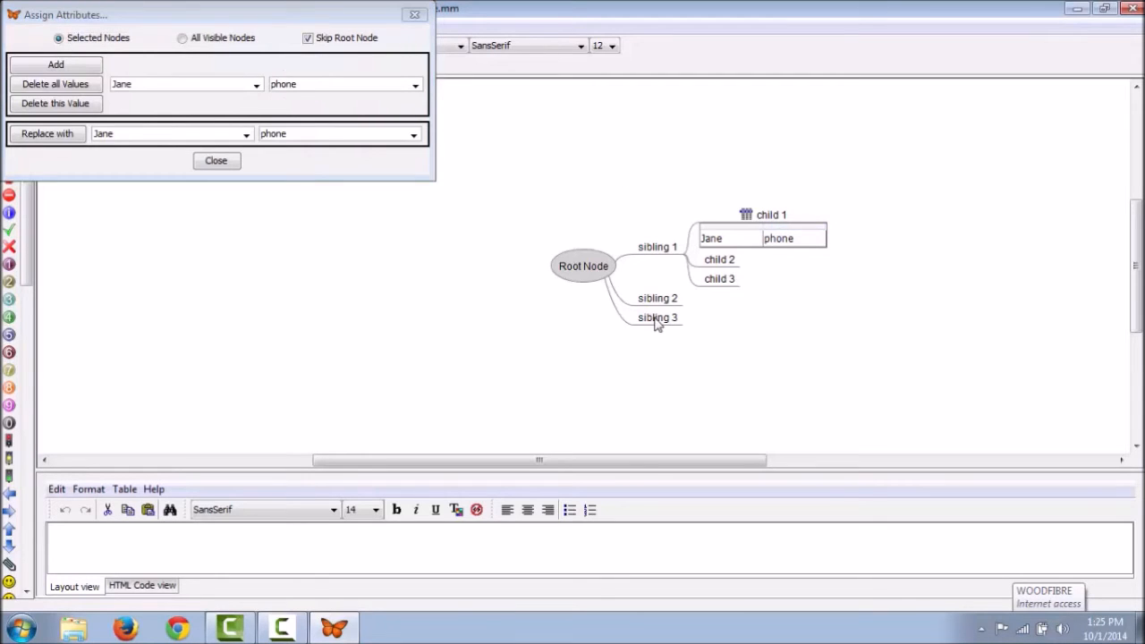
left_click(657, 320)
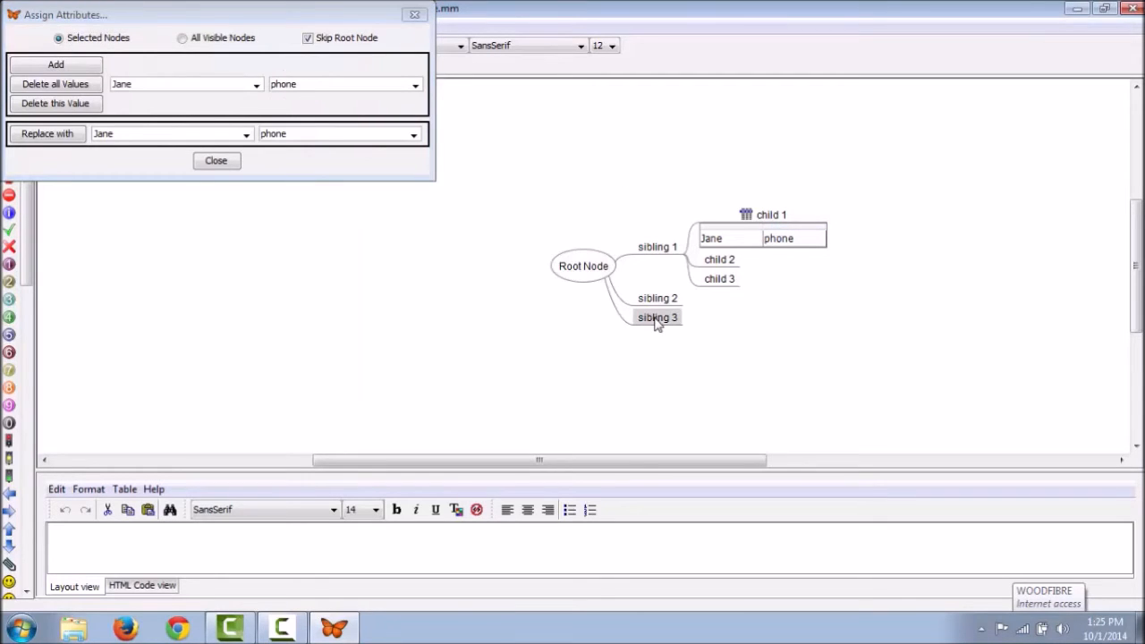
left_click(90, 70)
left_click(229, 162)
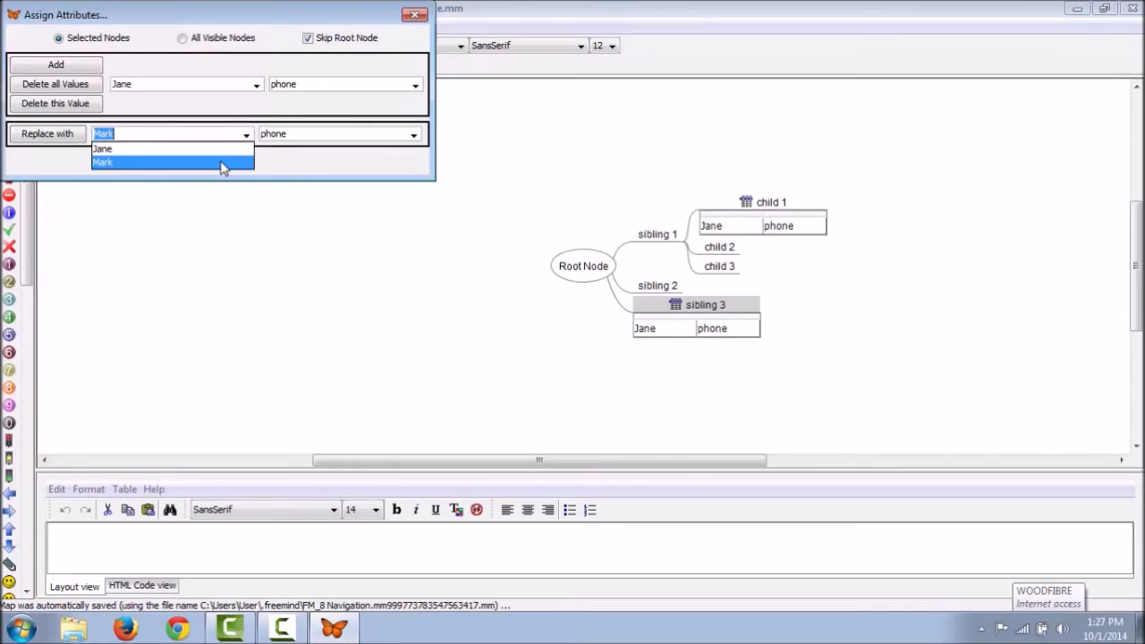
left_click(223, 161)
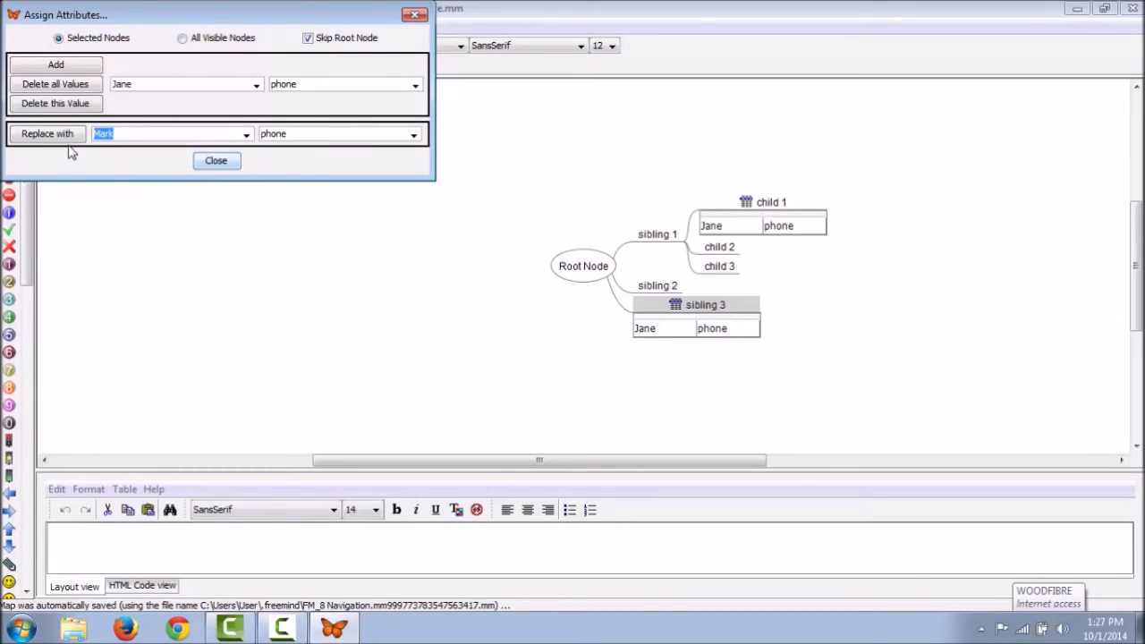
left_click(63, 134)
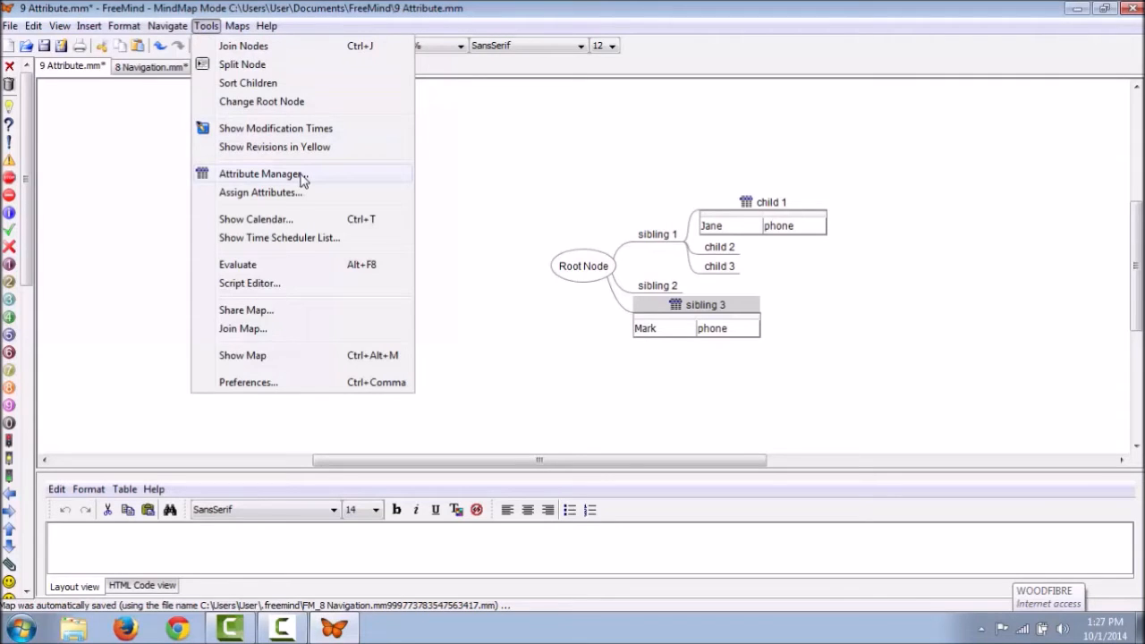
Step: In the Attribute Manager, add 'email' to the Jane attribute's value set
left_click(260, 174)
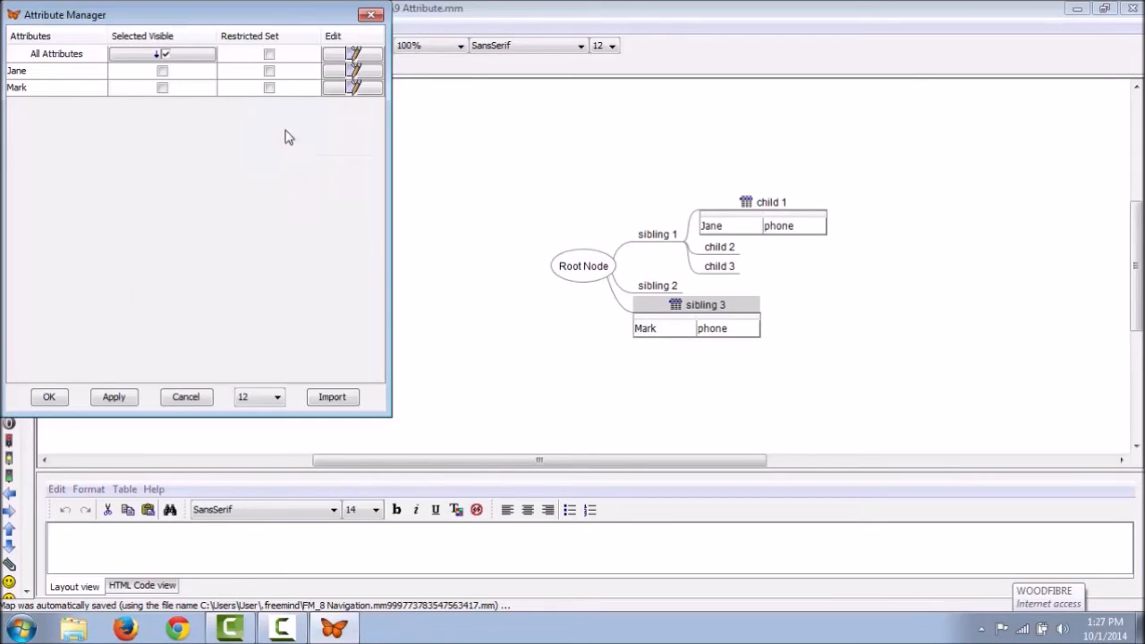
left_click(356, 71)
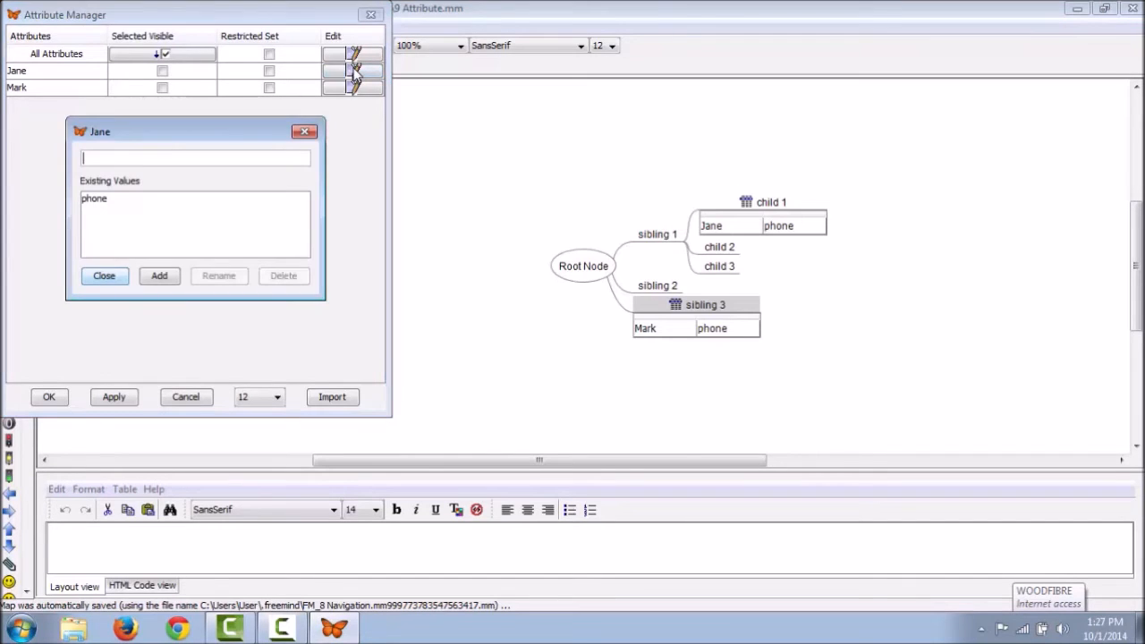
type("email")
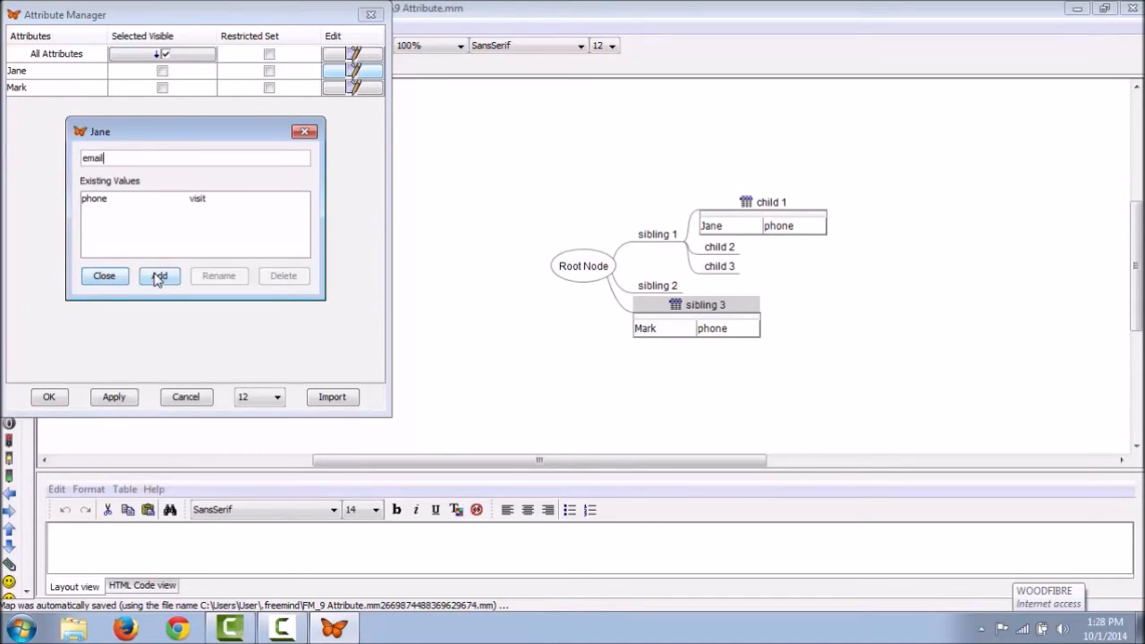
left_click(159, 277)
left_click(103, 275)
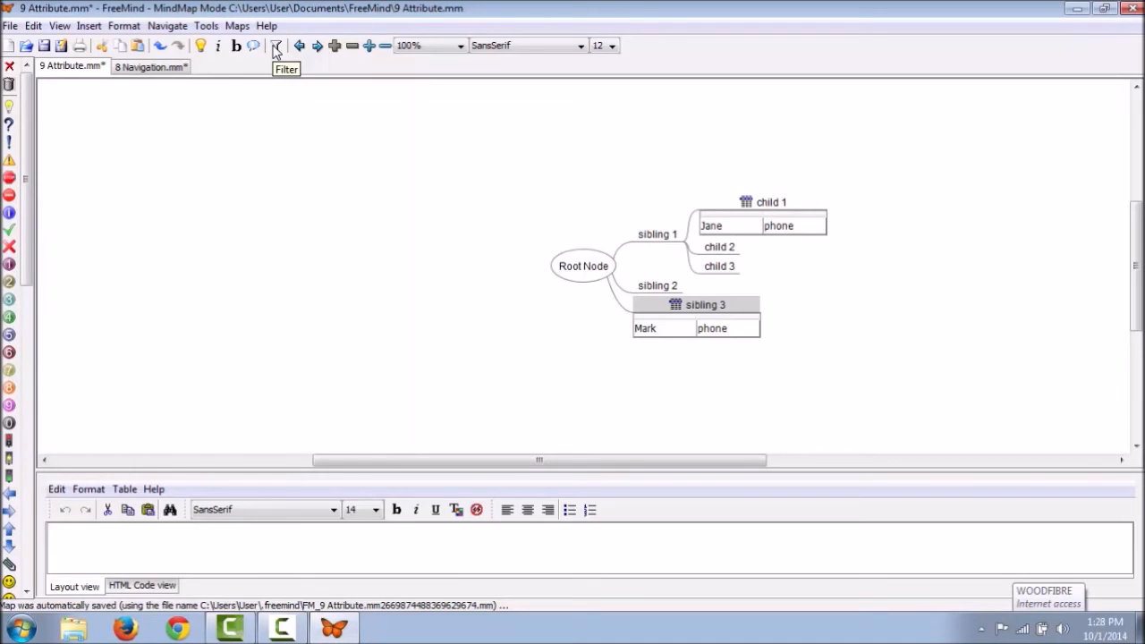
Step: Apply an 'Icon Contains' attribute-icon filter, hiding ancestors and showing descendants
left_click(275, 47)
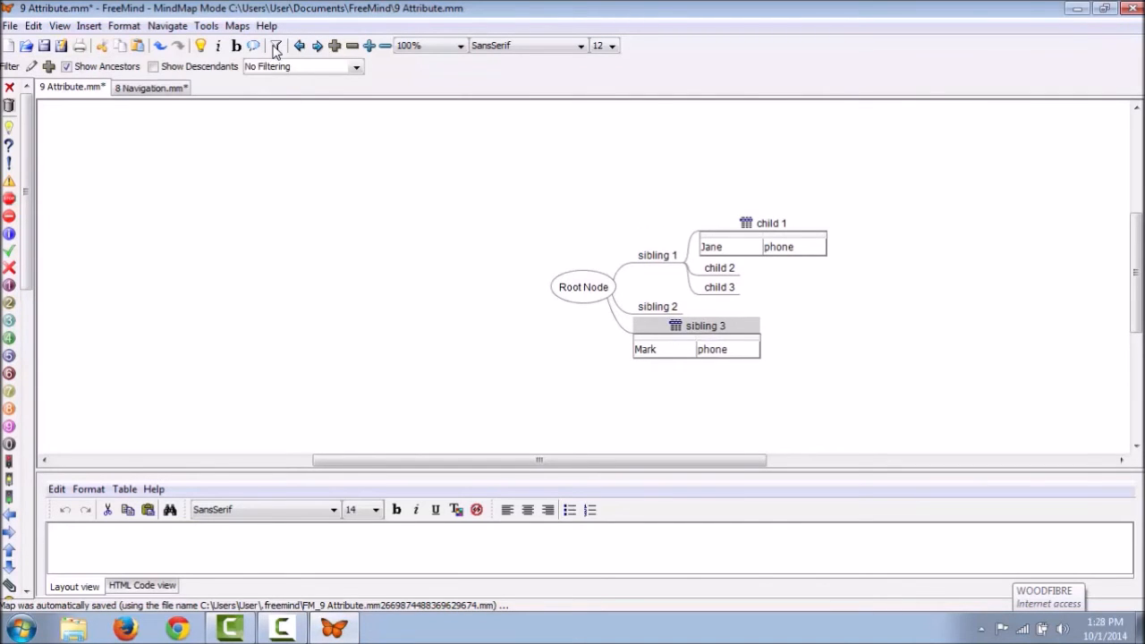
left_click(32, 67)
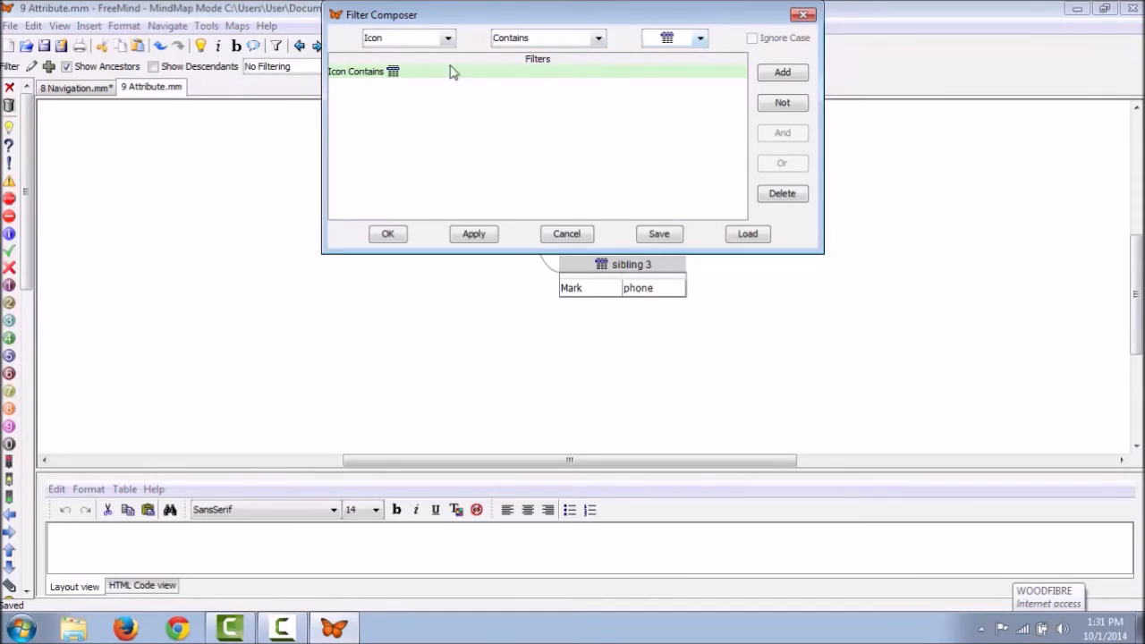
left_click(389, 236)
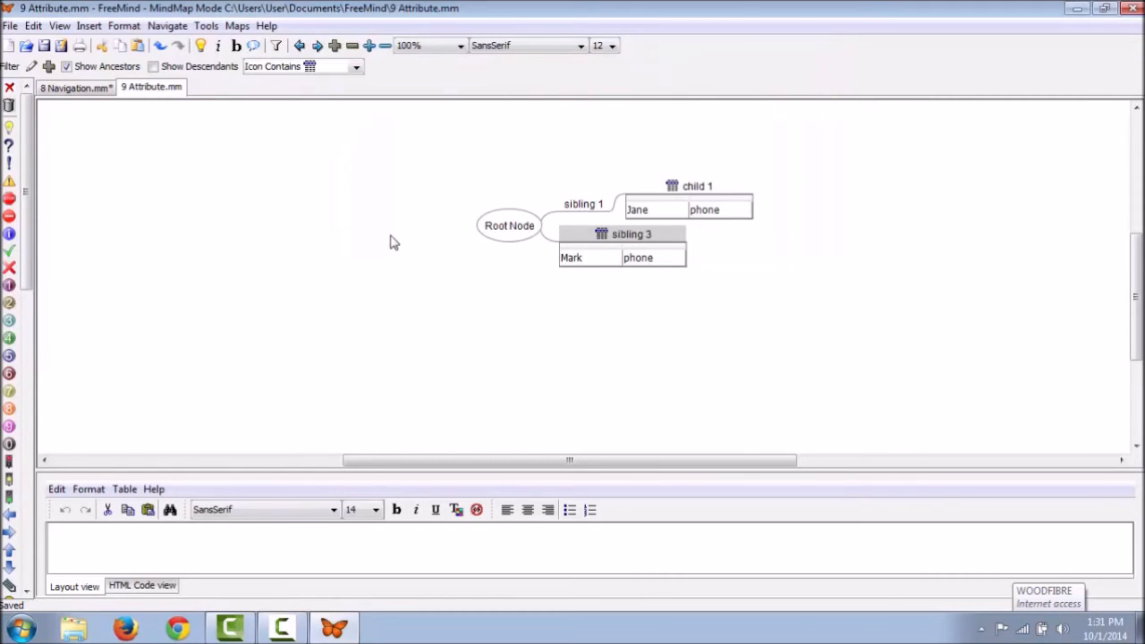
left_click(67, 68)
left_click(67, 68)
left_click(67, 68)
left_click(153, 67)
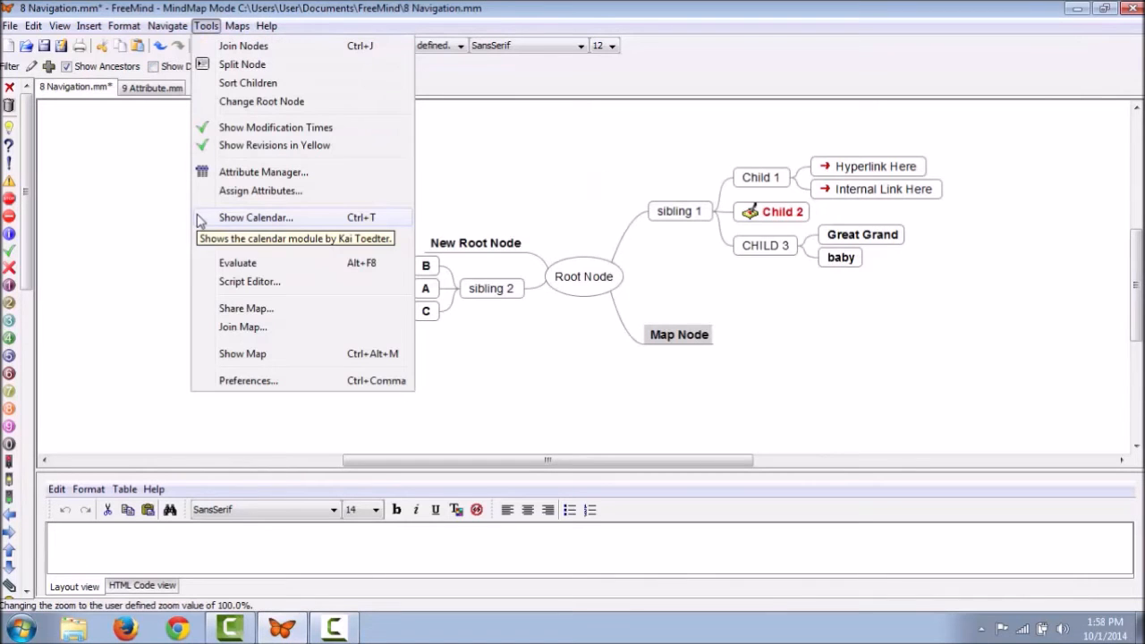
Step: View the calendar with August as the middle month, close it, and open the Time Scheduler List
left_click(200, 219)
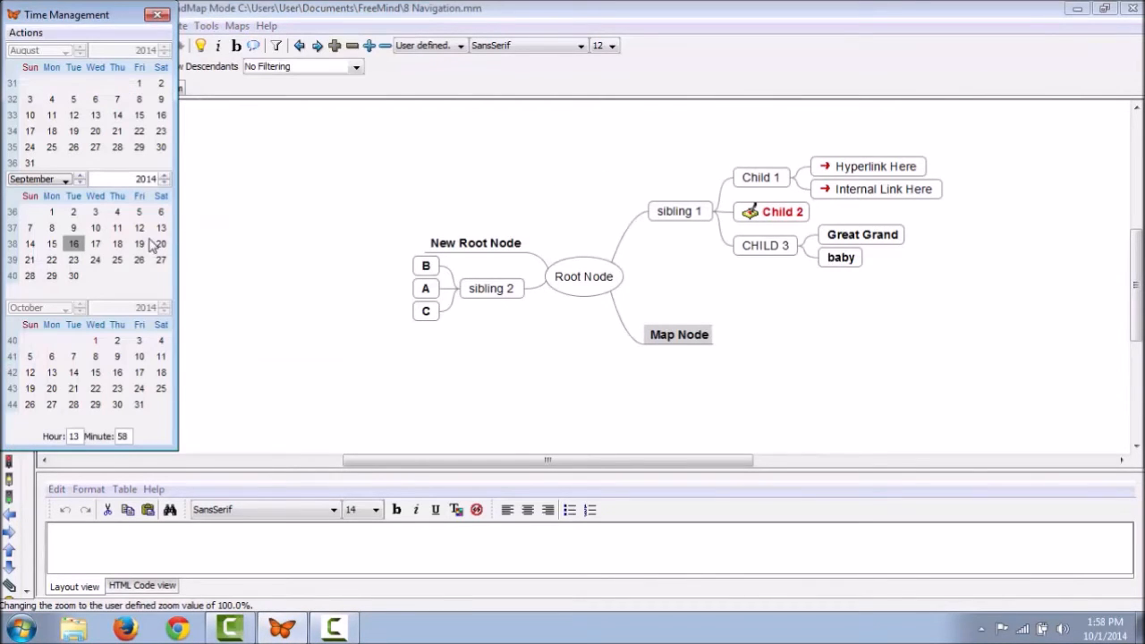
left_click(64, 180)
left_click(35, 236)
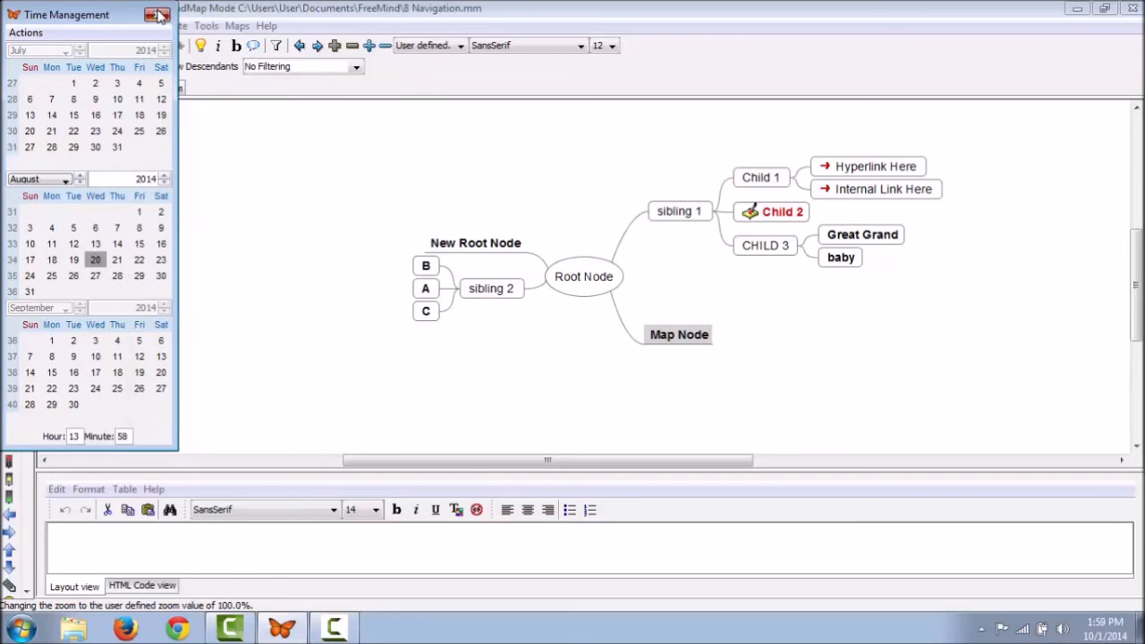
left_click(157, 15)
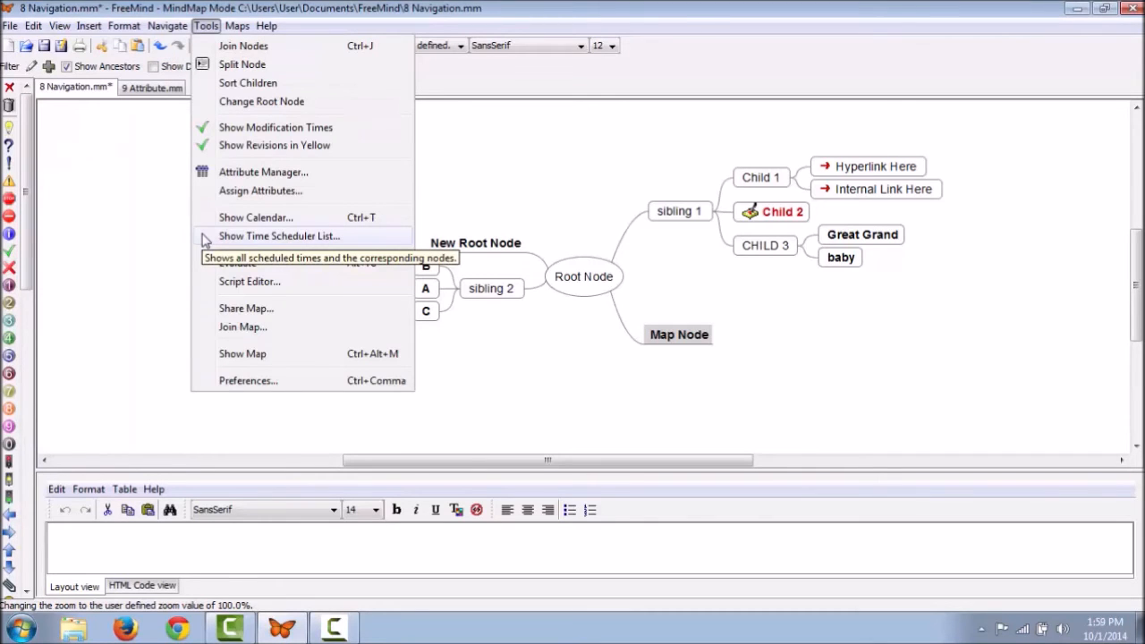
left_click(204, 238)
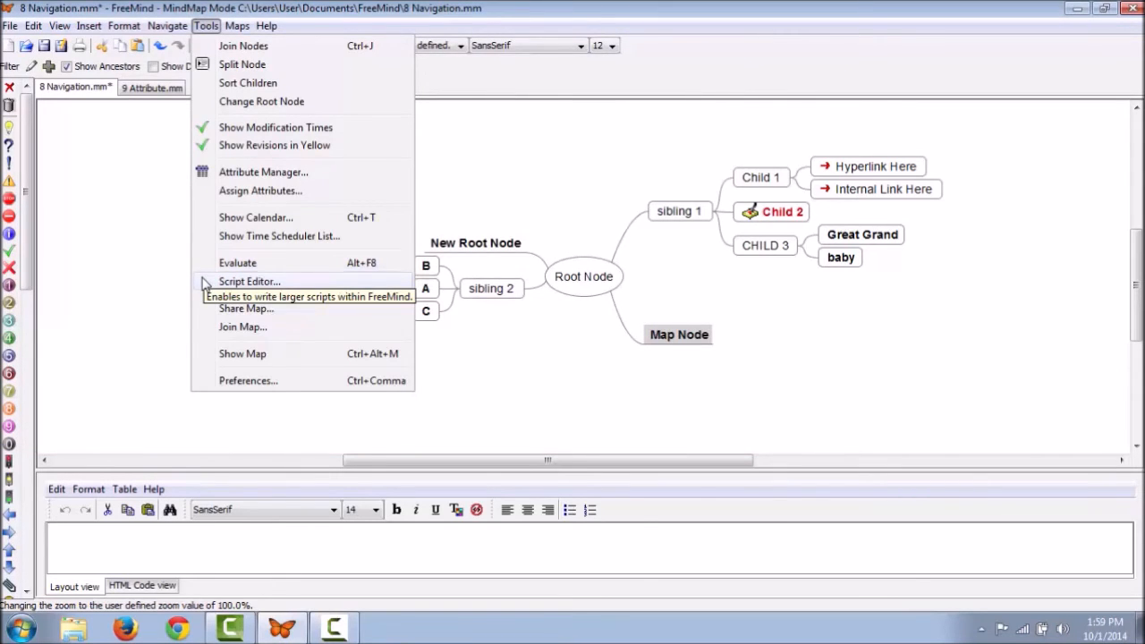
Step: Cancel Join Map, then pick Eva, AL on the OpenStreetMap view as a node under Map Node
left_click(202, 333)
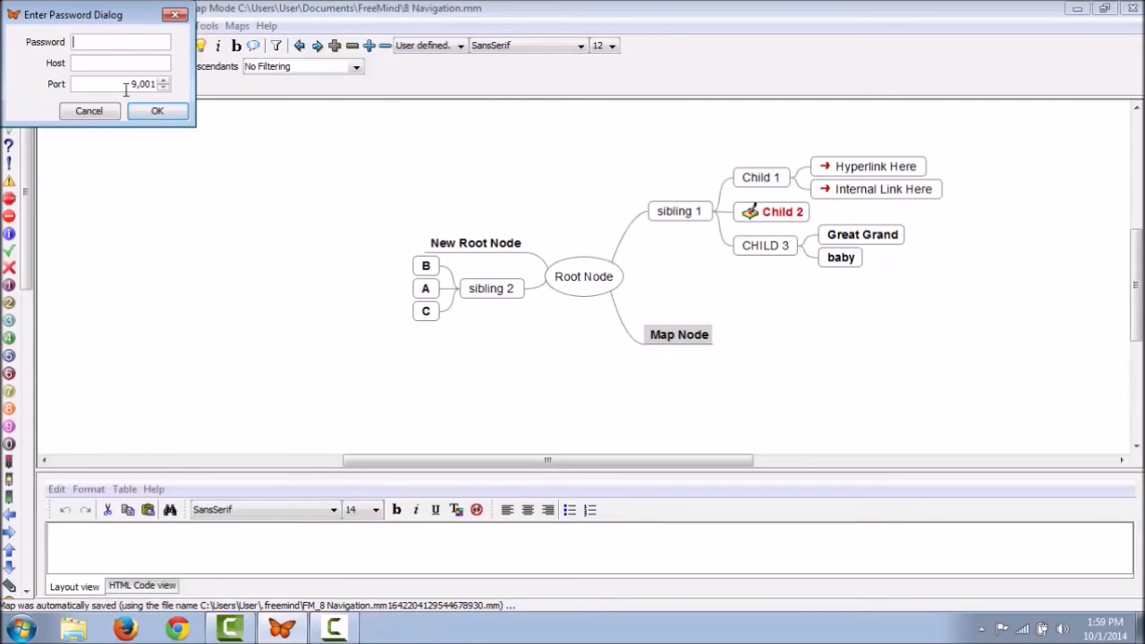
left_click(99, 111)
left_click(205, 26)
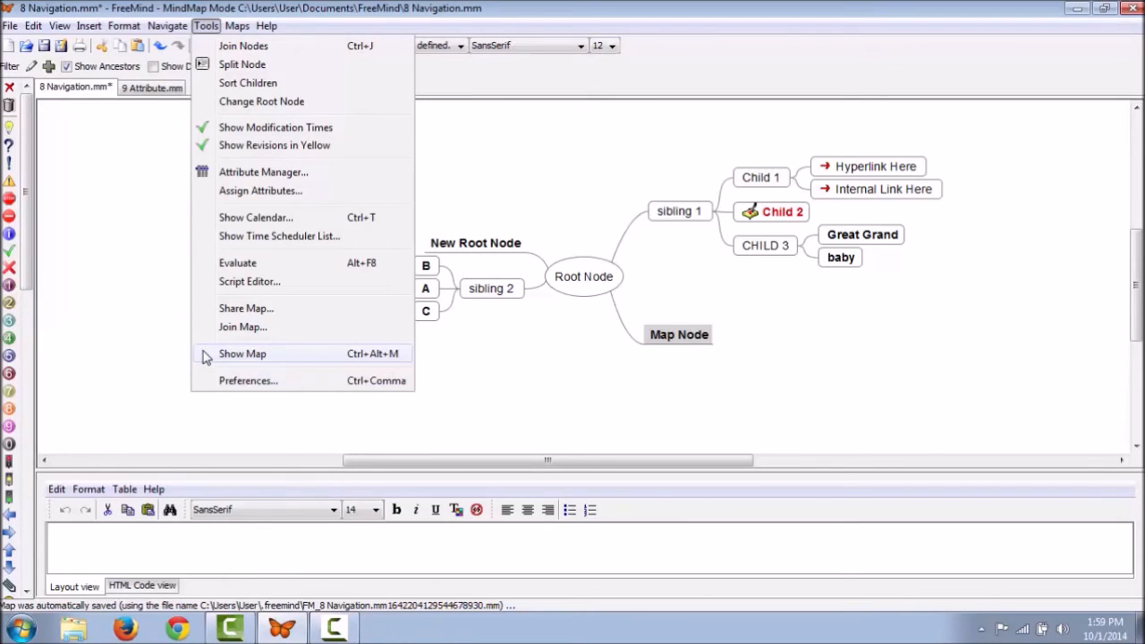
left_click(234, 353)
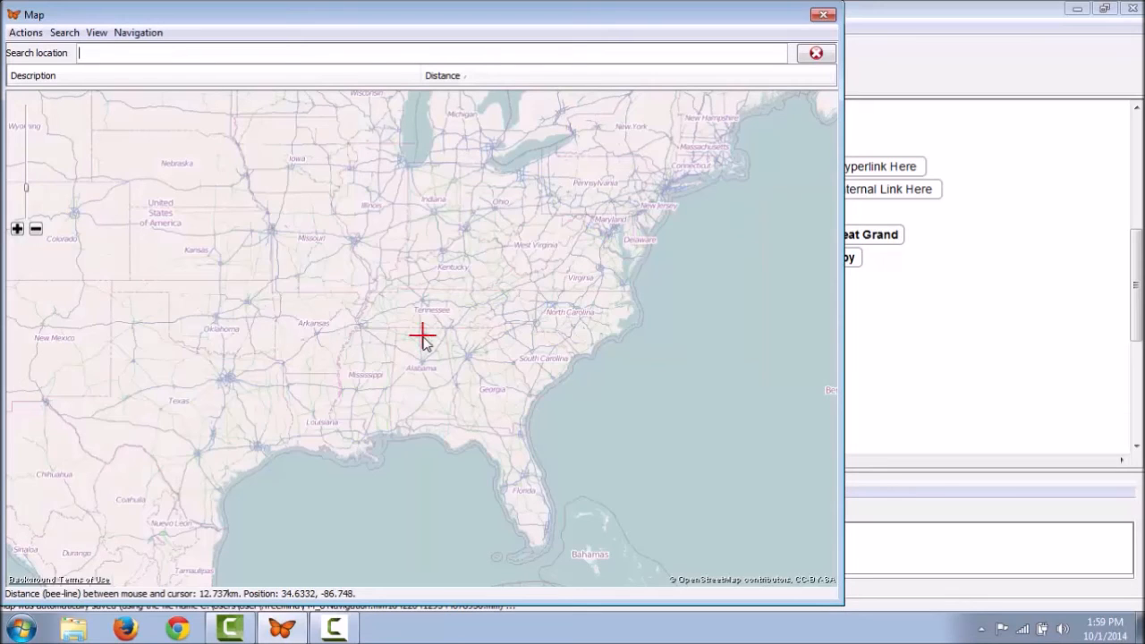
key("Escape")
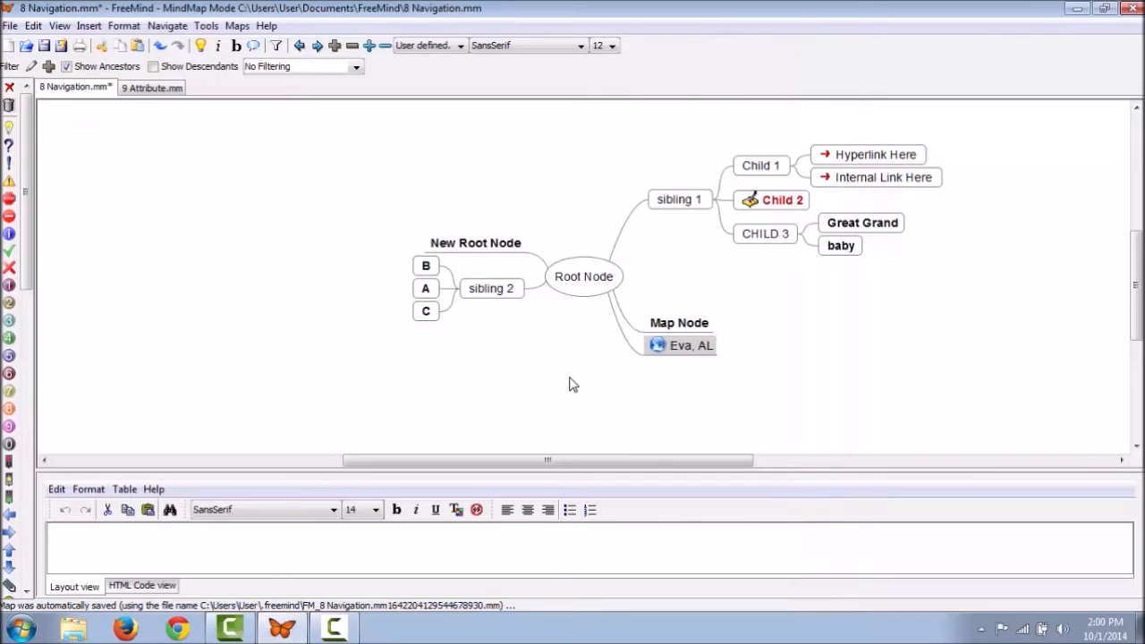
mouse_move(663, 352)
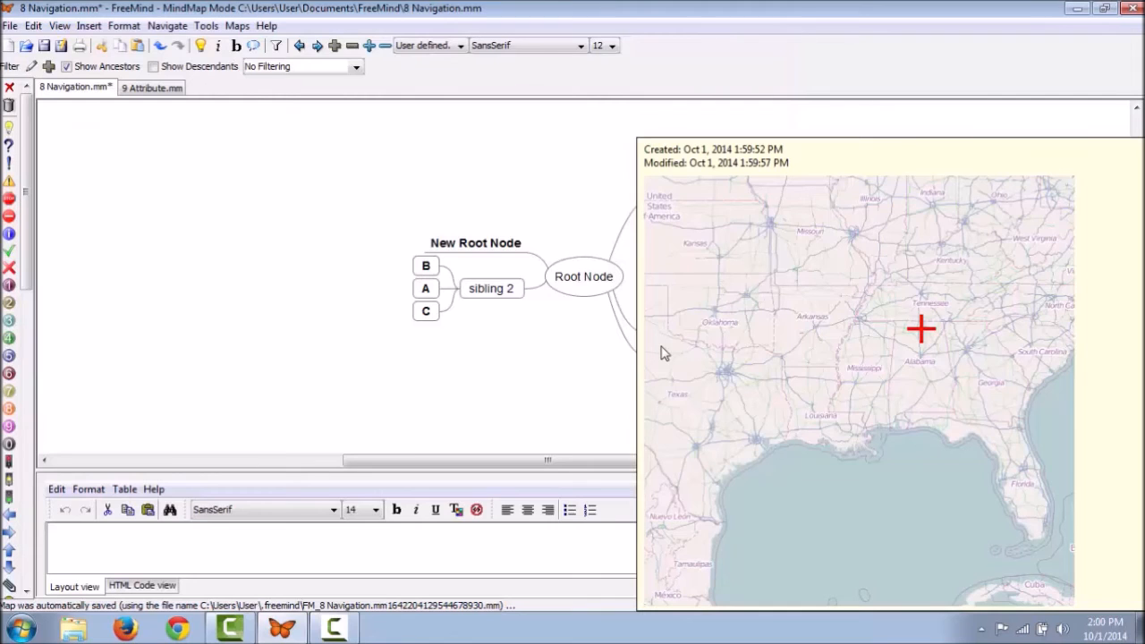
left_click(206, 25)
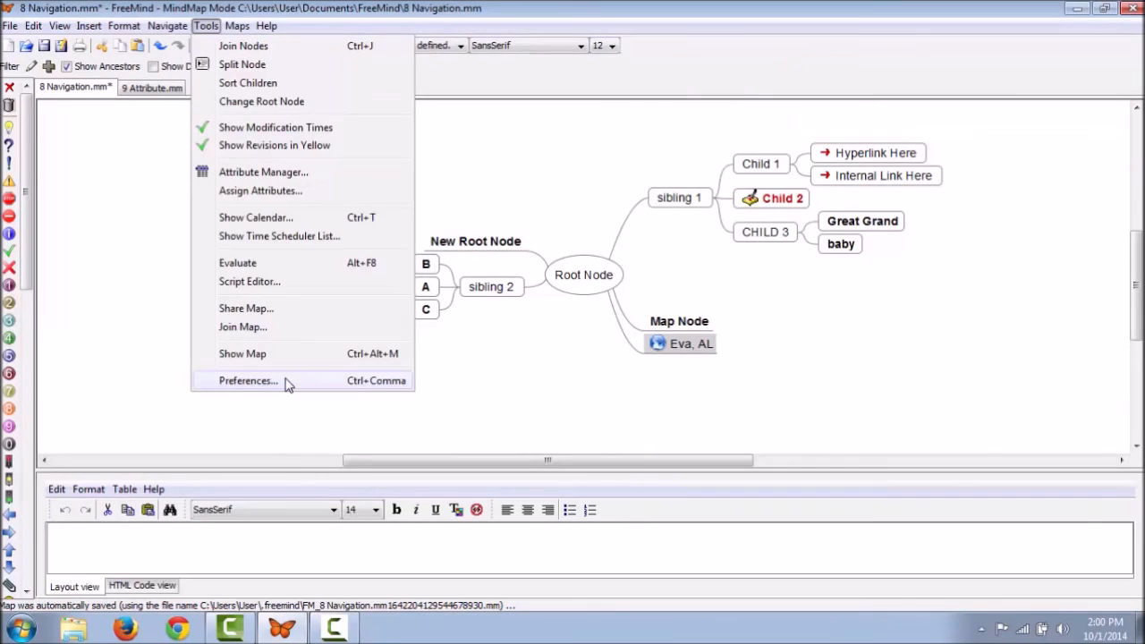
Step: Open Preferences and look through the Defaults, Appearance and Keystrokes pages
left_click(249, 380)
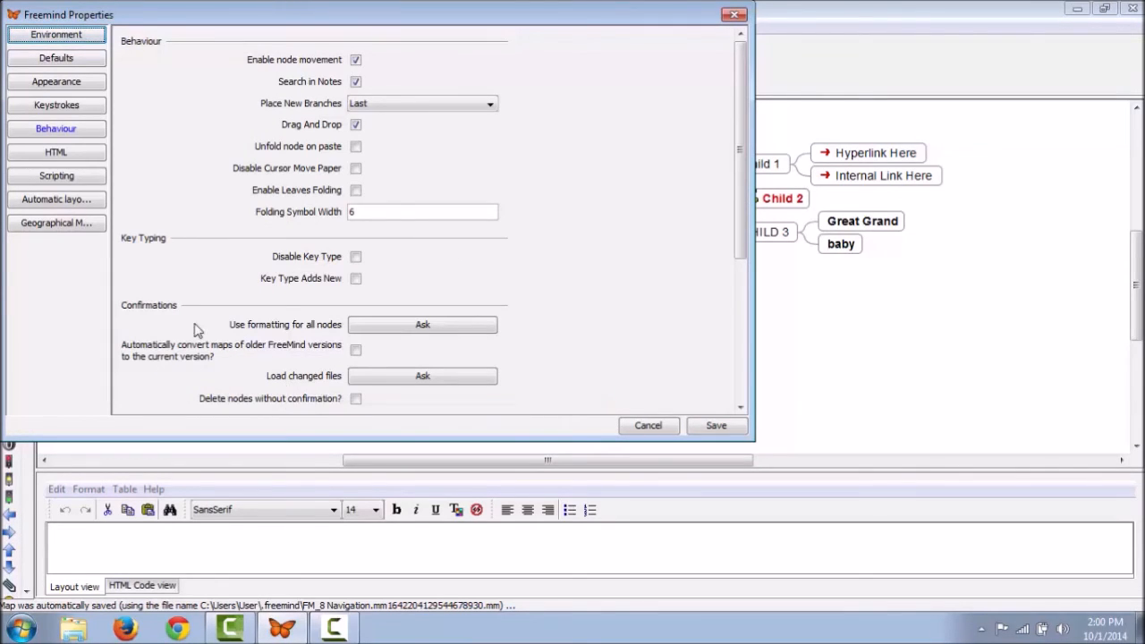
left_click(79, 61)
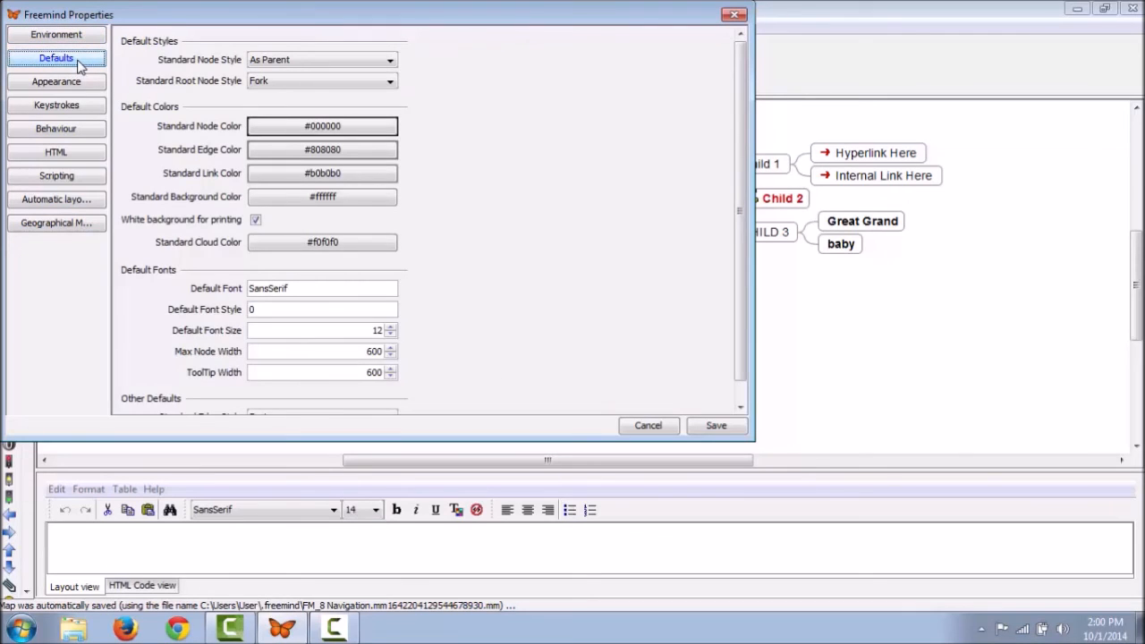
left_click(81, 82)
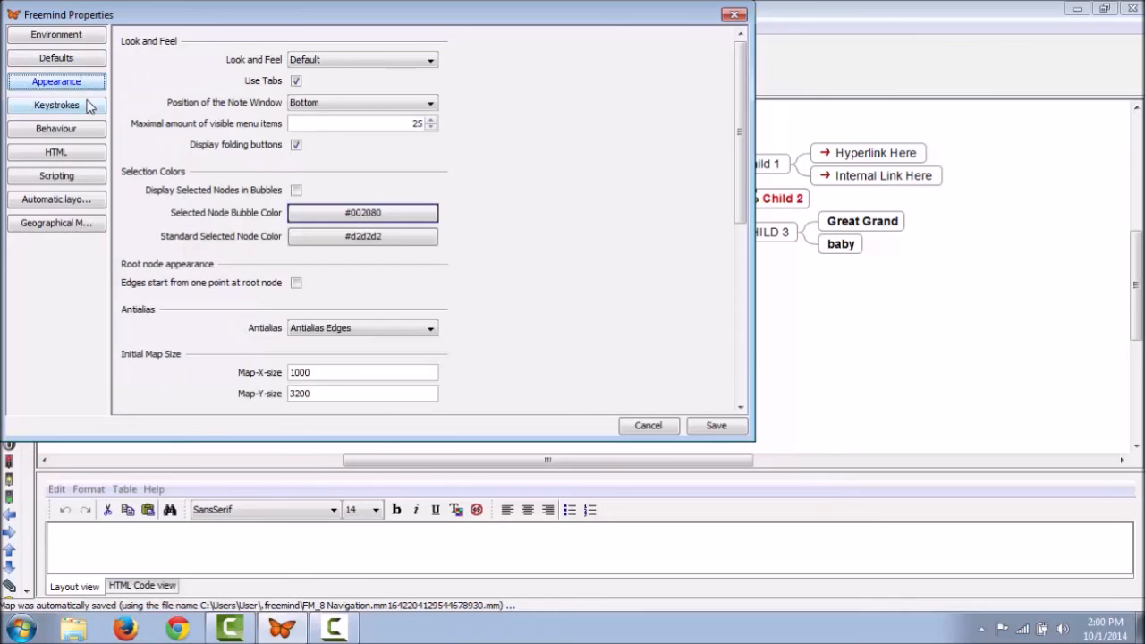
left_click(89, 106)
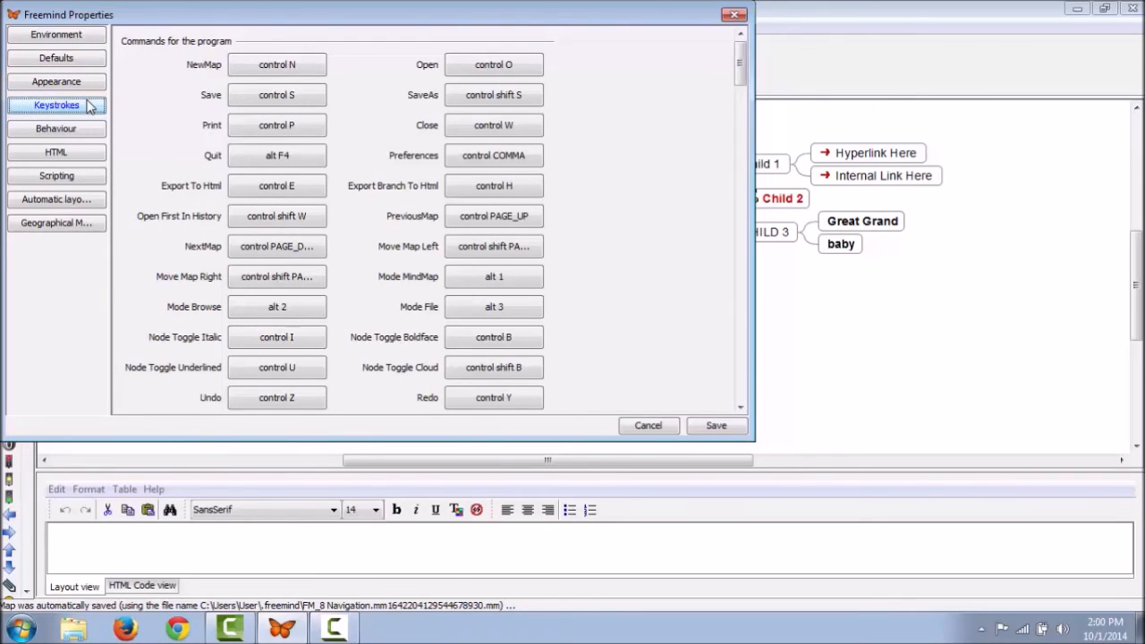